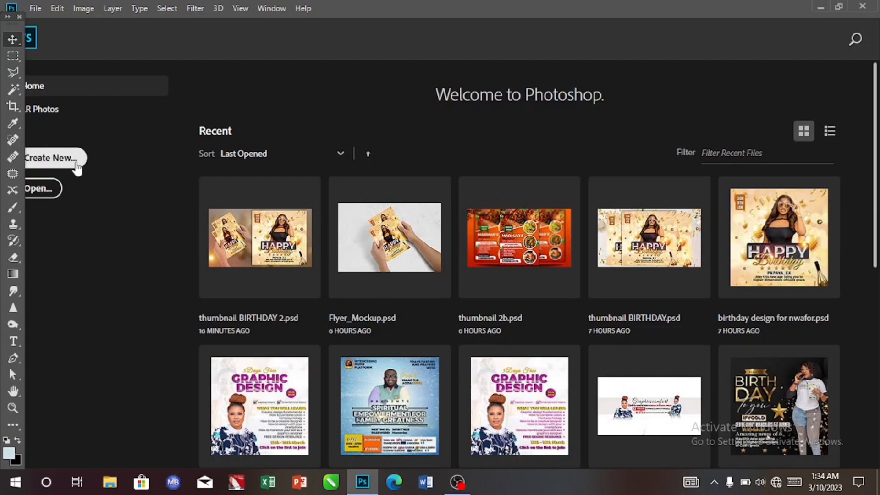
Create a new 1080 × 1080 px document at 300 ppi with RGB color and a white background
{"action": "left_click", "coordinate": [76, 160]}
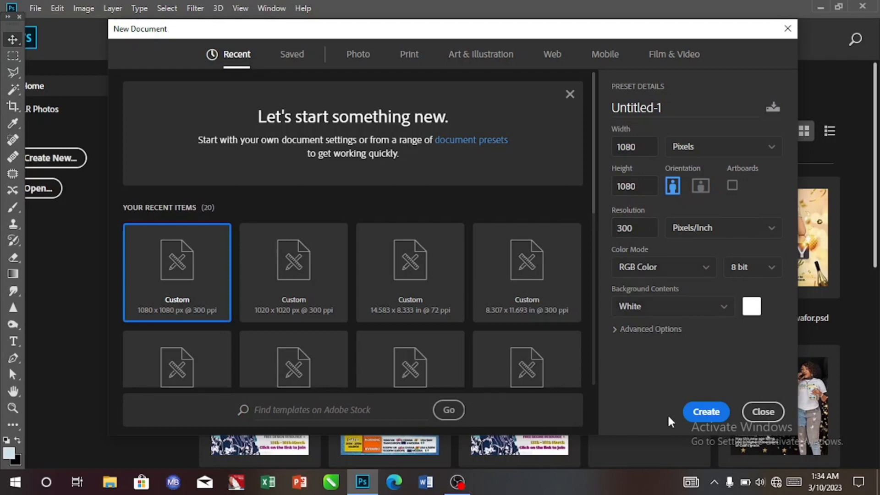
{"action": "left_click", "coordinate": [706, 412]}
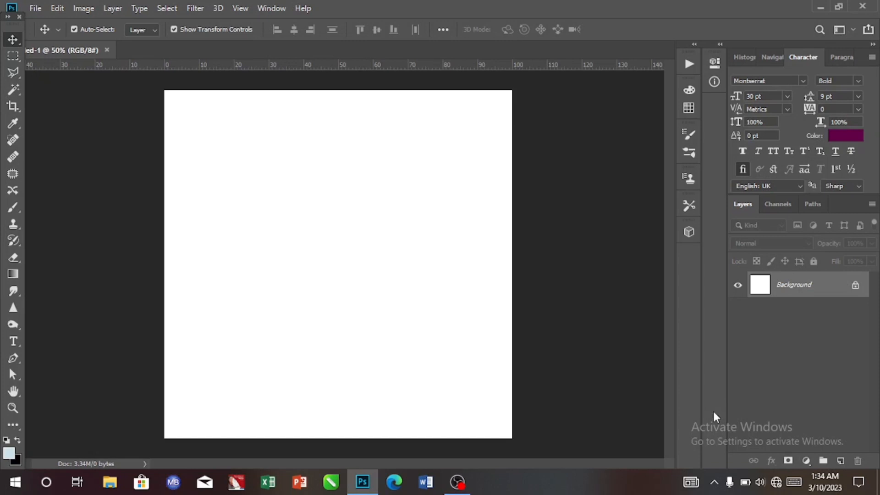
Place the gold balloon image IMG-20230309-WA0012 from the Documents folder onto the canvas at its default fitted size
{"action": "left_click", "coordinate": [108, 485]}
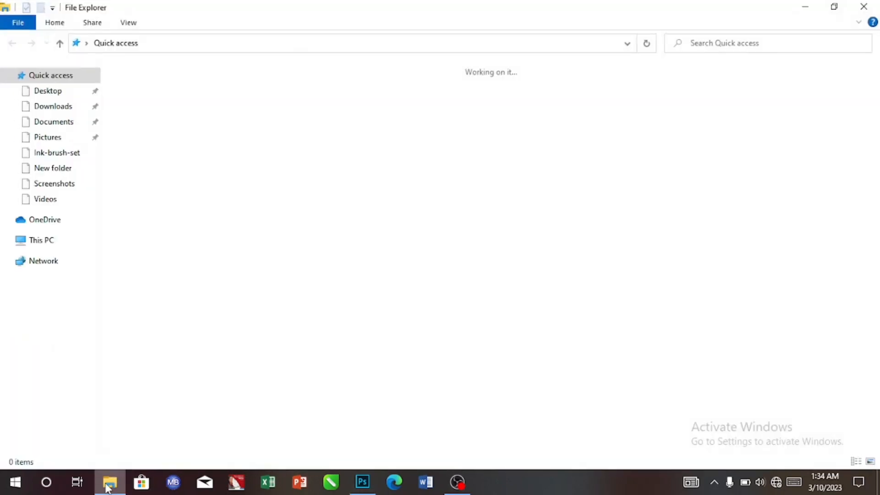
{"action": "left_click", "coordinate": [55, 126]}
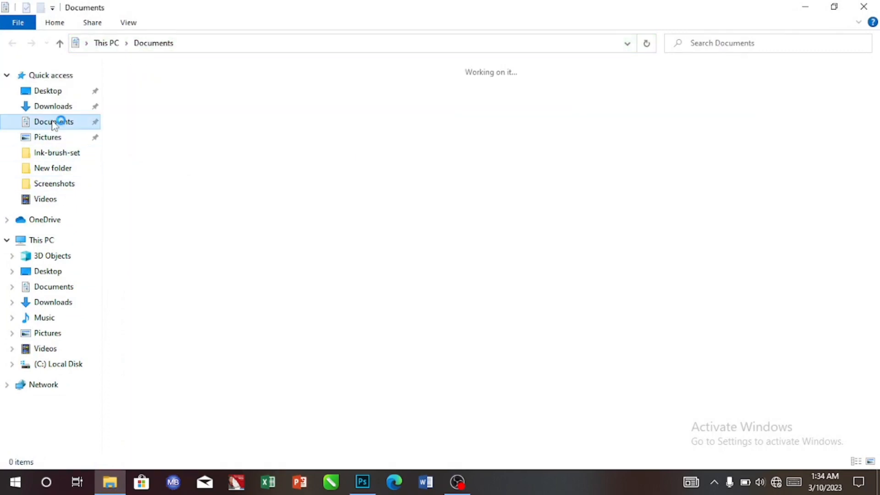
{"action": "mouse_move", "coordinate": [641, 266]}
{"action": "left_mouse_down"}
{"action": "mouse_move", "coordinate": [665, 280]}
{"action": "mouse_move", "coordinate": [652, 275]}
{"action": "left_mouse_up"}
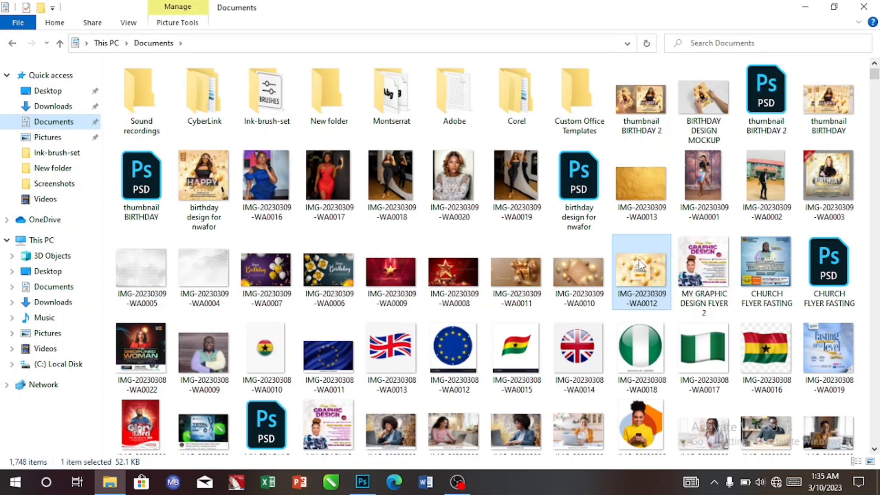
{"action": "left_click_drag", "start_coordinate": [640, 266], "coordinate": [377, 346]}
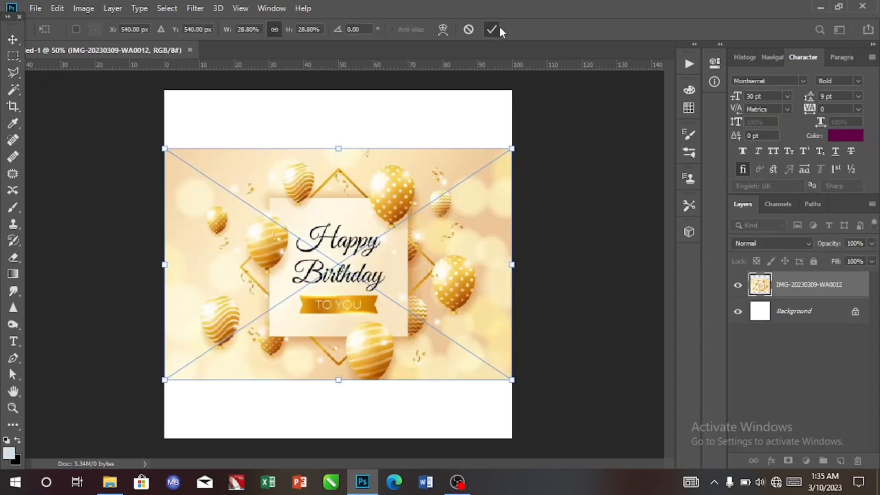
{"action": "left_click", "coordinate": [499, 27]}
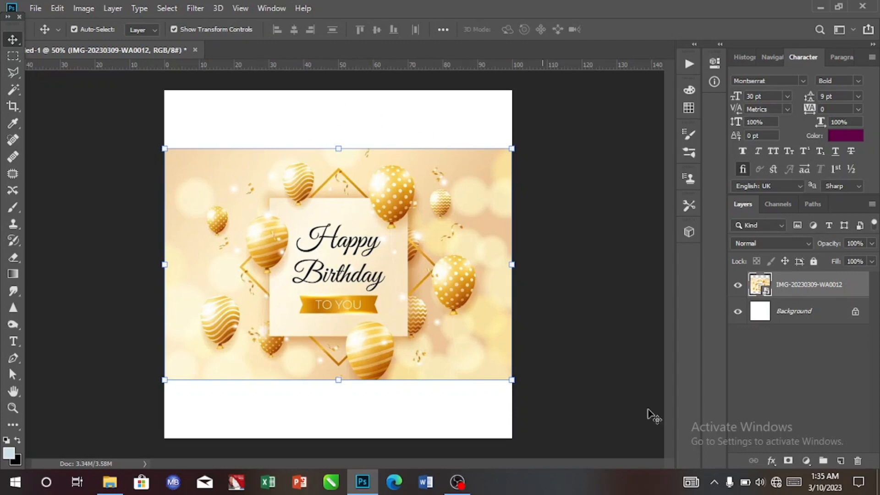
Add a Gradient Fill layer directly above the Background layer, using the Red, Green preset as its starting gradient
{"action": "left_click", "coordinate": [801, 313]}
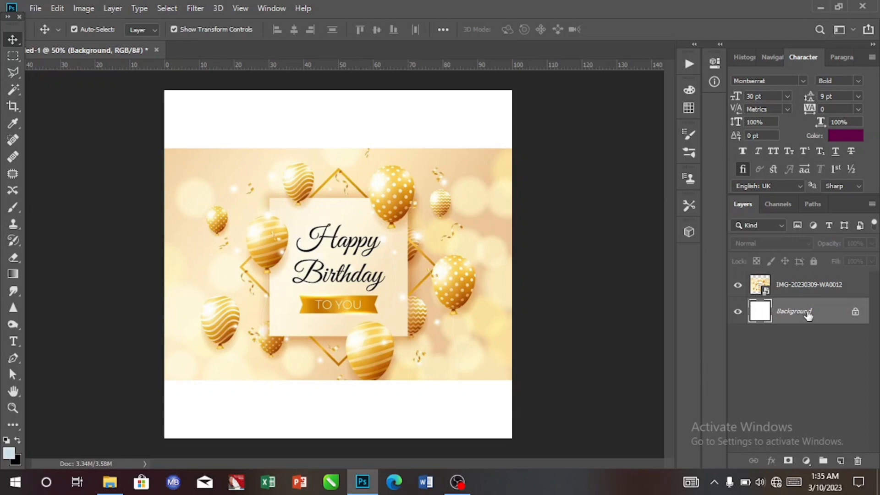
{"action": "left_click", "coordinate": [806, 460]}
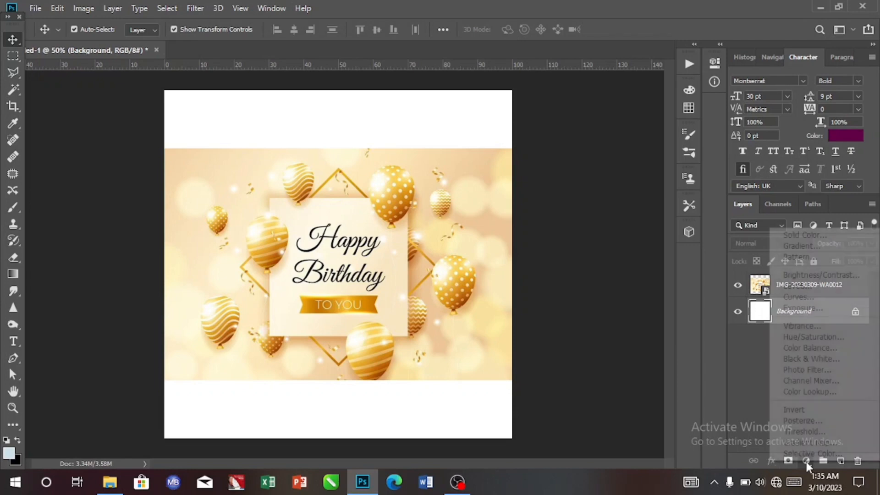
{"action": "left_click", "coordinate": [819, 249]}
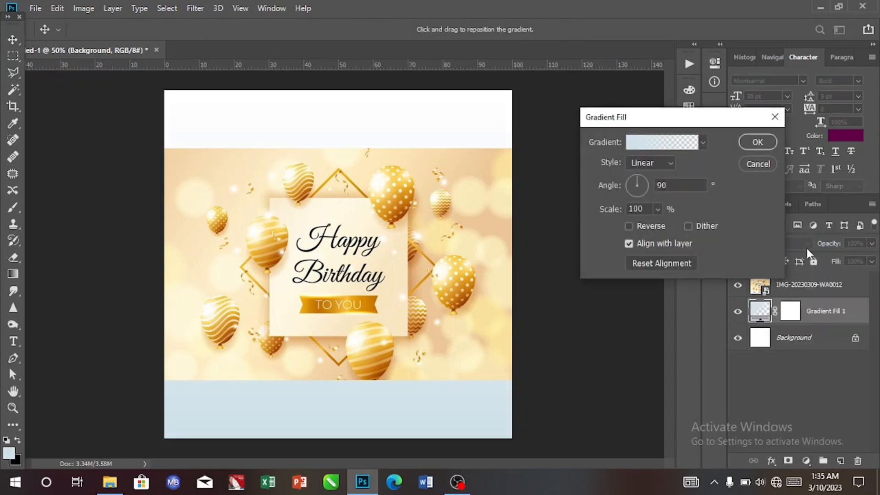
{"action": "left_click", "coordinate": [644, 142]}
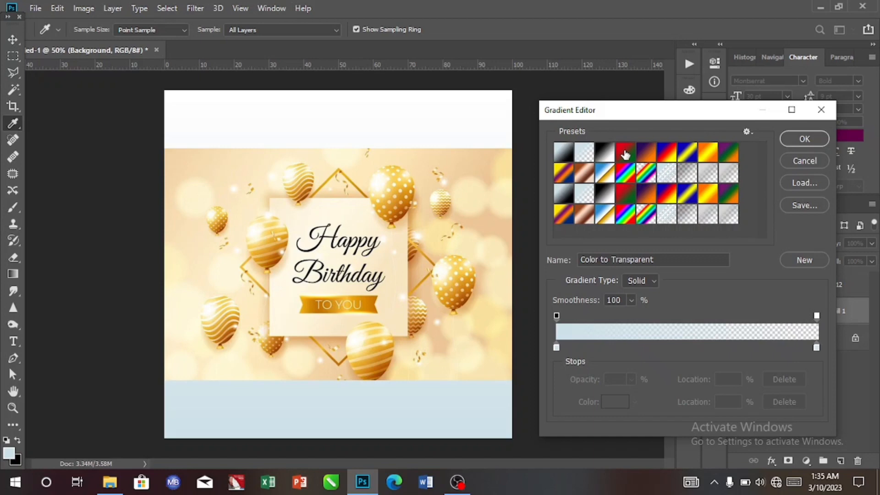
{"action": "left_click", "coordinate": [667, 220]}
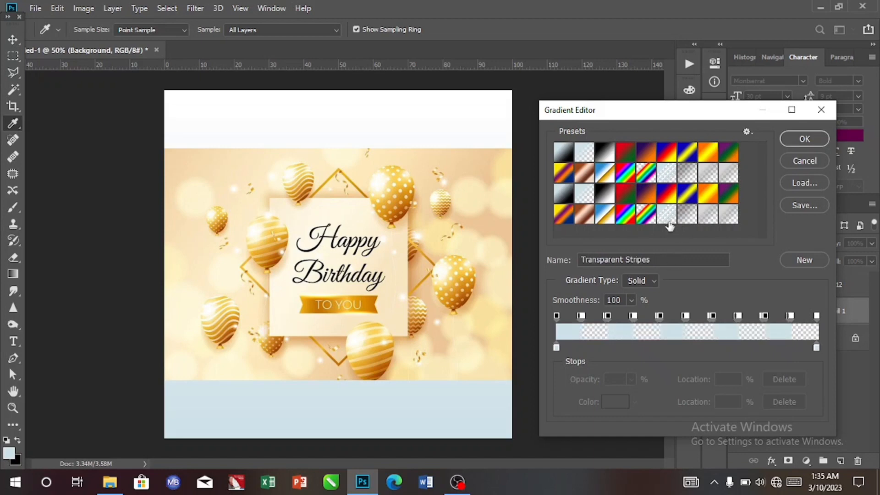
{"action": "left_click", "coordinate": [626, 155]}
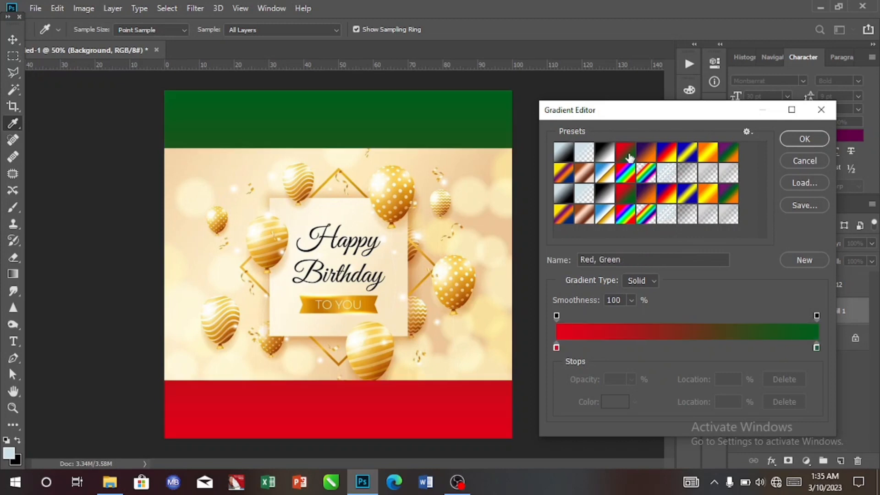
Recolor the gradient's red start stop to peach eecc9c, sampled from the placed balloon image
{"action": "left_click", "coordinate": [555, 347]}
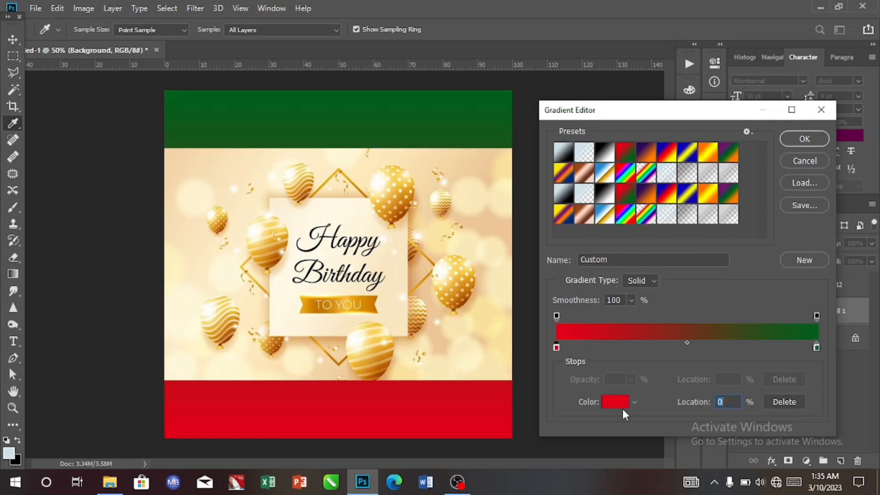
{"action": "left_click", "coordinate": [620, 400]}
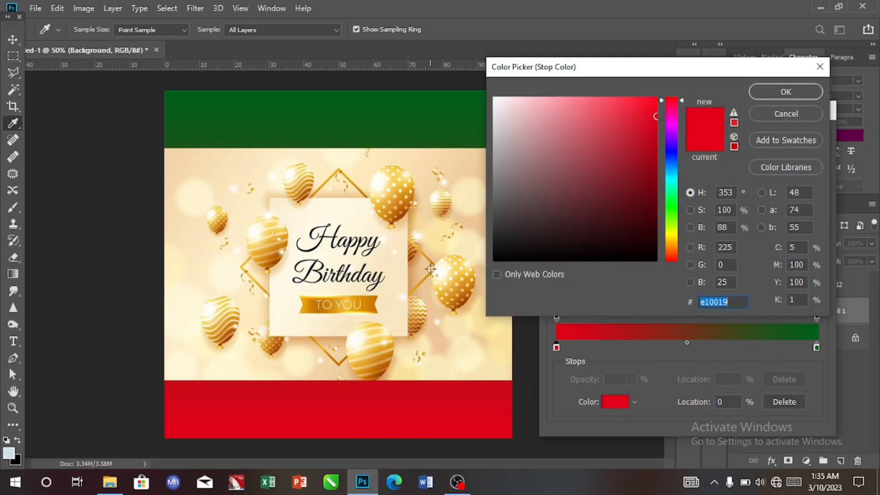
{"action": "left_click", "coordinate": [443, 341]}
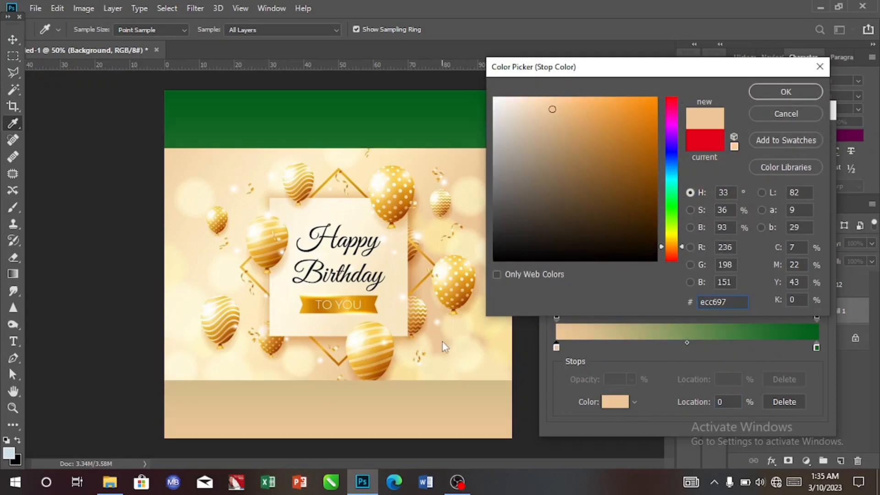
{"action": "left_click", "coordinate": [457, 173]}
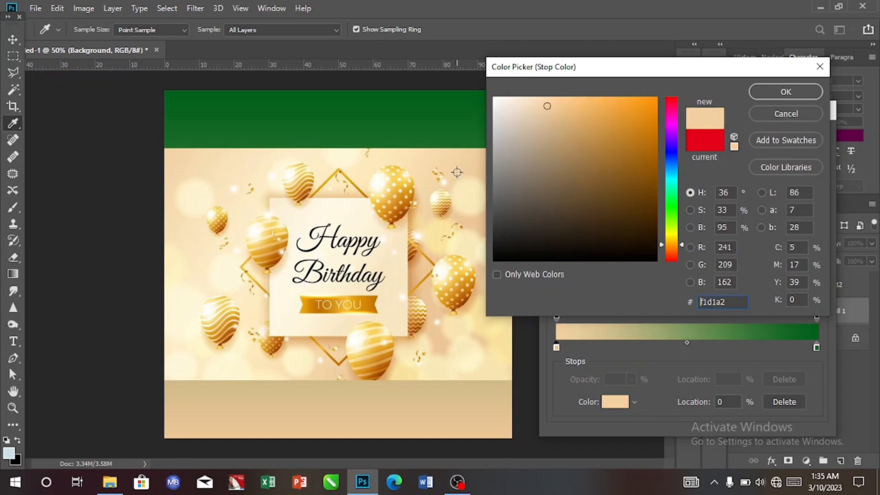
{"action": "left_click_drag", "start_coordinate": [457, 165], "coordinate": [477, 167]}
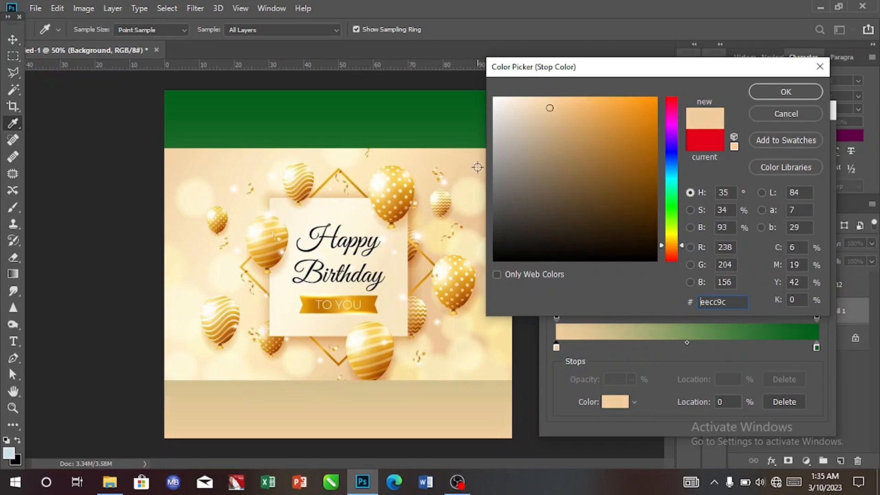
{"action": "left_click", "coordinate": [786, 93]}
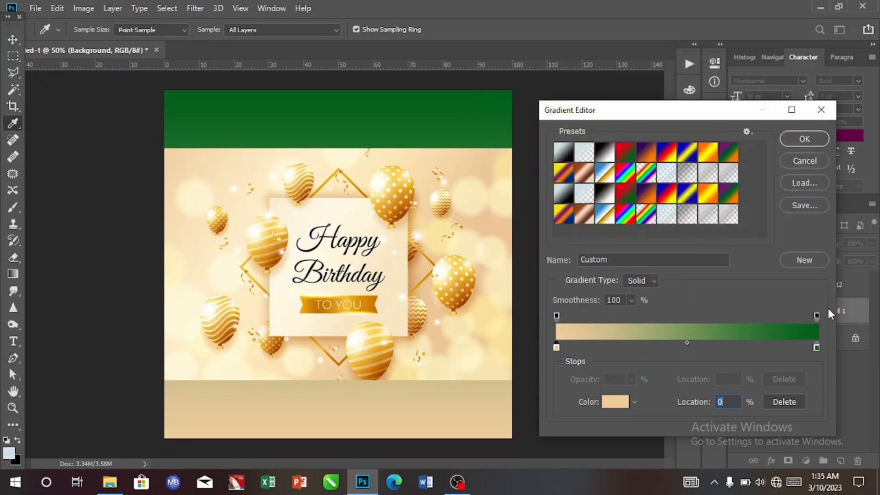
Recolor the gradient's green end stop to pale cream f7e9b8, sampled from the balloon image, and accept the edited gradient
{"action": "left_click", "coordinate": [817, 346]}
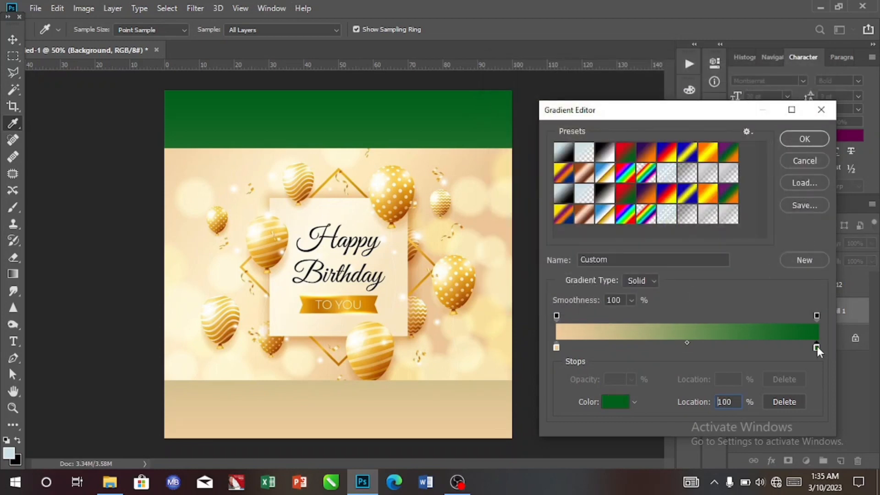
{"action": "left_click", "coordinate": [619, 399]}
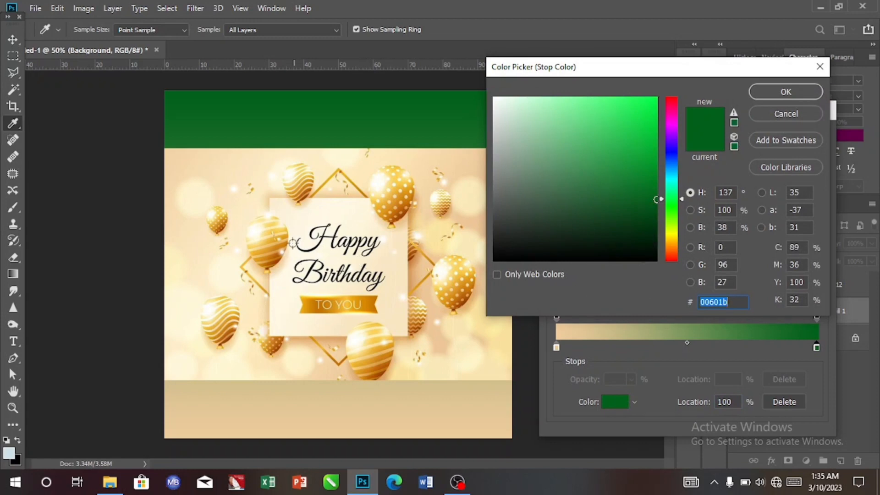
{"action": "left_click", "coordinate": [301, 226]}
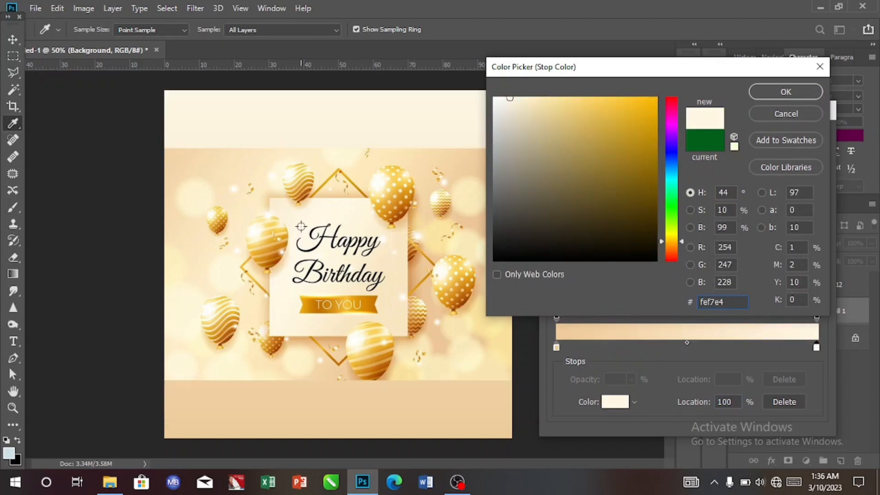
{"action": "left_click", "coordinate": [472, 200]}
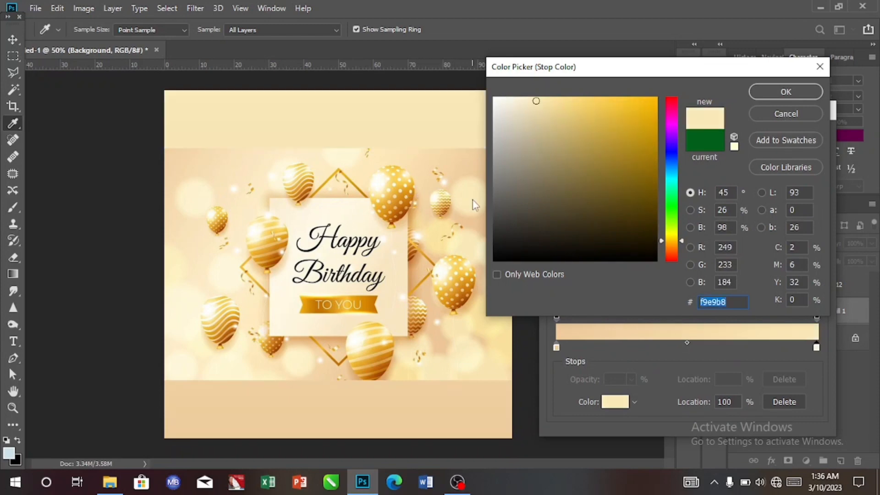
{"action": "left_click", "coordinate": [472, 201]}
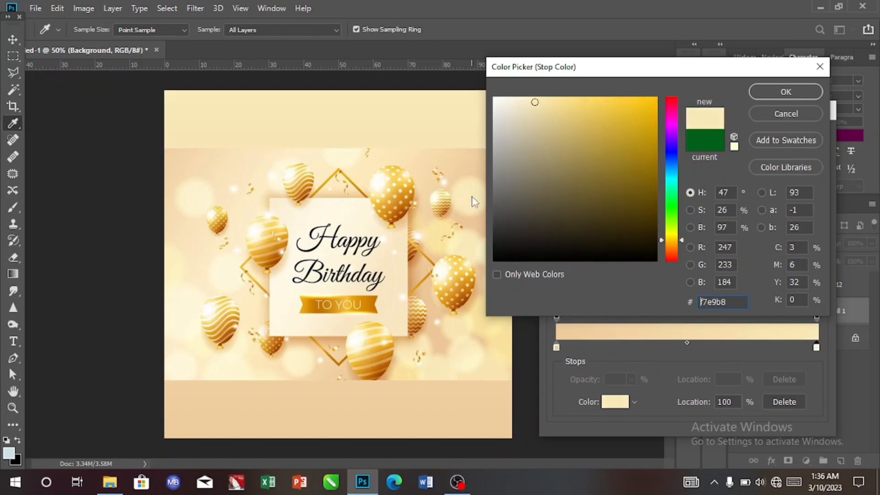
{"action": "left_click", "coordinate": [770, 92]}
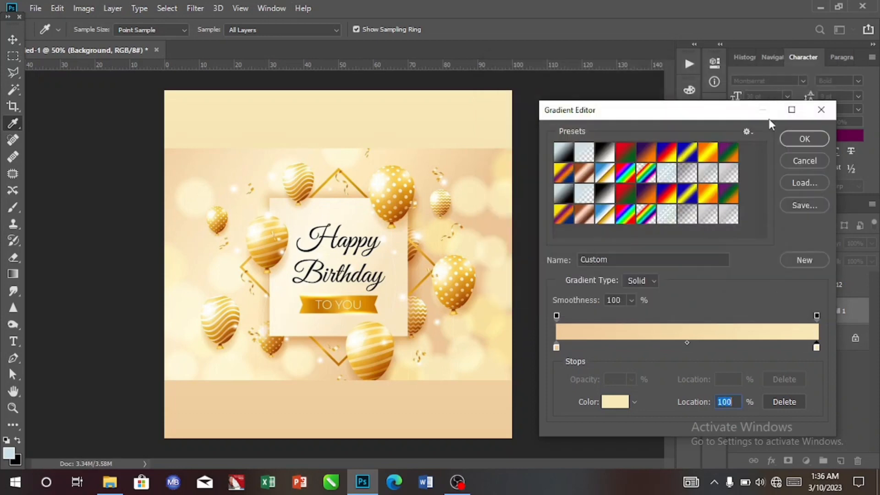
{"action": "left_click", "coordinate": [797, 142]}
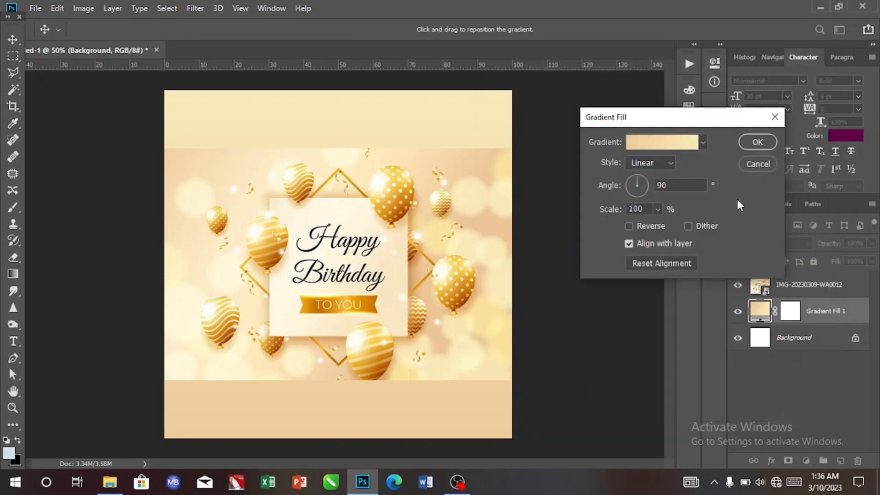
Make the gradient fill reversed and Radial with a scale of 166%, and apply it
{"action": "left_click", "coordinate": [629, 224]}
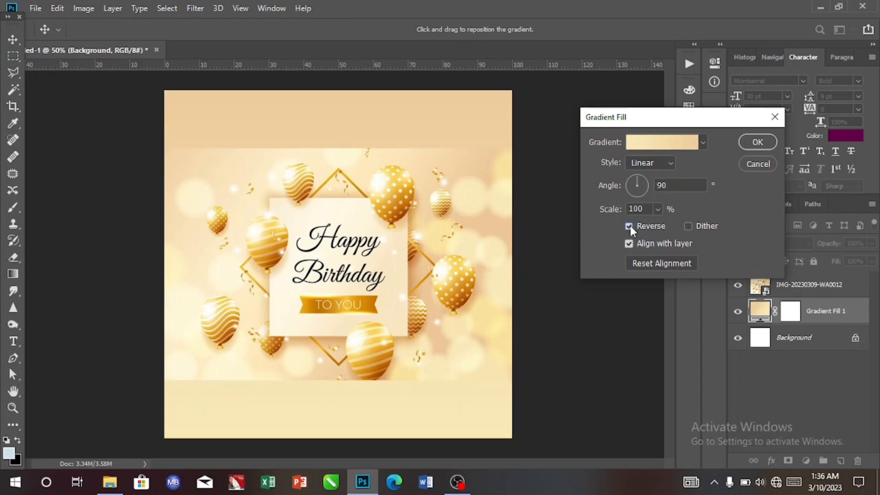
{"action": "left_click", "coordinate": [673, 165]}
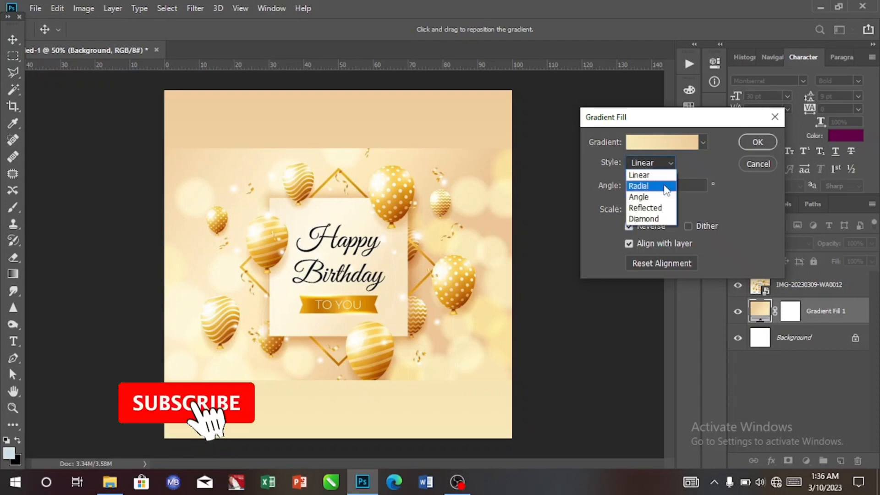
{"action": "left_click", "coordinate": [665, 187]}
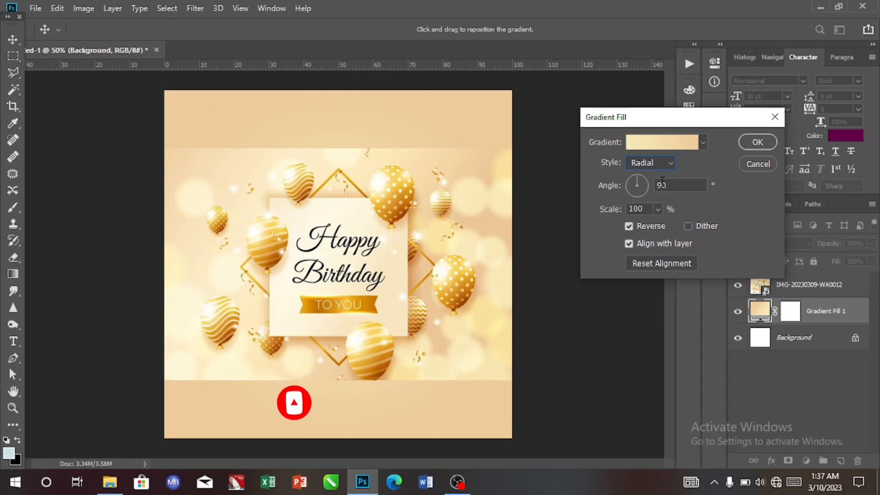
{"action": "left_click", "coordinate": [628, 226]}
{"action": "left_click", "coordinate": [628, 226]}
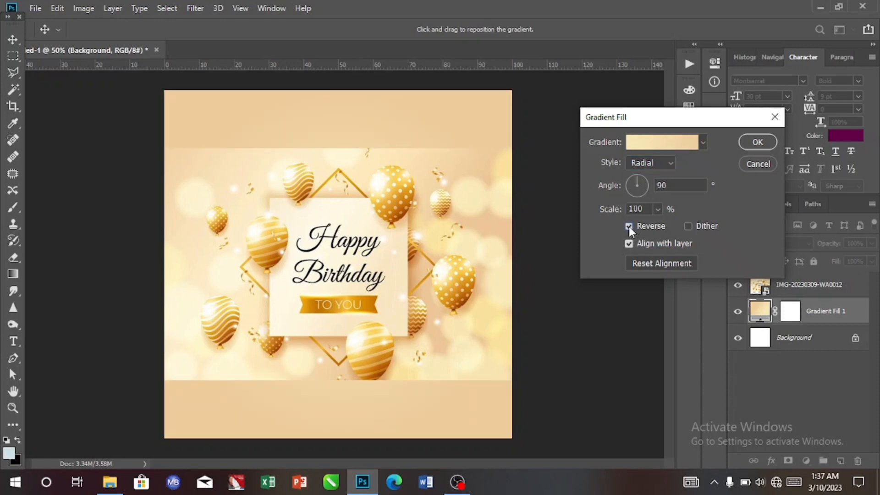
{"action": "left_click", "coordinate": [657, 209]}
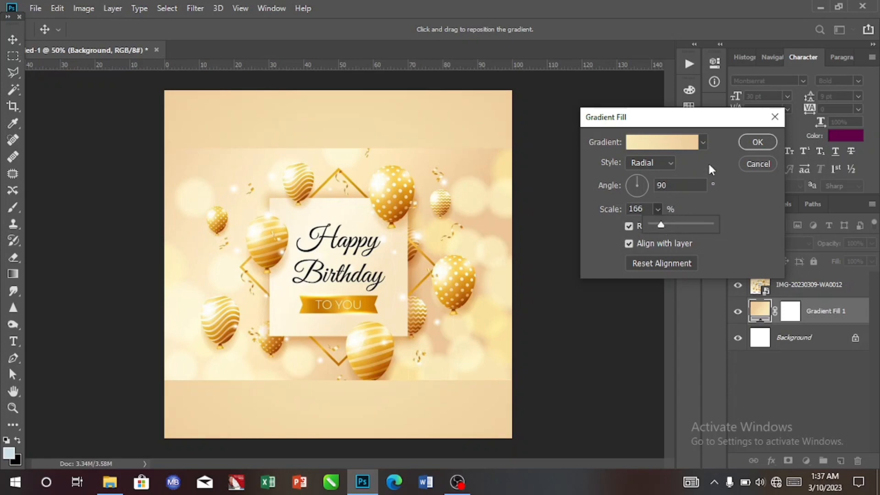
{"action": "left_click", "coordinate": [755, 142]}
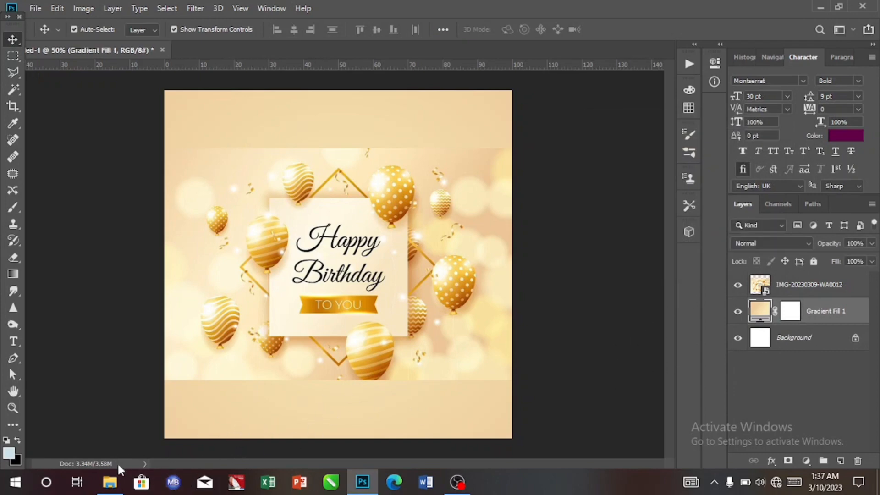
Place the bokeh image IMG-20221214-WA0026 above the gradient fill, scaled to about 43.6% and positioned to cover the canvas
{"action": "left_click", "coordinate": [110, 481]}
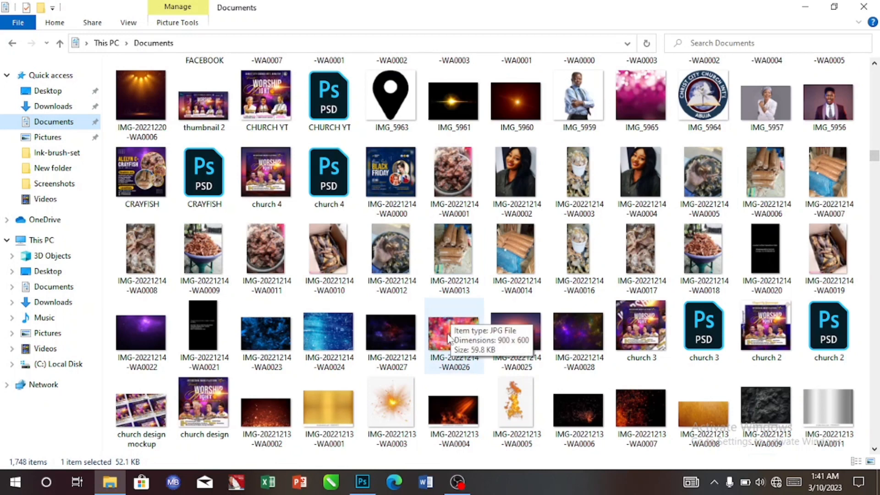
{"action": "left_click_drag", "start_coordinate": [448, 338], "coordinate": [374, 420]}
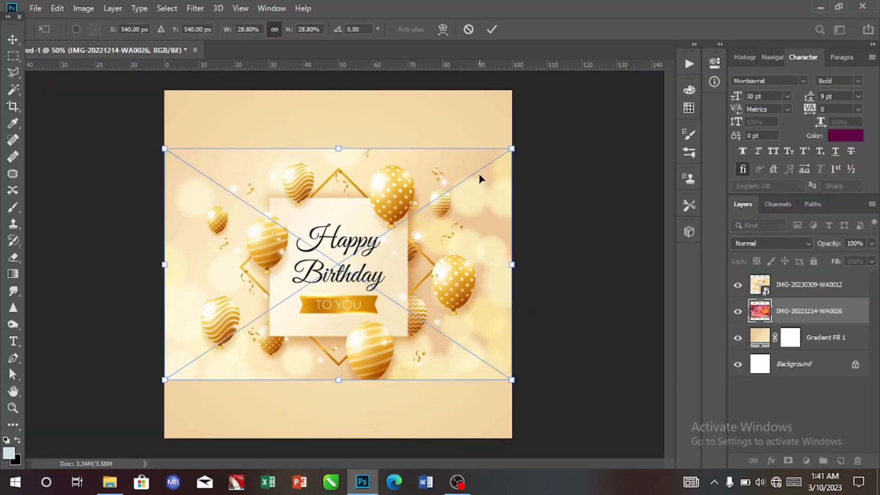
{"action": "left_click_drag", "start_coordinate": [524, 133], "coordinate": [605, 83]}
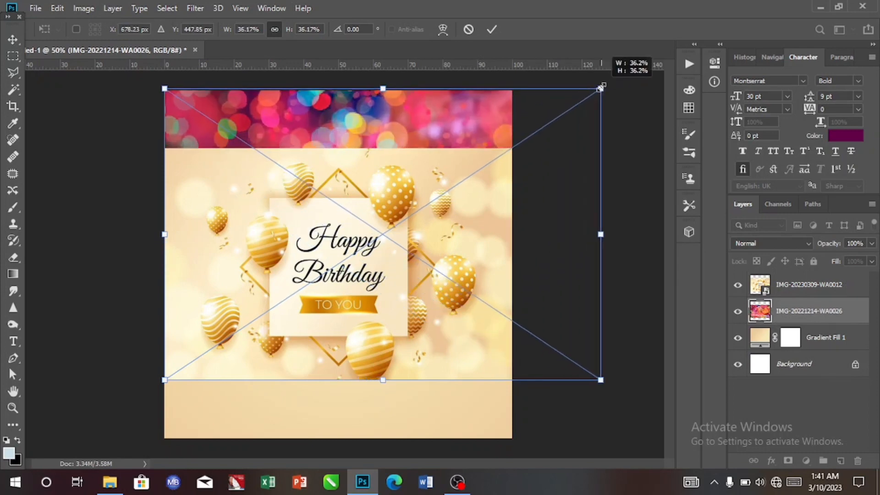
{"action": "left_click_drag", "start_coordinate": [444, 120], "coordinate": [424, 142]}
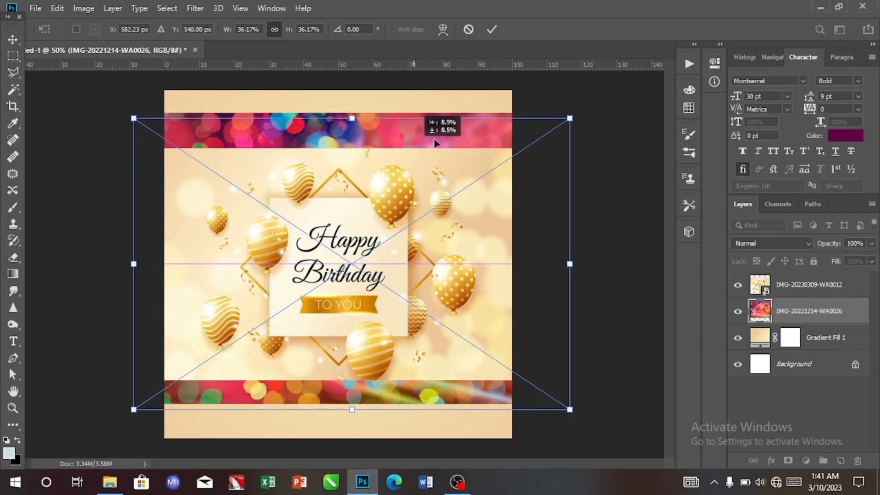
{"action": "left_click_drag", "start_coordinate": [571, 118], "coordinate": [640, 72]}
{"action": "left_click_drag", "start_coordinate": [491, 123], "coordinate": [474, 155]}
{"action": "left_click_drag", "start_coordinate": [627, 100], "coordinate": [647, 87]}
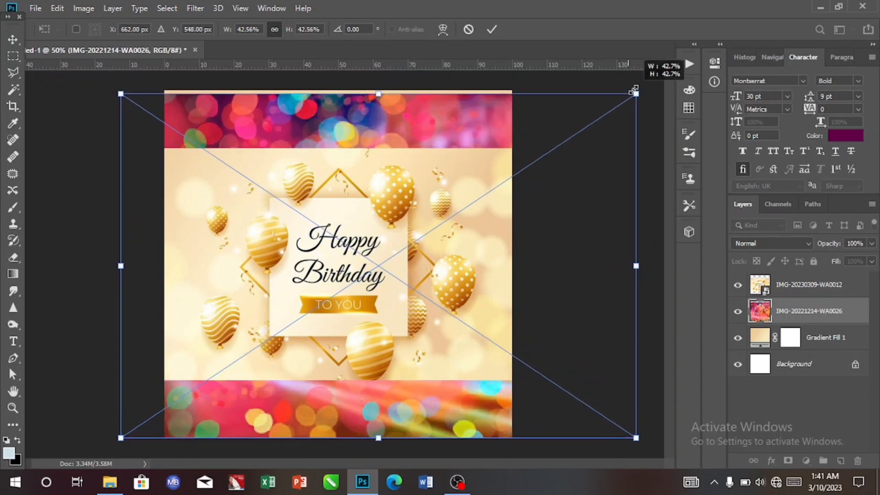
{"action": "left_click_drag", "start_coordinate": [466, 106], "coordinate": [428, 110]}
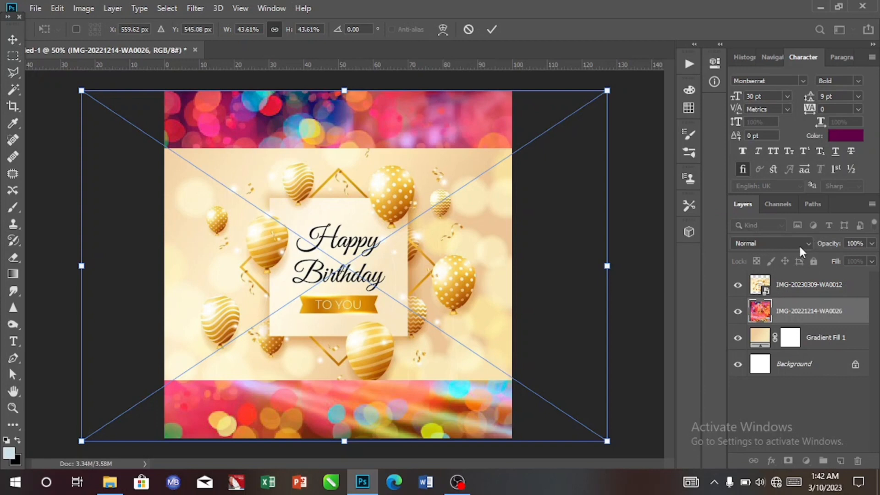
Blend the bokeh image in Soft Light mode, commit its placement, and lower the layer's fill to about 58%
{"action": "left_click", "coordinate": [782, 243]}
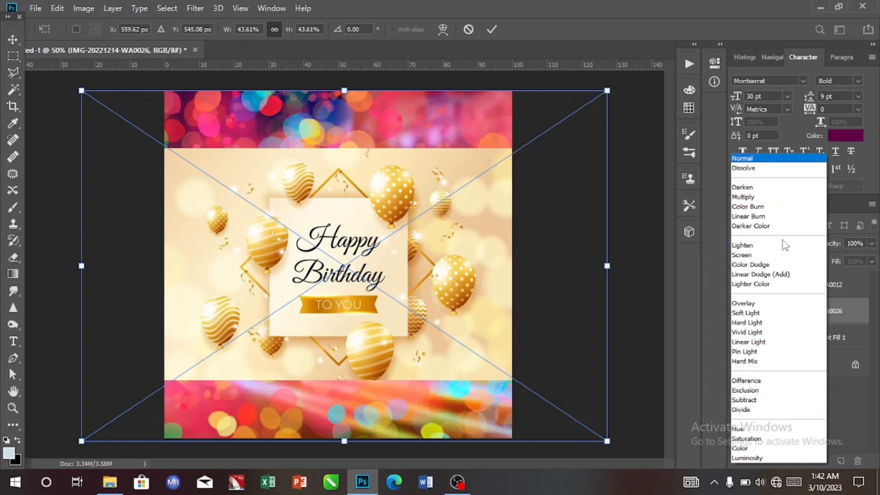
{"action": "left_click", "coordinate": [743, 314]}
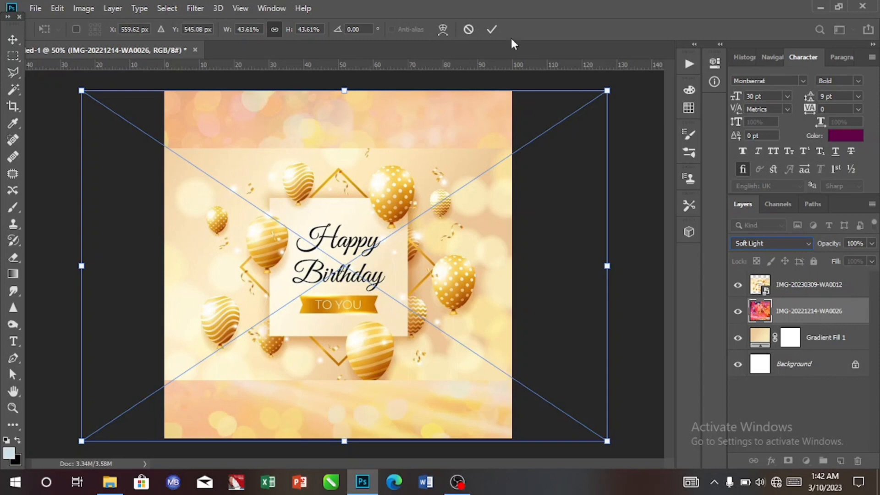
{"action": "left_click", "coordinate": [491, 30]}
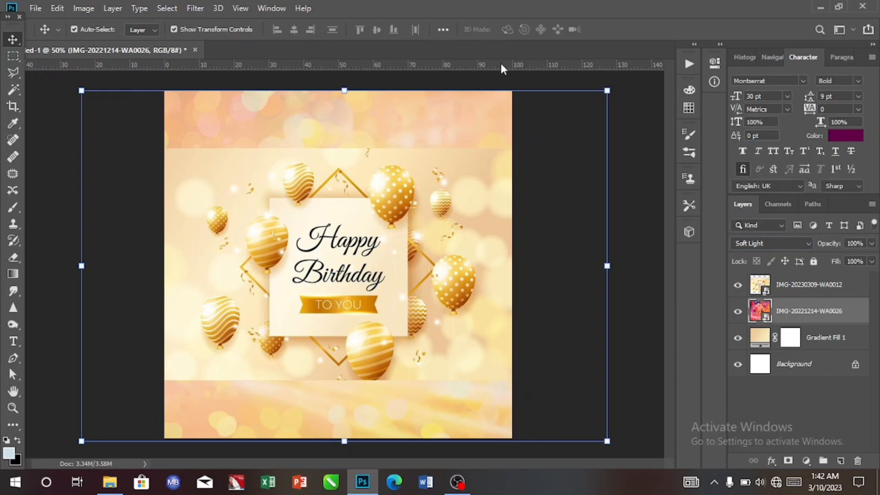
{"action": "left_click", "coordinate": [870, 262]}
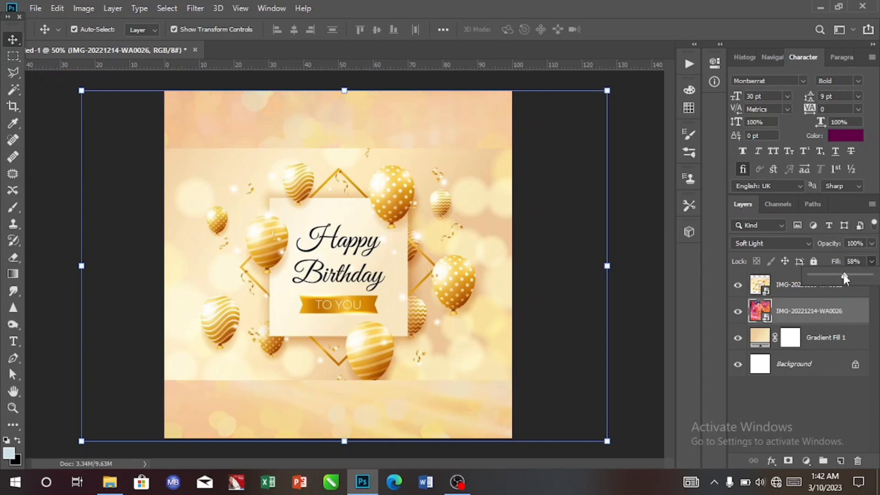
{"action": "left_click_drag", "start_coordinate": [844, 276], "coordinate": [845, 276]}
Add a layer mask to the balloon image layer and switch to the Brush tool with black as the foreground color
{"action": "left_click", "coordinate": [293, 266]}
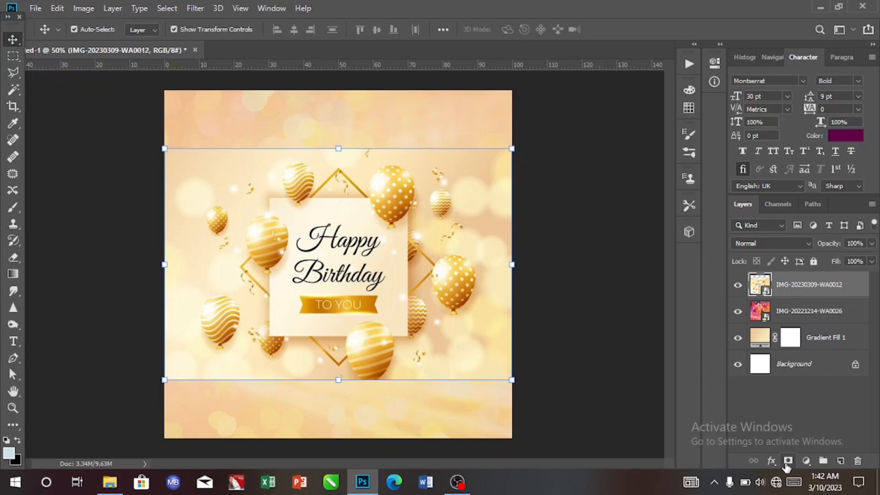
{"action": "left_click", "coordinate": [786, 461]}
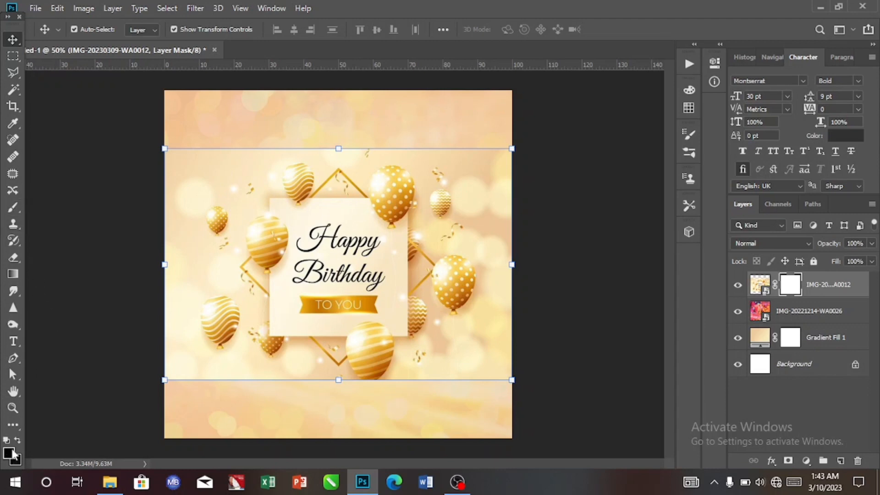
{"action": "left_click", "coordinate": [13, 207]}
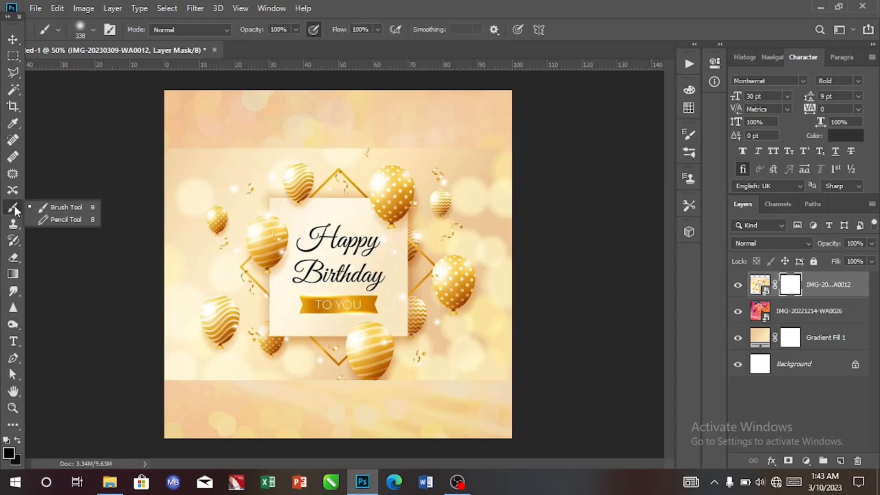
{"action": "left_click", "coordinate": [60, 209]}
Try to fade the balloon image's upper edge on its mask with a soft 190 px brush, and undo the stroke
{"action": "left_click", "coordinate": [94, 31]}
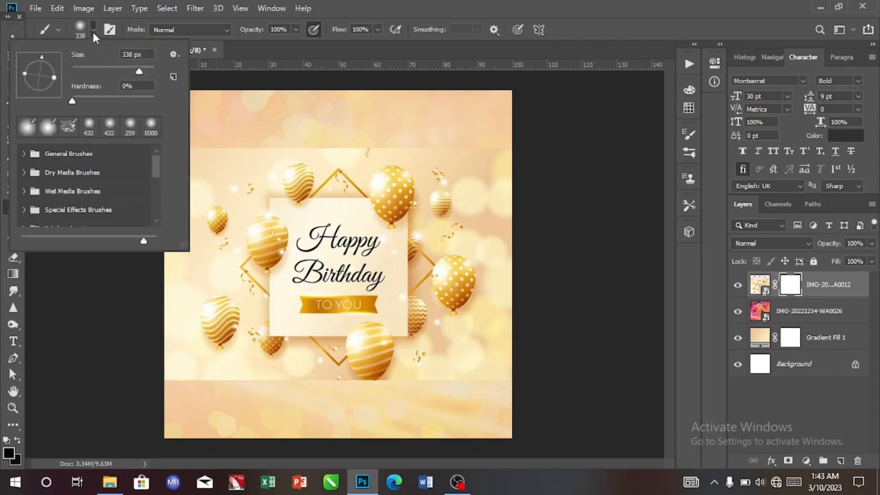
{"action": "left_click_drag", "start_coordinate": [132, 66], "coordinate": [130, 67]}
{"action": "left_click", "coordinate": [248, 117]}
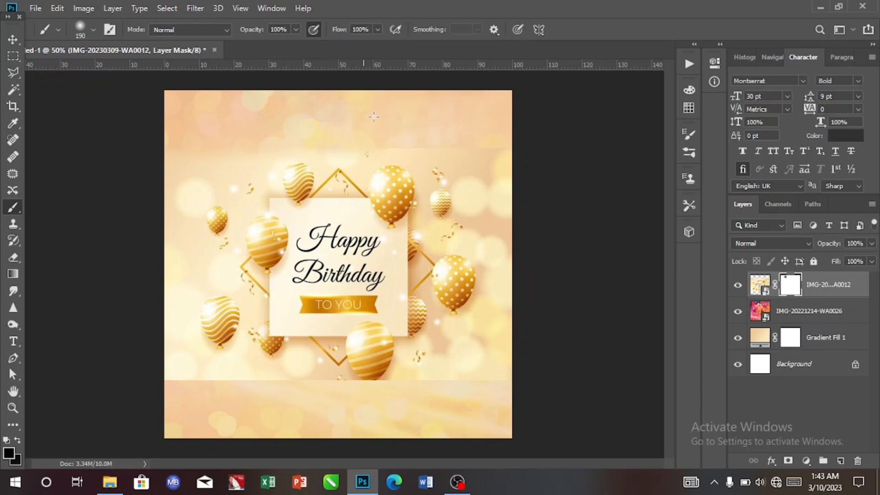
{"action": "left_click_drag", "start_coordinate": [373, 116], "coordinate": [448, 118]}
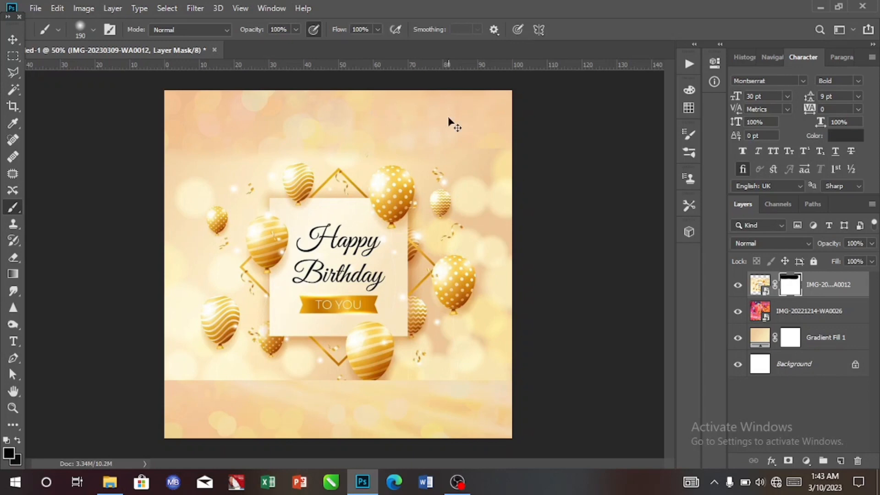
{"action": "key", "text": "ctrl+z"}
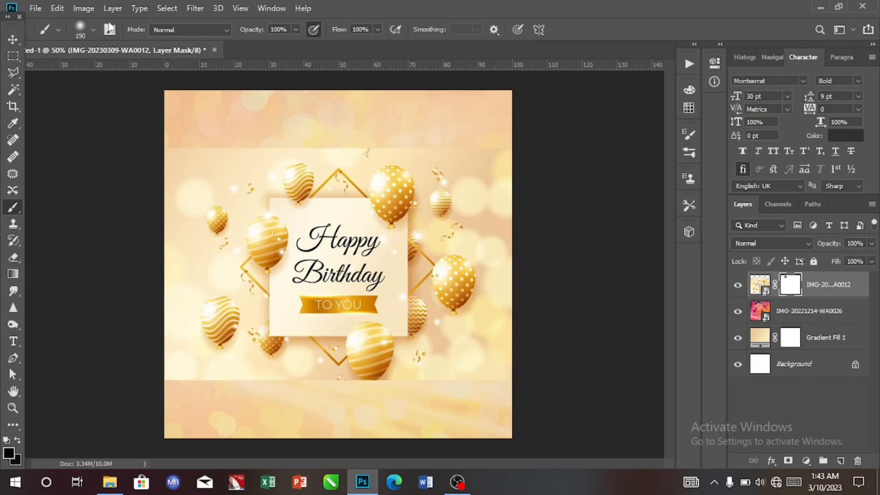
Paint black on the balloon layer's mask with a soft 187 px brush to blend its upper and lower edges into the background
{"action": "left_click", "coordinate": [92, 30]}
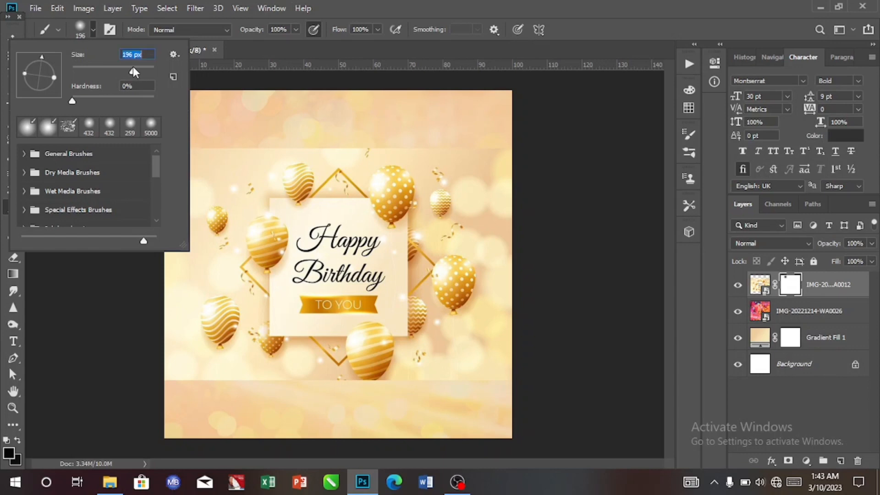
{"action": "left_click_drag", "start_coordinate": [133, 68], "coordinate": [131, 70]}
{"action": "left_click", "coordinate": [198, 106]}
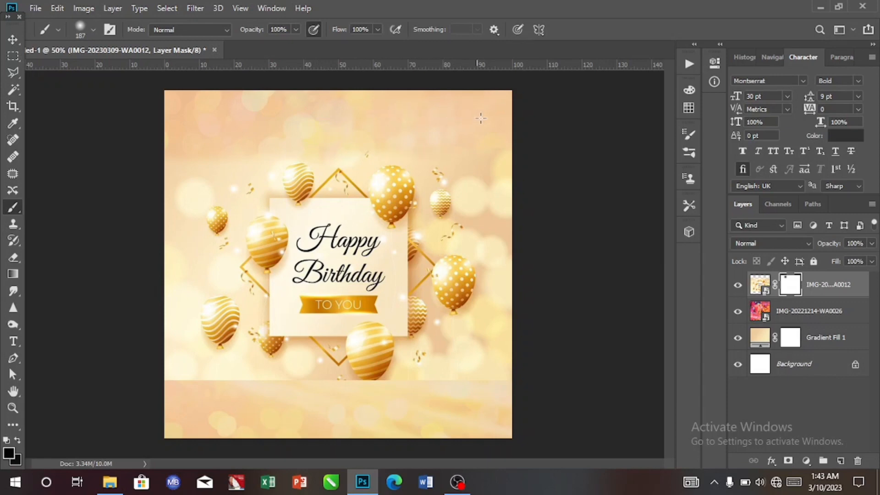
{"action": "left_click_drag", "start_coordinate": [500, 118], "coordinate": [519, 119]}
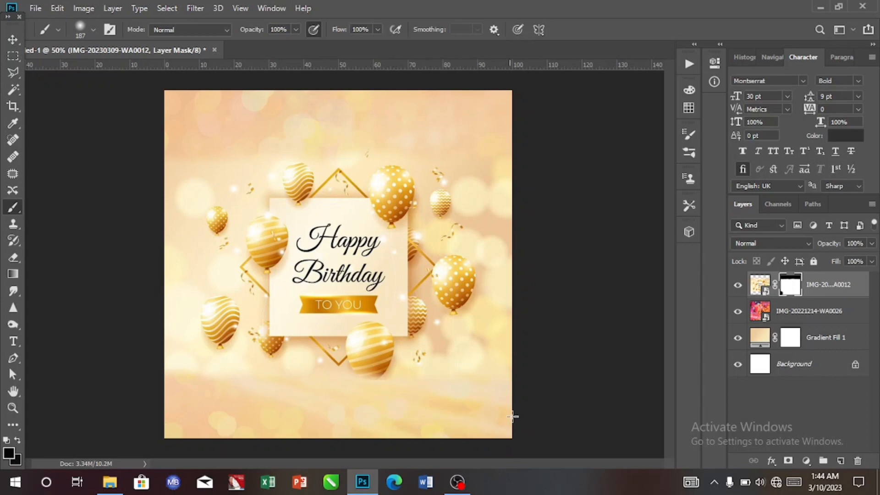
{"action": "left_click_drag", "start_coordinate": [405, 431], "coordinate": [403, 431]}
{"action": "left_click", "coordinate": [13, 40]}
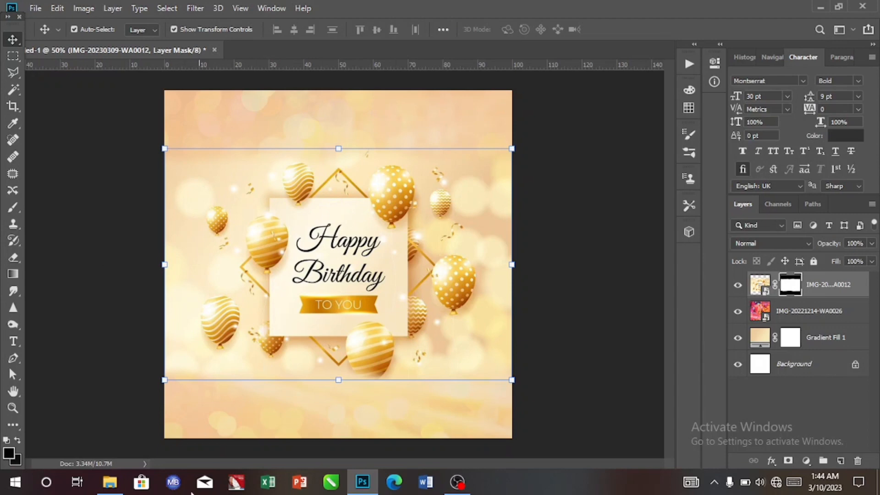
Place the photo IMG-20230309-WA0018 of the woman in black from the Documents folder as the uppermost layer
{"action": "left_click", "coordinate": [116, 491]}
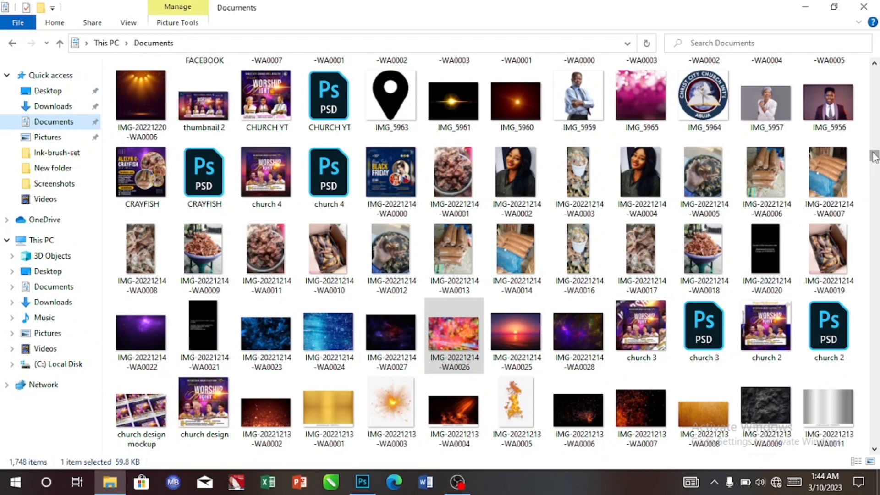
{"action": "left_click_drag", "start_coordinate": [874, 155], "coordinate": [875, 68]}
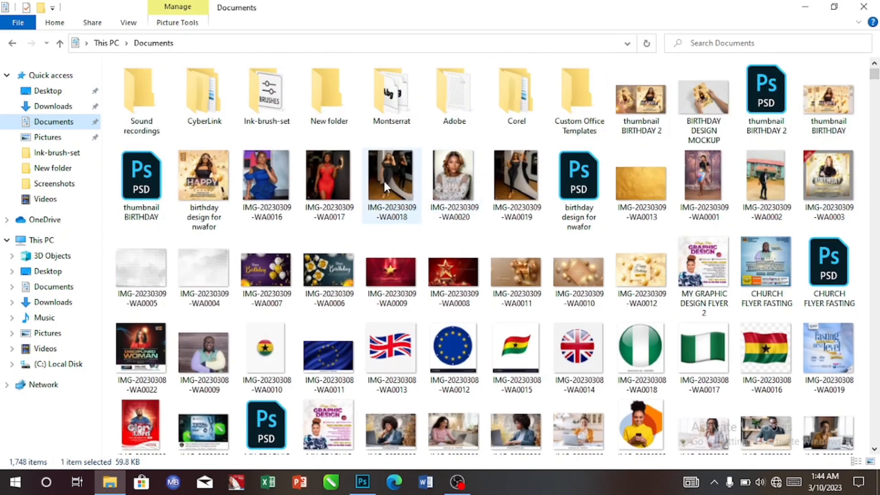
{"action": "mouse_move", "coordinate": [384, 184]}
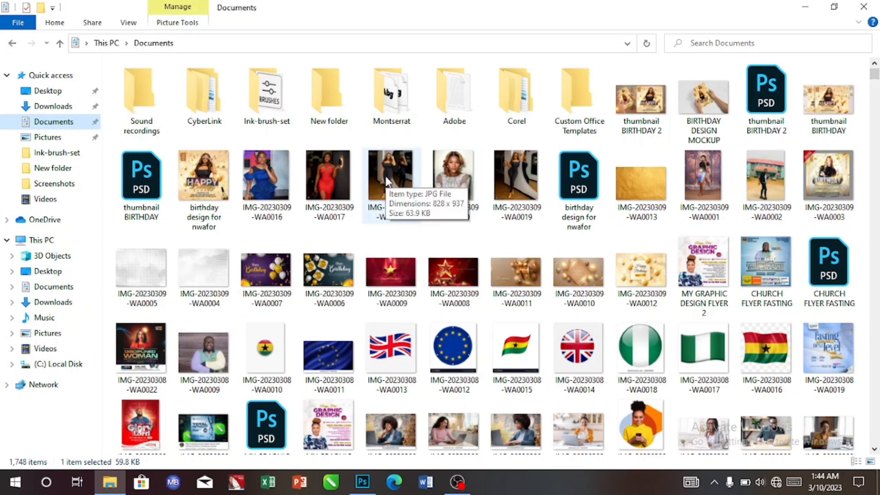
{"action": "left_click", "coordinate": [386, 176]}
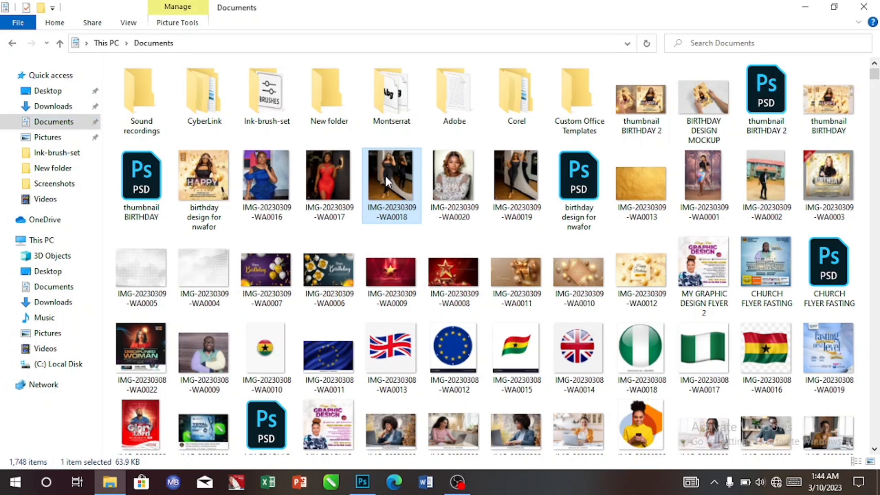
{"action": "left_click_drag", "start_coordinate": [385, 176], "coordinate": [364, 403]}
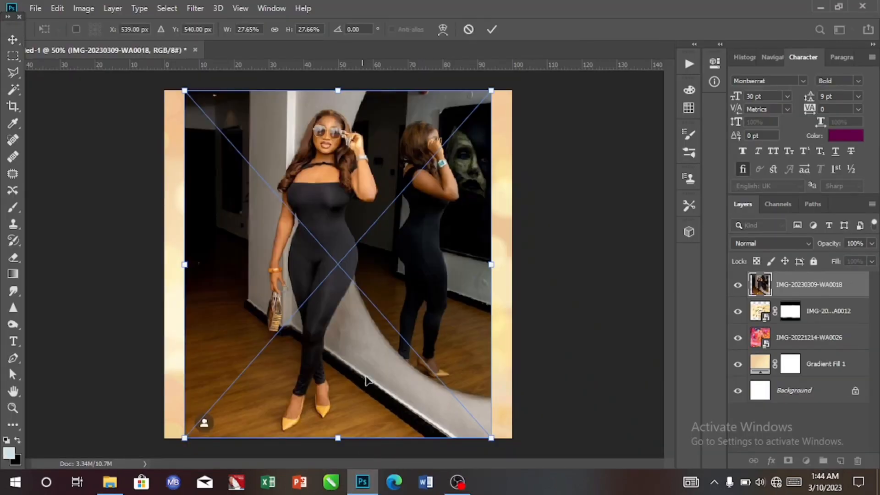
{"action": "left_click", "coordinate": [489, 30]}
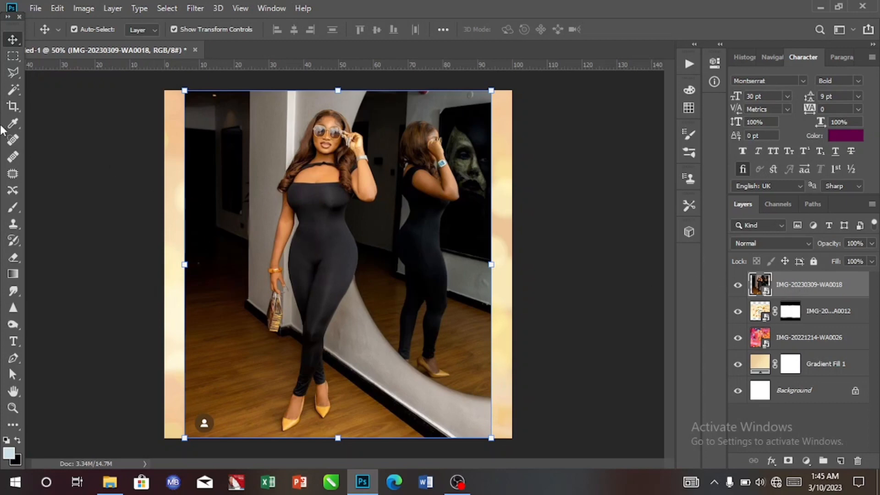
Select the subject of the placed photo with Select Subject and copy the selection to a new layer
{"action": "left_click", "coordinate": [9, 89]}
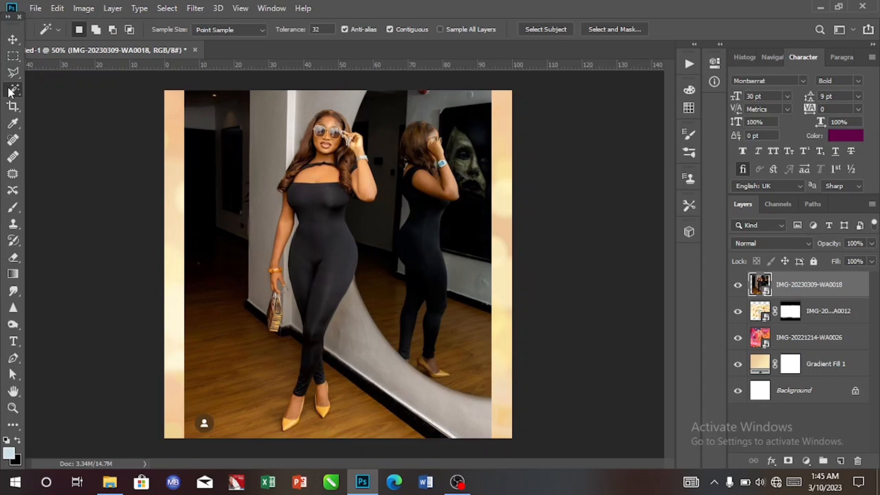
{"action": "right_click", "coordinate": [8, 90]}
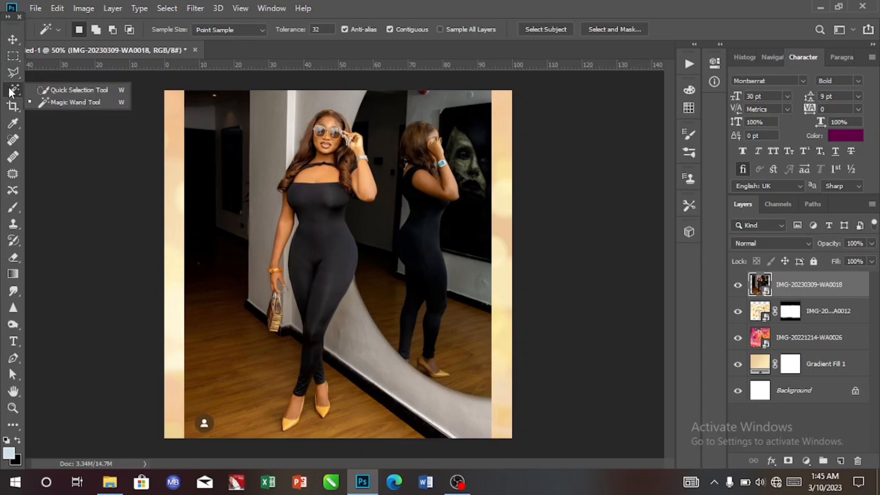
{"action": "left_click", "coordinate": [63, 105]}
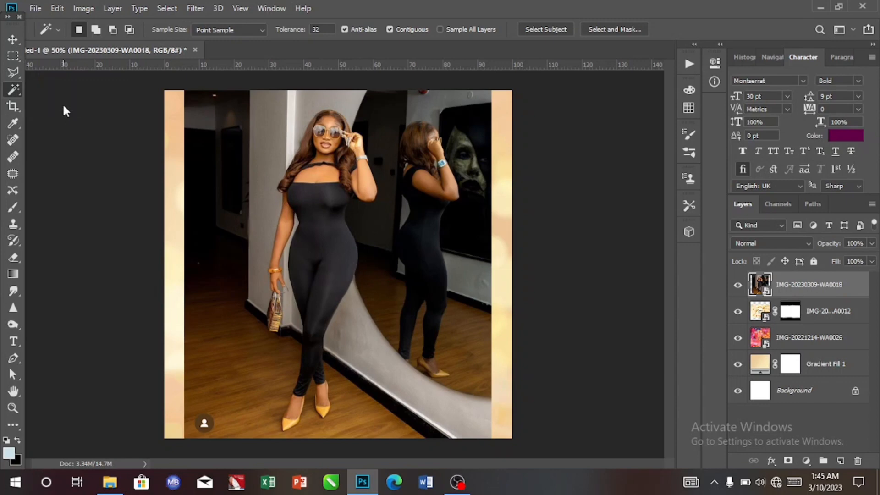
{"action": "left_click", "coordinate": [537, 33]}
{"action": "left_click", "coordinate": [533, 30]}
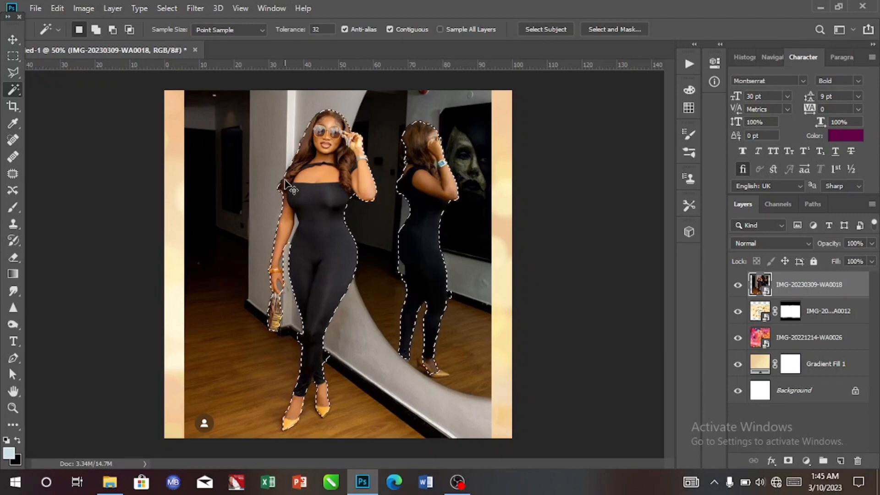
{"action": "key", "text": "ctrl+j"}
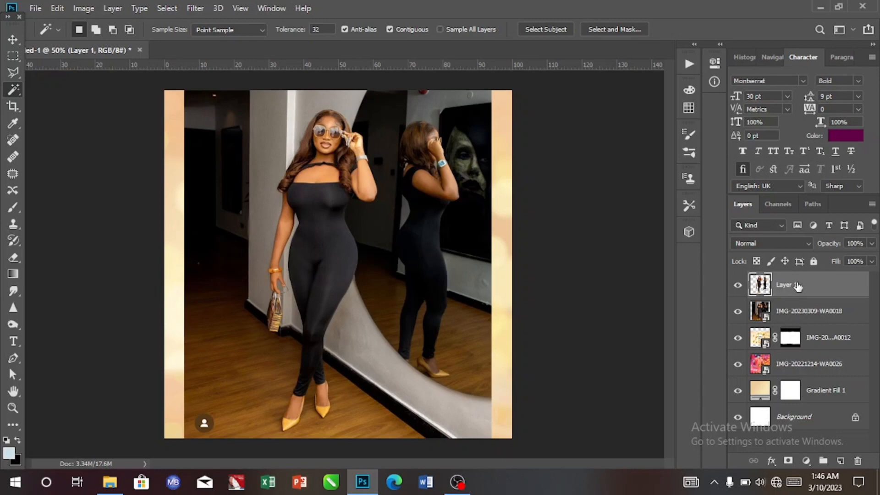
Delete the original photo layer IMG-20230309-WA0018 and select the cutout layer with the Move tool
{"action": "left_click", "coordinate": [784, 311]}
{"action": "key", "text": "Delete"}
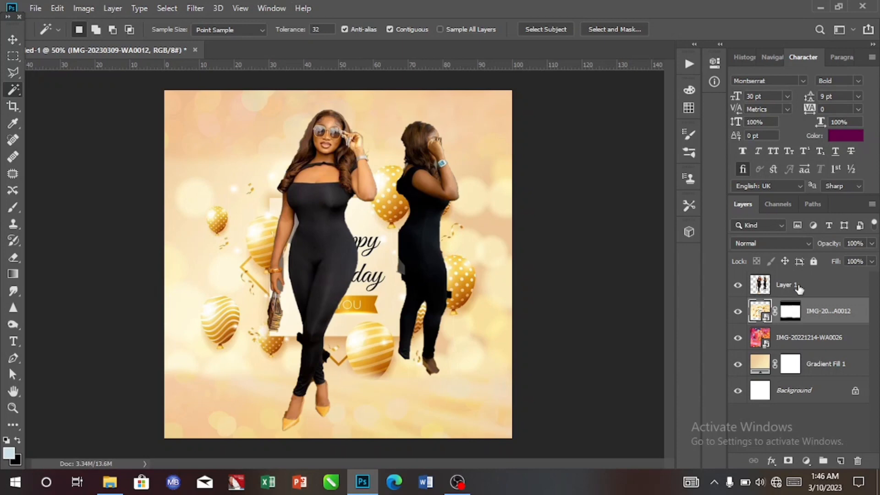
{"action": "left_click", "coordinate": [799, 288]}
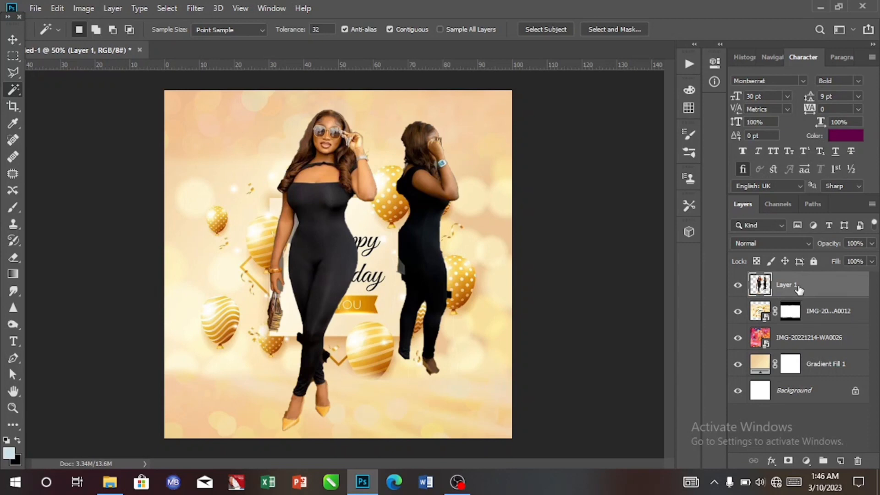
{"action": "left_click", "coordinate": [13, 40]}
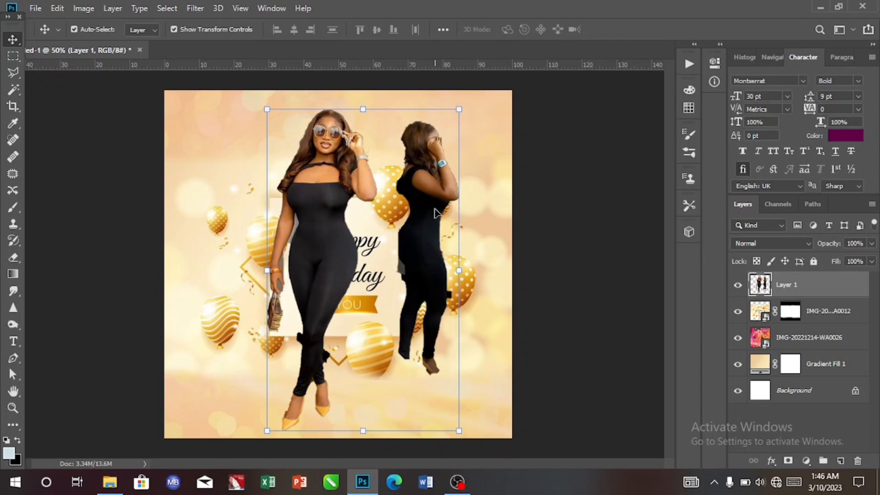
Marquee-select the side-view figure on the cutout layer, delete it and deselect
{"action": "left_click", "coordinate": [11, 57]}
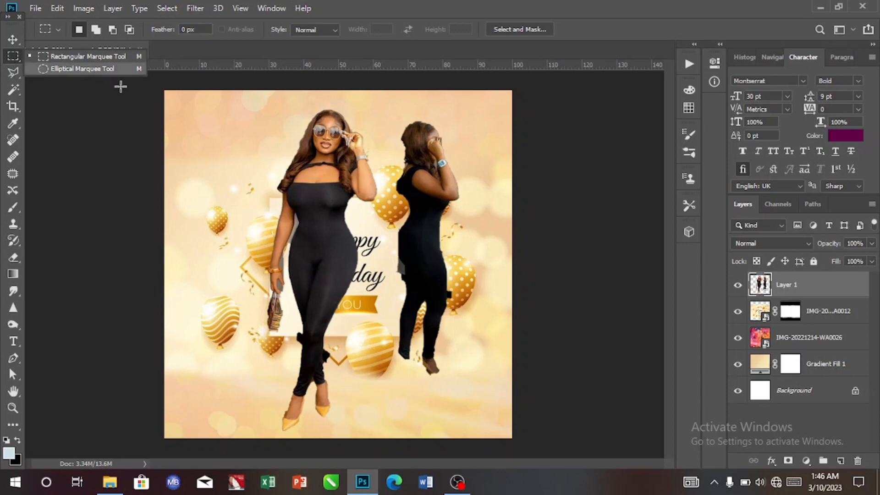
{"action": "left_click_drag", "start_coordinate": [388, 112], "coordinate": [487, 414]}
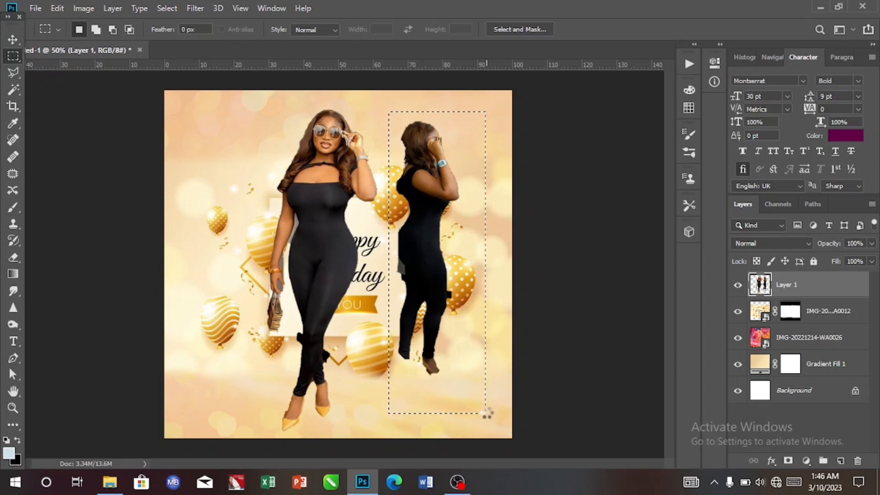
{"action": "key", "text": "Delete"}
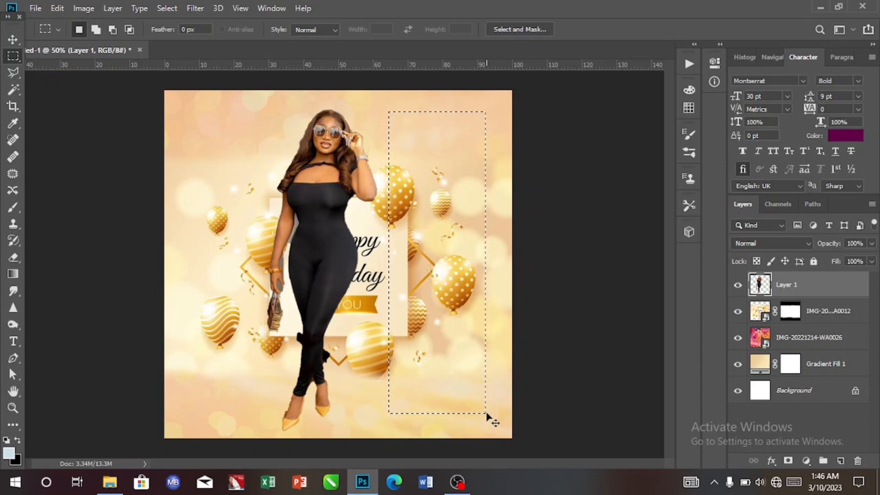
{"action": "key", "text": "ctrl+d"}
Enlarge the remaining figure to 121.10% and shift it slightly up and toward the canvas's horizontal centre
{"action": "left_click", "coordinate": [8, 45]}
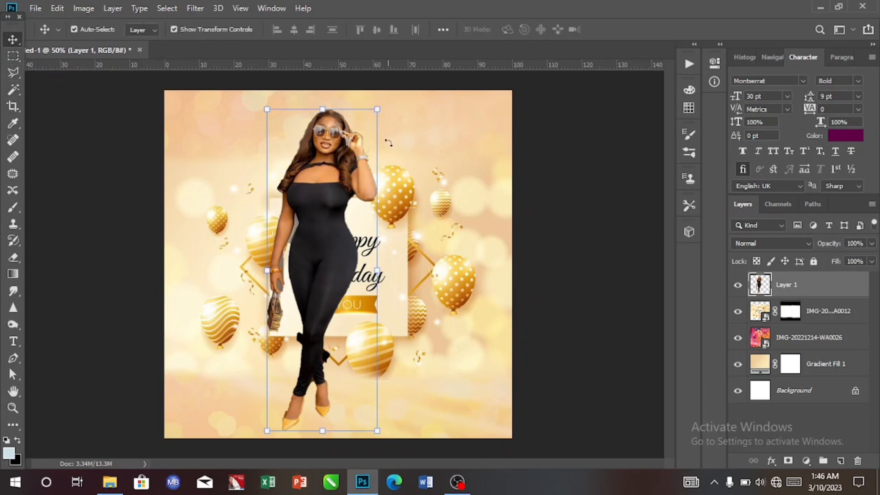
{"action": "left_click_drag", "start_coordinate": [375, 109], "coordinate": [403, 40]}
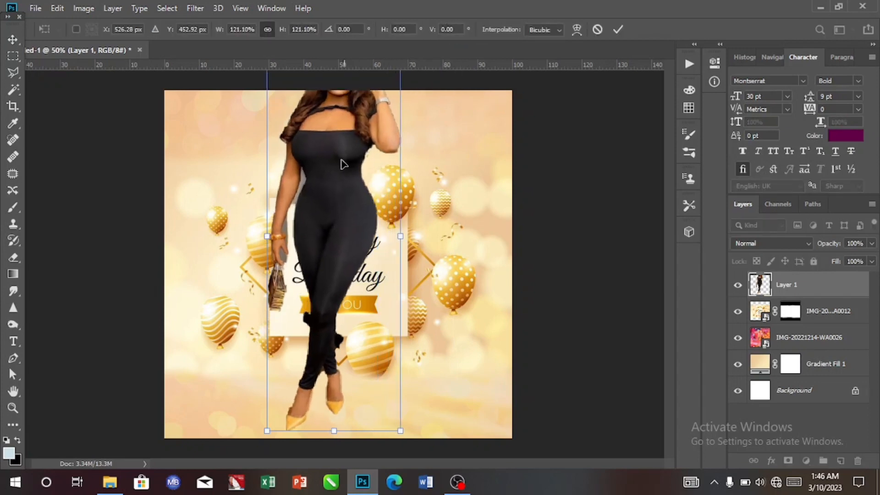
{"action": "left_click_drag", "start_coordinate": [341, 163], "coordinate": [362, 152]}
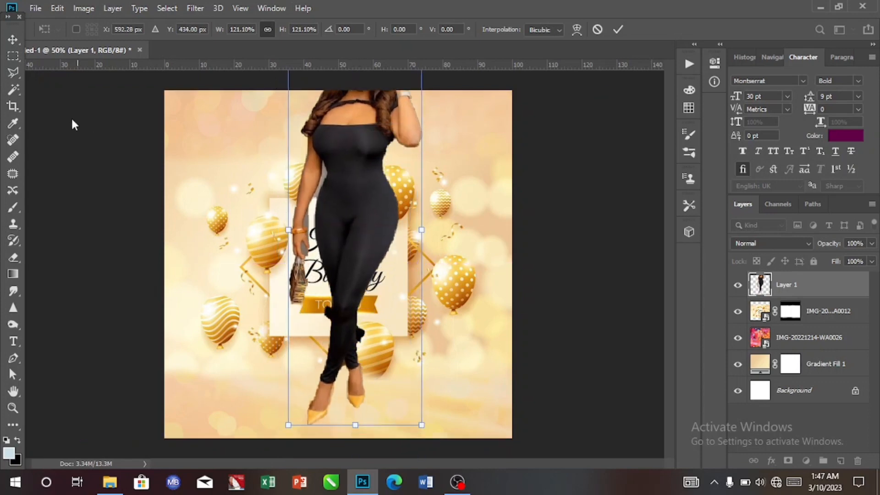
Apply the transform, then marquee-select the figure's legs from below the hips, delete them and deselect
{"action": "left_click", "coordinate": [13, 57]}
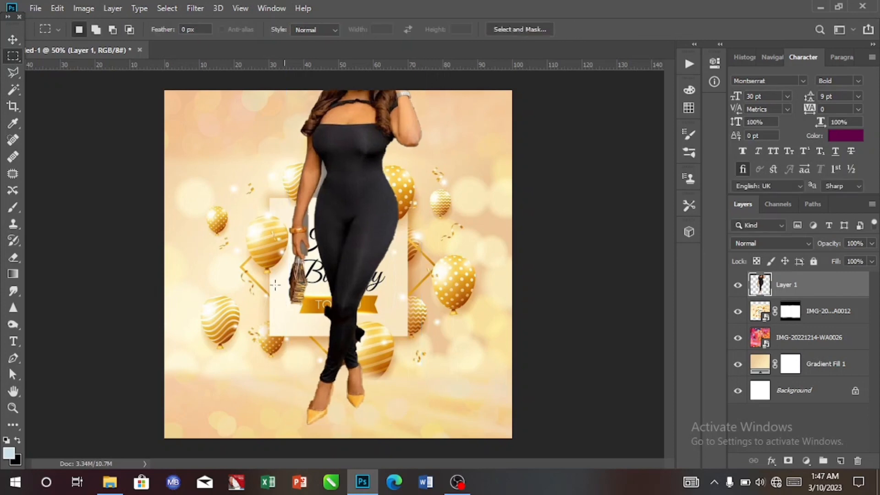
{"action": "left_click_drag", "start_coordinate": [262, 256], "coordinate": [447, 438]}
{"action": "key", "text": "Delete"}
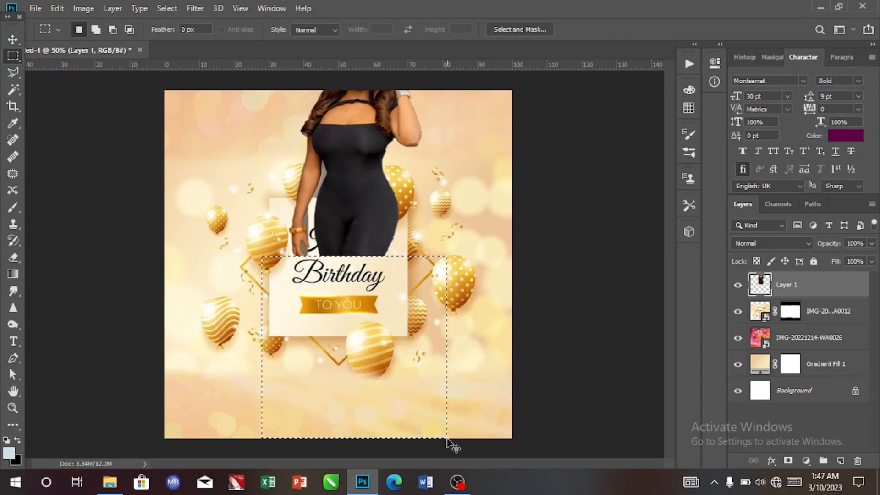
{"action": "key", "text": "ctrl+d"}
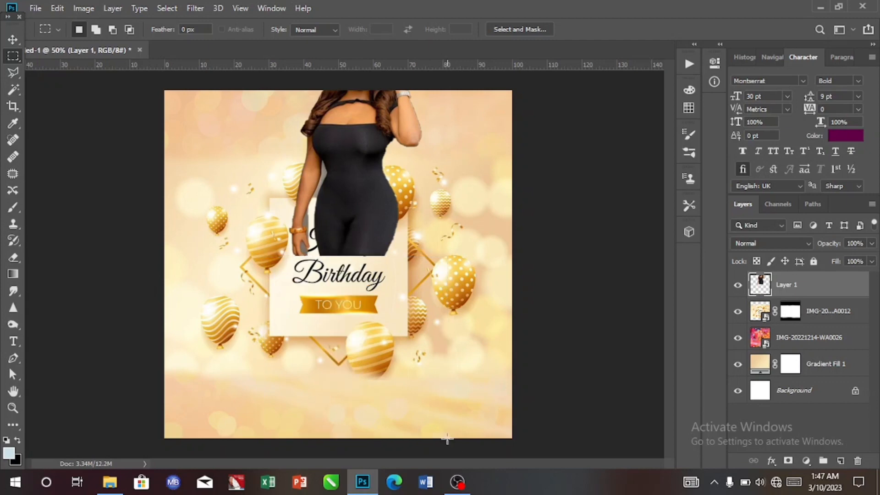
Move the cropped figure down, enlarge it to 125.58% and centre it over the balloon card with the head inside the canvas
{"action": "left_click", "coordinate": [13, 40]}
{"action": "left_click_drag", "start_coordinate": [348, 181], "coordinate": [343, 274]}
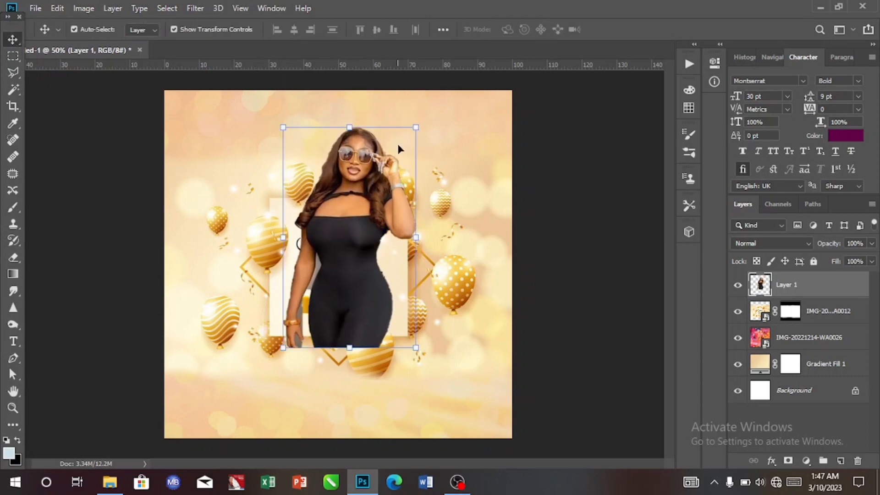
{"action": "left_click_drag", "start_coordinate": [416, 126], "coordinate": [476, 86]}
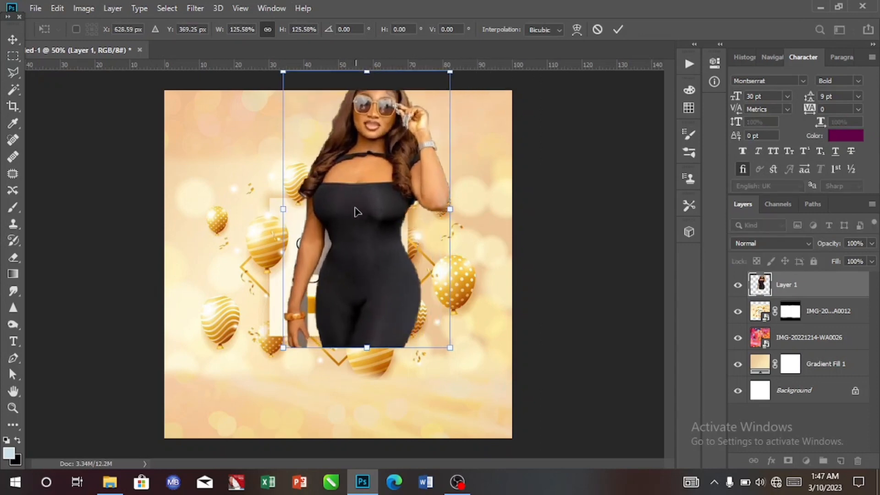
{"action": "left_click_drag", "start_coordinate": [357, 212], "coordinate": [338, 249]}
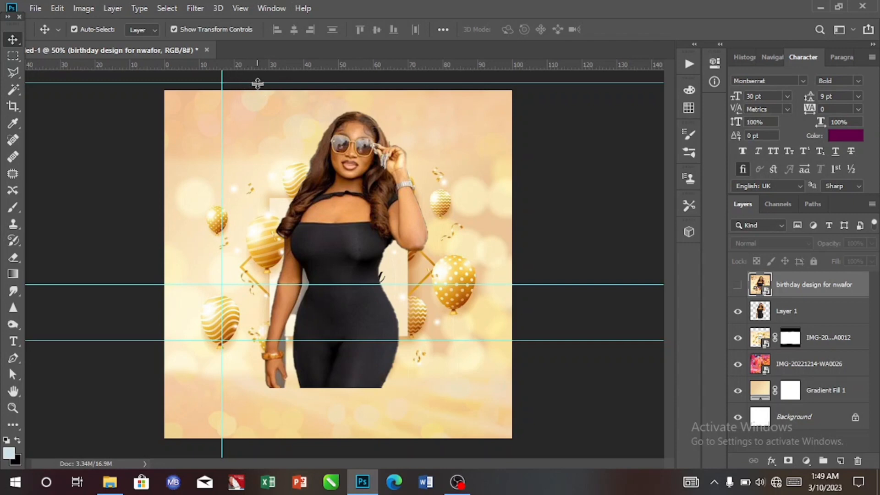
Add a horizontal guide at the top of the woman's head and, with the toolbox hidden, three vertical guides left of the canvas
{"action": "left_click_drag", "start_coordinate": [257, 67], "coordinate": [262, 112]}
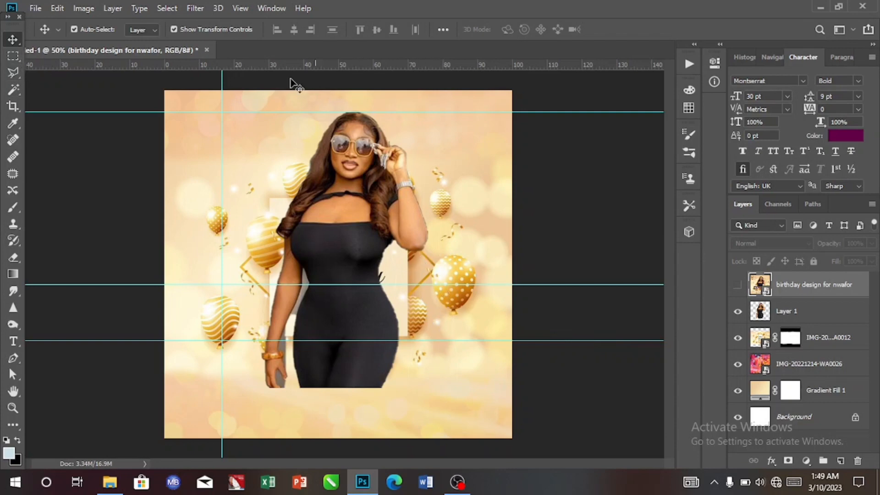
{"action": "left_click", "coordinate": [271, 7]}
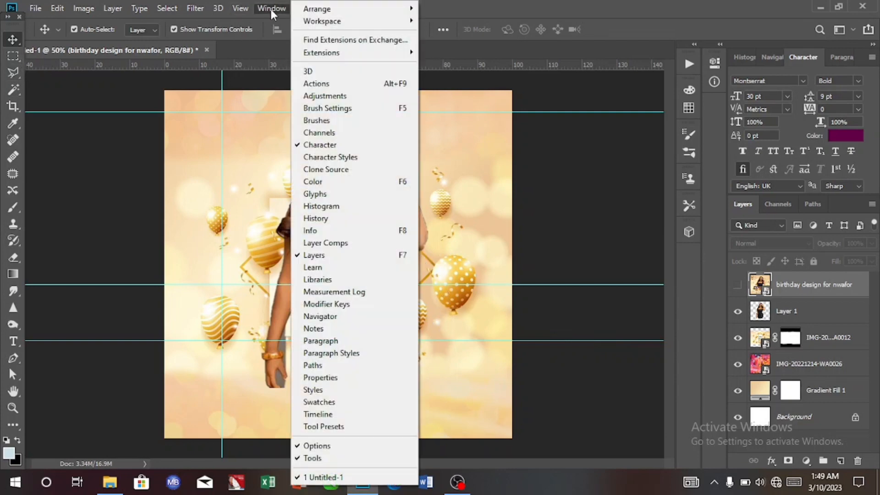
{"action": "left_click", "coordinate": [312, 458]}
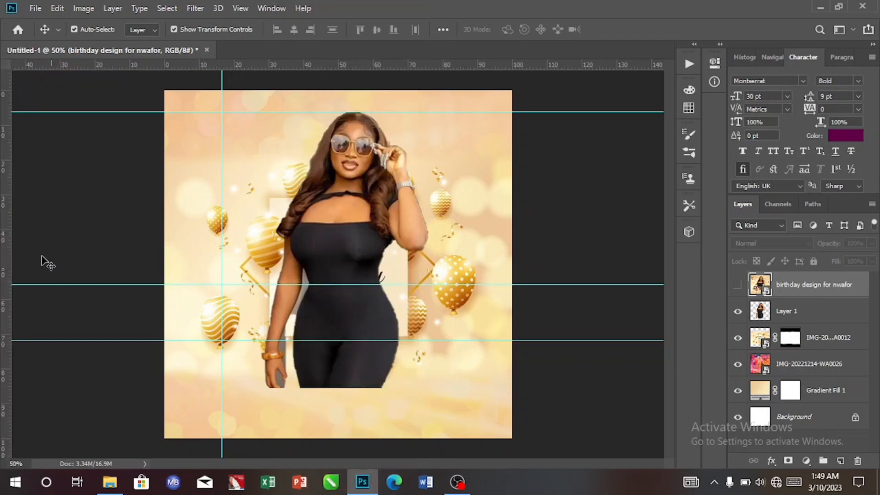
{"action": "left_click_drag", "start_coordinate": [12, 256], "coordinate": [110, 275]}
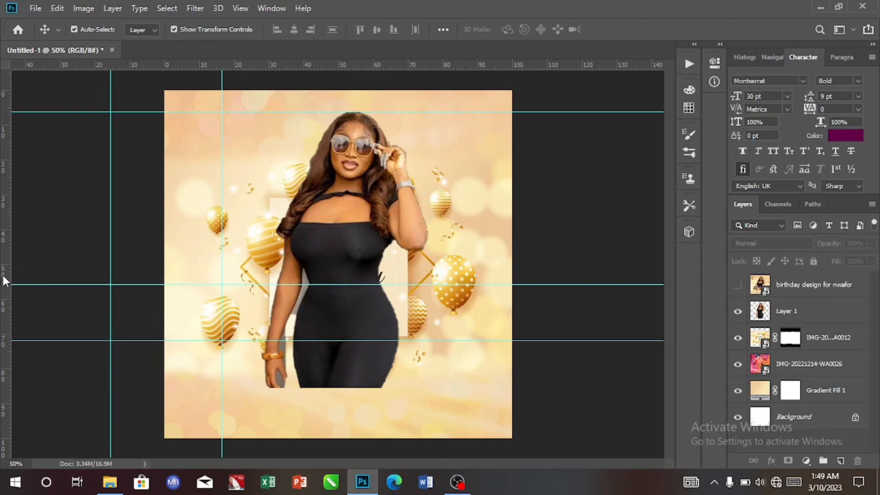
{"action": "left_click_drag", "start_coordinate": [9, 280], "coordinate": [76, 283]}
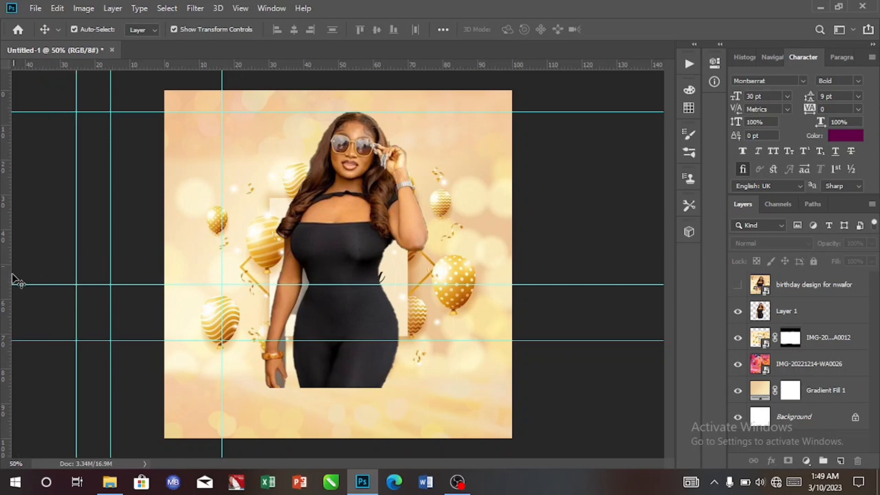
{"action": "left_click_drag", "start_coordinate": [10, 280], "coordinate": [47, 284]}
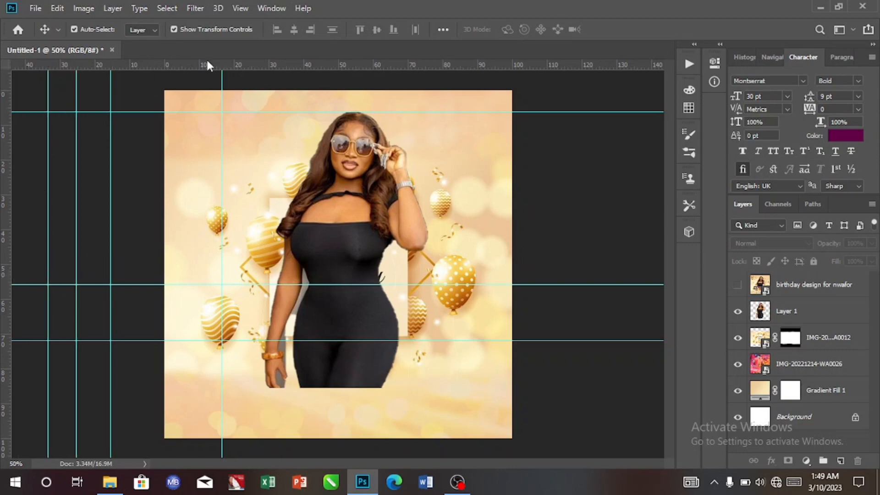
Show the toolbox again and place a vertical guide at about 80 on the horizontal ruler, checking against the reference design layer
{"action": "left_click", "coordinate": [243, 9]}
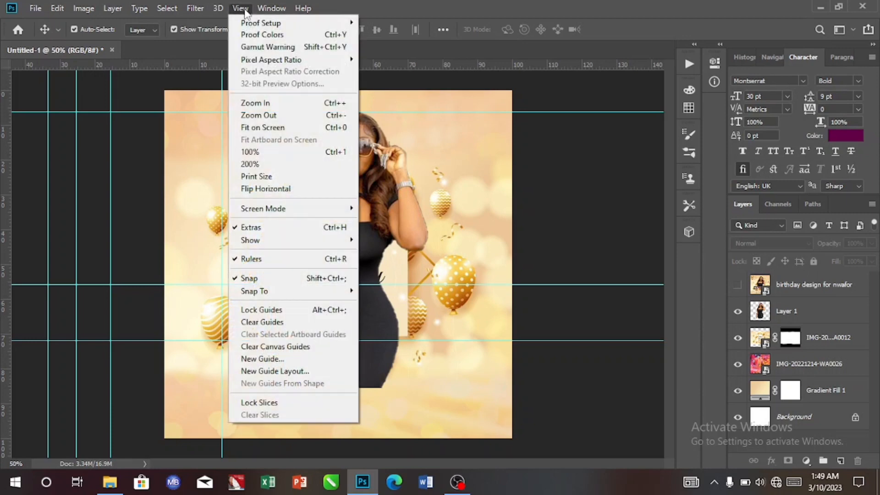
{"action": "left_click", "coordinate": [244, 9]}
{"action": "left_click", "coordinate": [265, 9]}
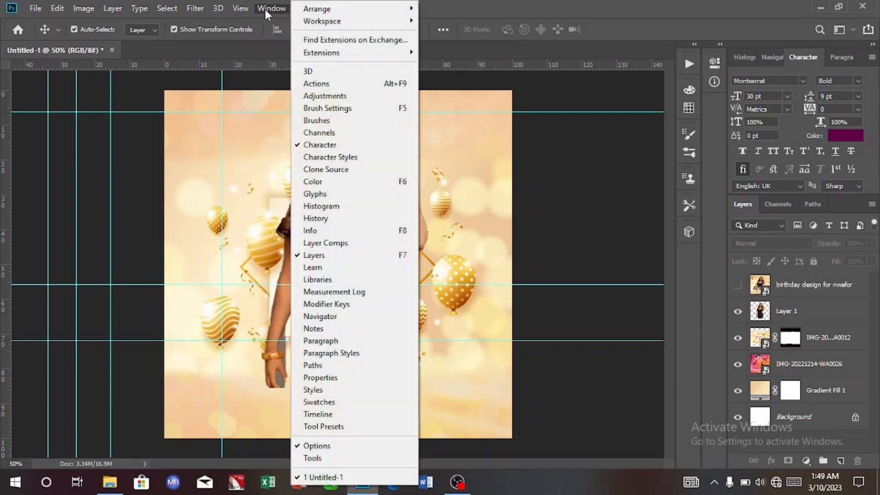
{"action": "left_click", "coordinate": [314, 458]}
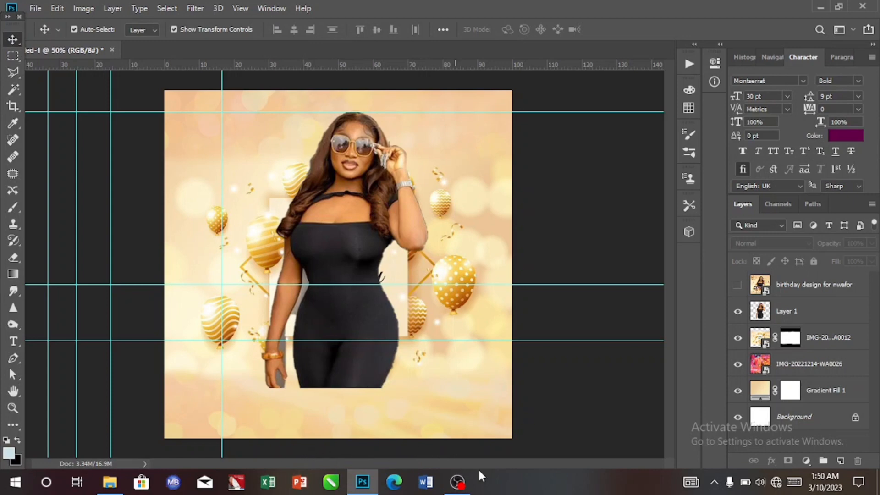
{"action": "left_click", "coordinate": [738, 289]}
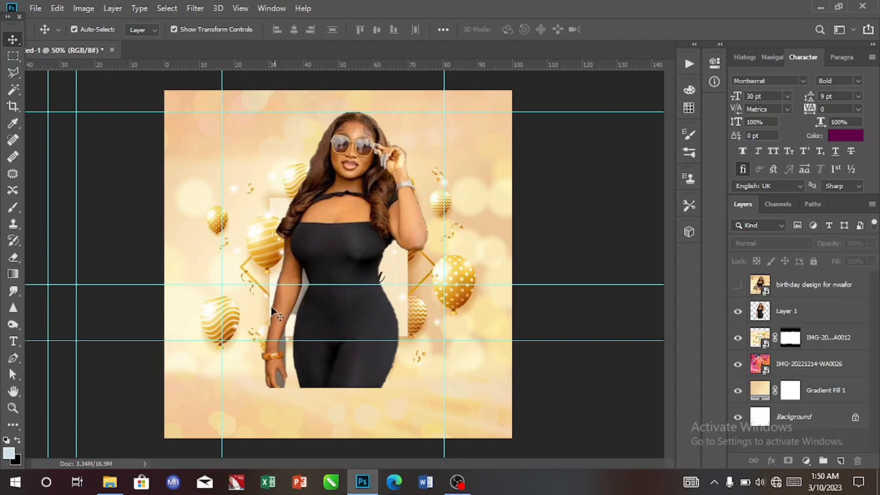
Draw a black 690 × 174 px rectangle between the guides across the woman's waist and round its corners to 14 px
{"action": "left_click", "coordinate": [14, 425]}
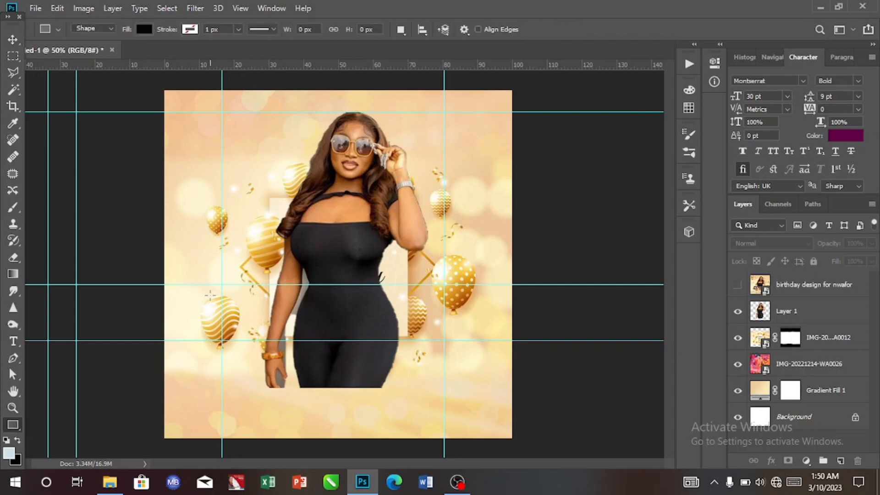
{"action": "left_click", "coordinate": [19, 429]}
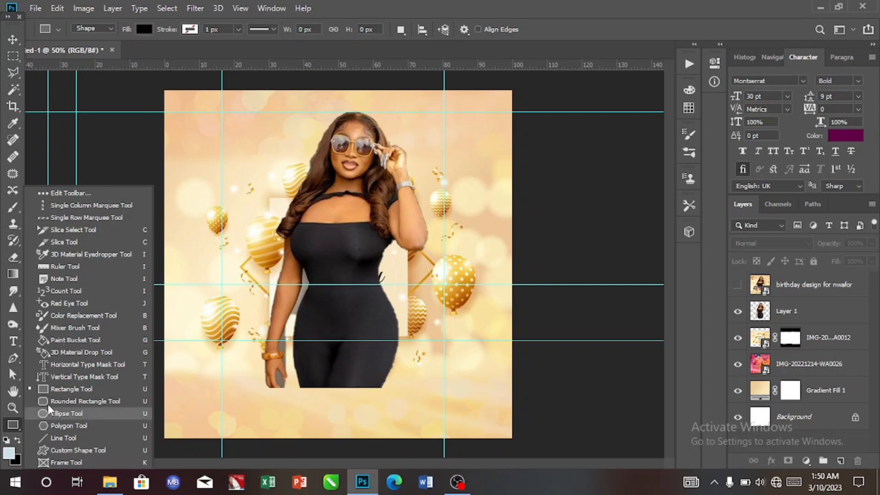
{"action": "left_click", "coordinate": [66, 388]}
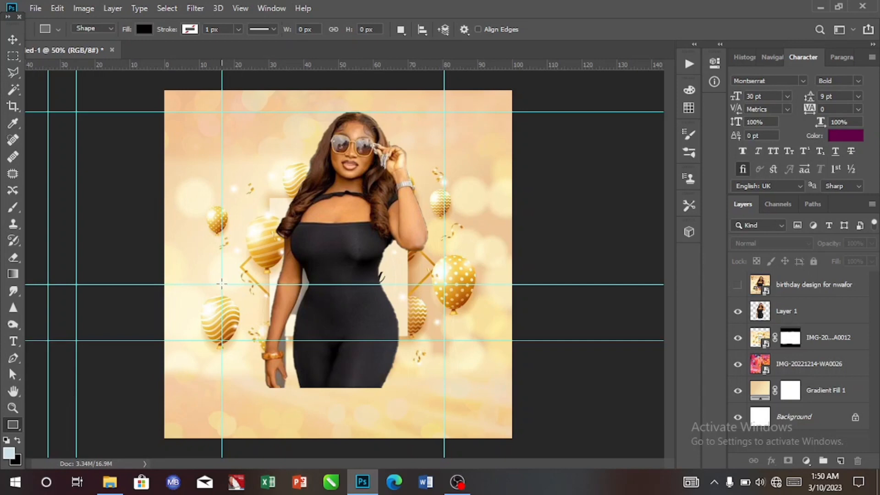
{"action": "left_click_drag", "start_coordinate": [221, 284], "coordinate": [444, 341]}
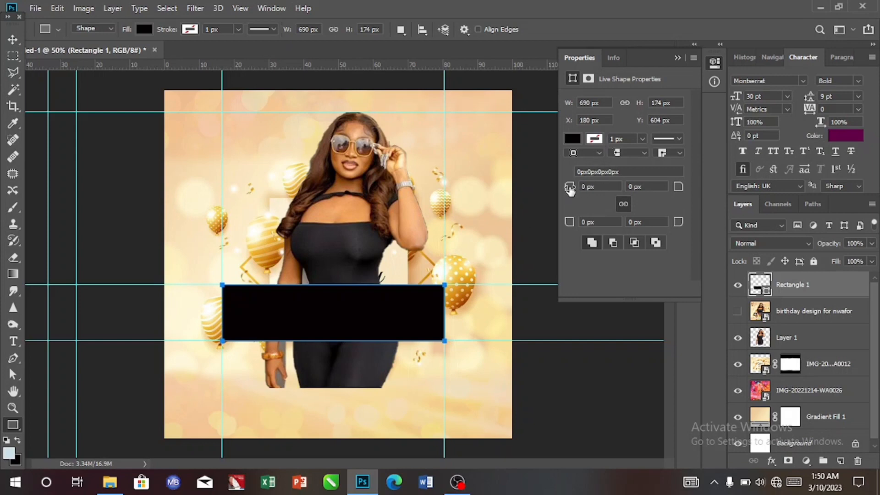
{"action": "left_click_drag", "start_coordinate": [570, 188], "coordinate": [578, 191]}
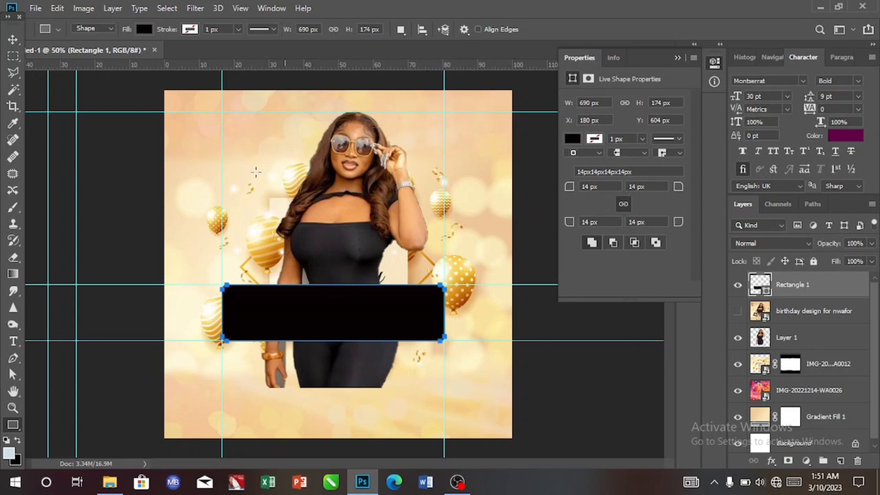
Add a layer mask to the cutout on Layer 1 and paint black along its lower edge with the soft 187 px brush
{"action": "left_click", "coordinate": [12, 39]}
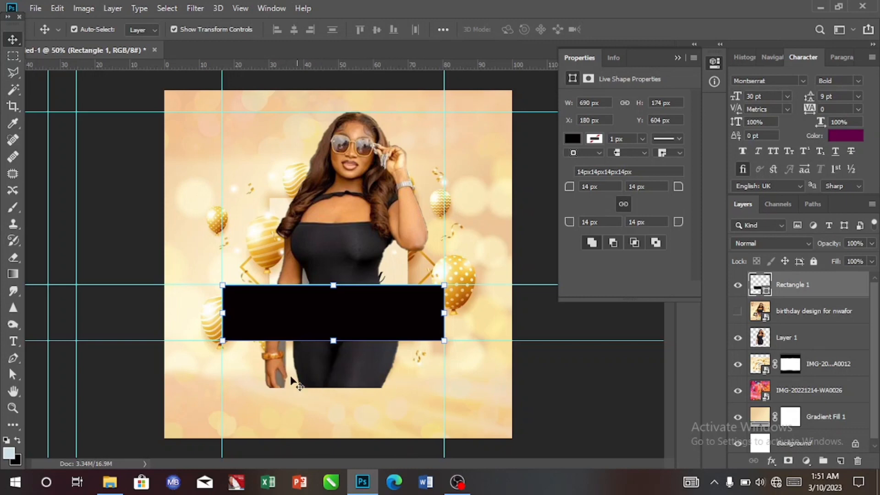
{"action": "left_click", "coordinate": [363, 380]}
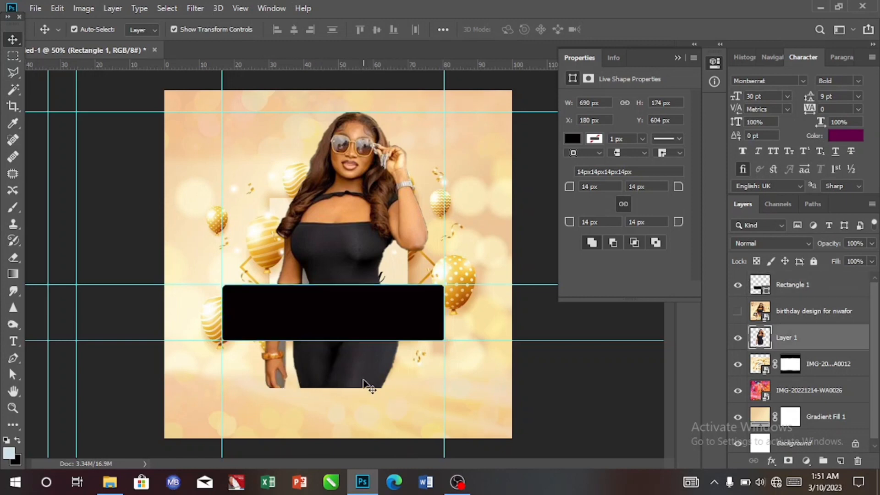
{"action": "left_click", "coordinate": [787, 463]}
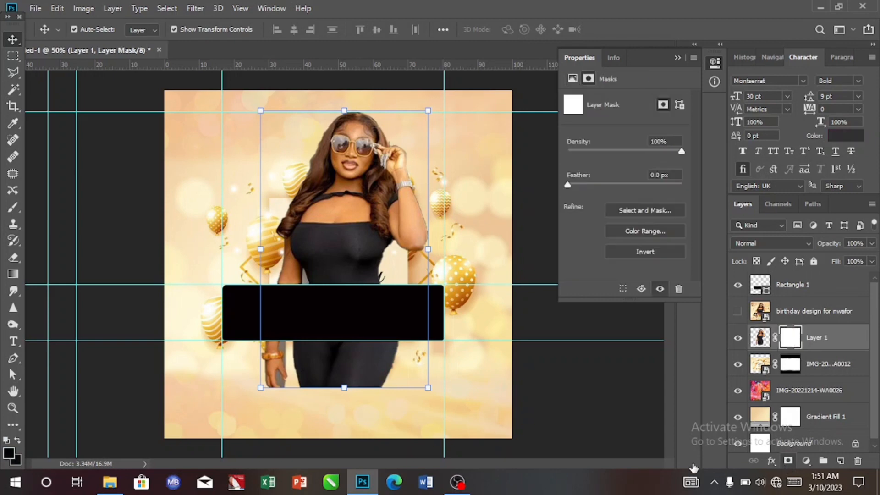
{"action": "left_click", "coordinate": [13, 210]}
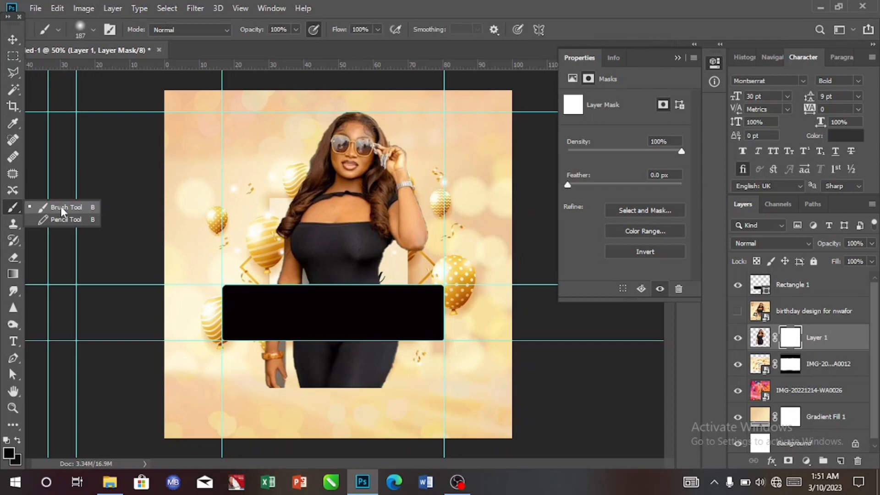
{"action": "left_click", "coordinate": [63, 210]}
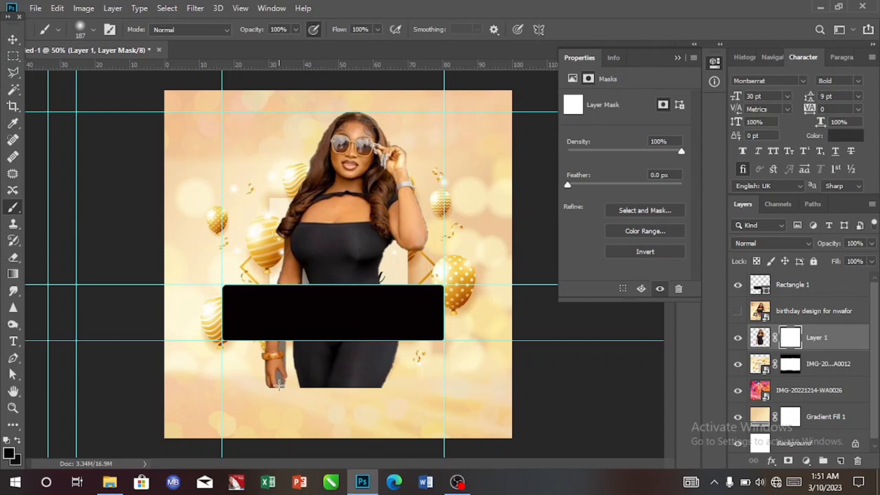
{"action": "mouse_move", "coordinate": [256, 393]}
{"action": "left_mouse_down"}
{"action": "mouse_move", "coordinate": [398, 406]}
{"action": "mouse_move", "coordinate": [346, 407]}
{"action": "left_mouse_up"}
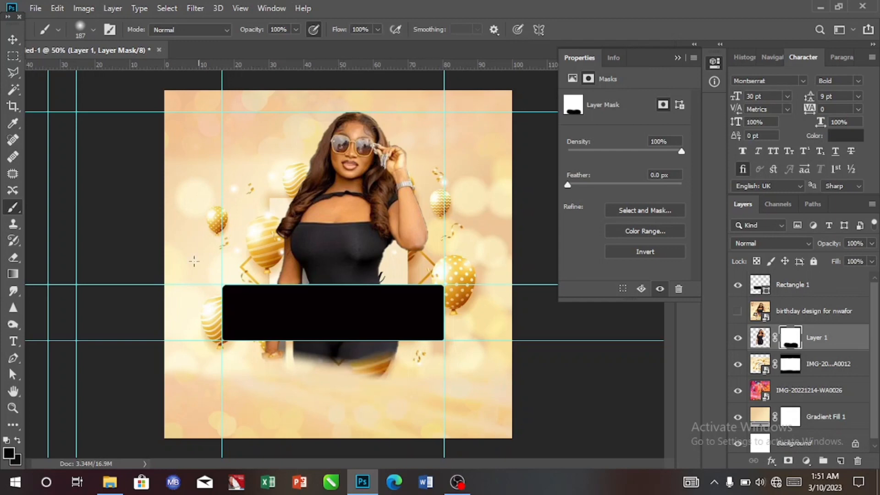
Enlarge the brush to 338 px and paint the mask to hide the rest of the body below the black rectangle
{"action": "left_click", "coordinate": [94, 32]}
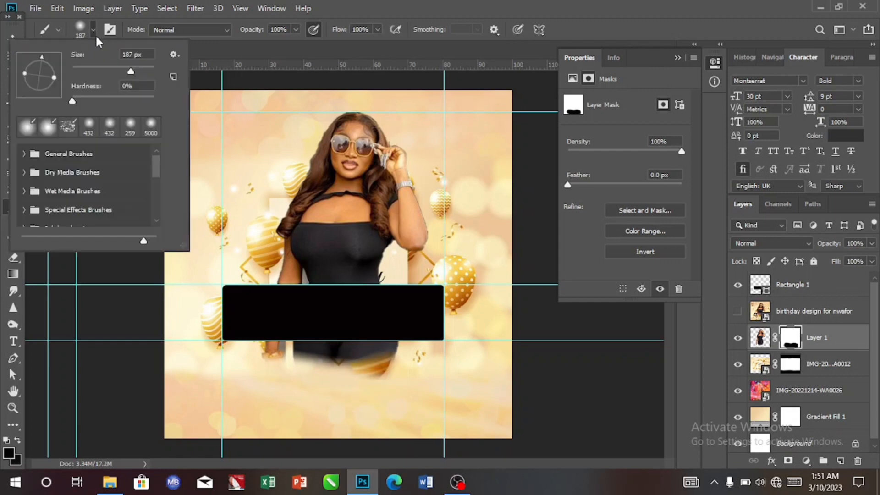
{"action": "left_click_drag", "start_coordinate": [131, 71], "coordinate": [140, 73]}
{"action": "left_click", "coordinate": [266, 381]}
{"action": "left_click_drag", "start_coordinate": [266, 382], "coordinate": [370, 392]}
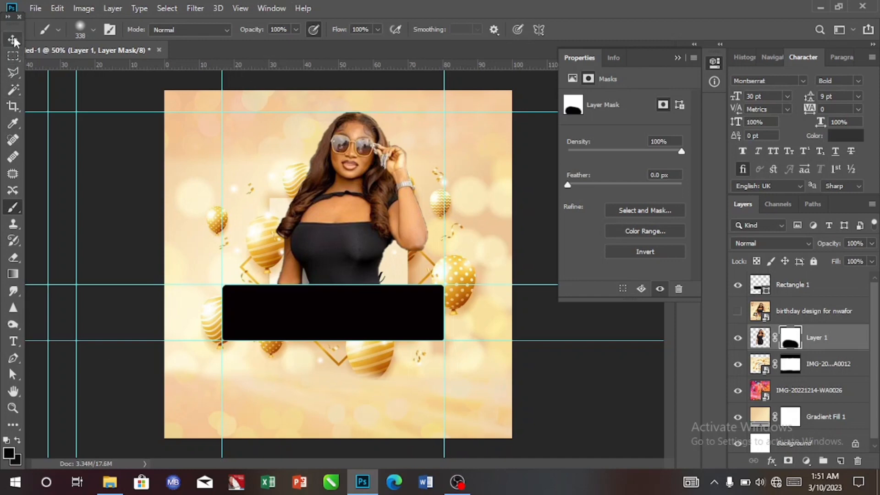
Select the black rectangle with the Move tool and show its shape properties
{"action": "left_click", "coordinate": [14, 39]}
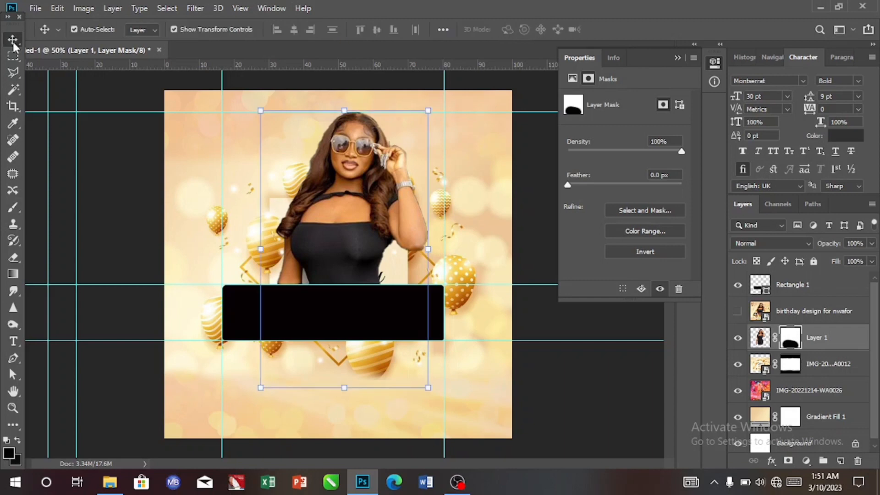
{"action": "left_click", "coordinate": [342, 331]}
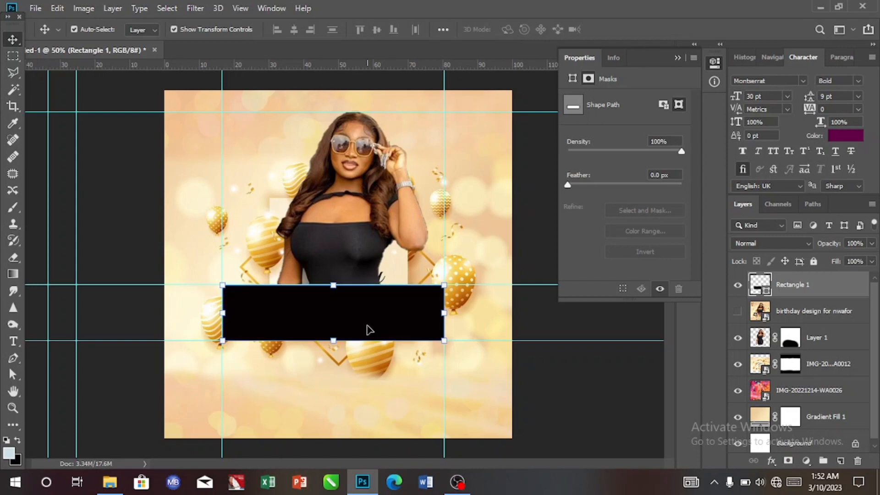
{"action": "left_click", "coordinate": [677, 58]}
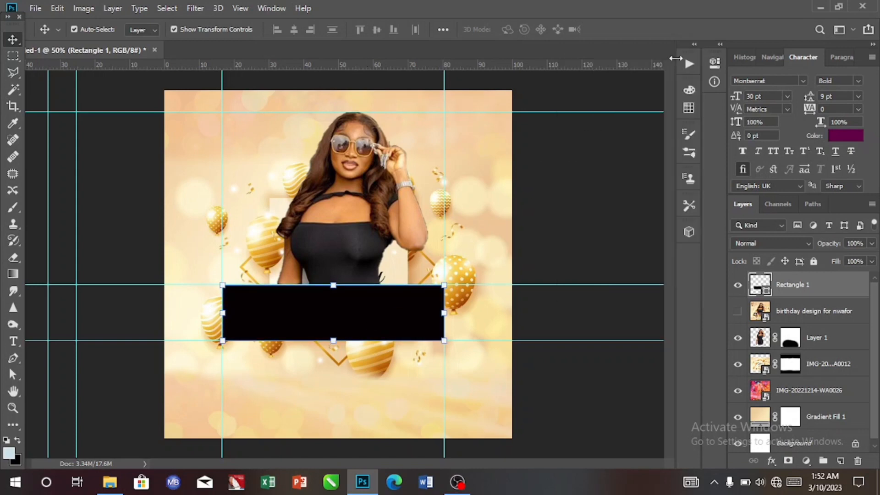
{"action": "left_click", "coordinate": [688, 89]}
{"action": "left_click", "coordinate": [709, 64]}
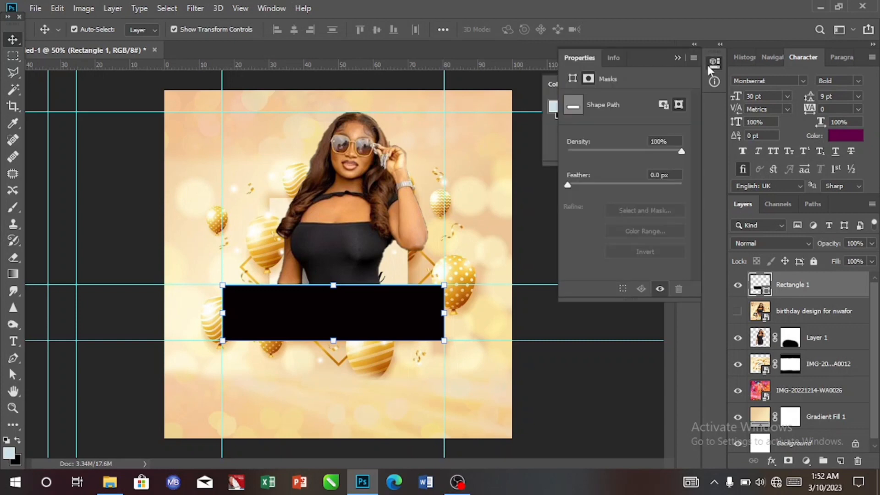
{"action": "left_click", "coordinate": [708, 65]}
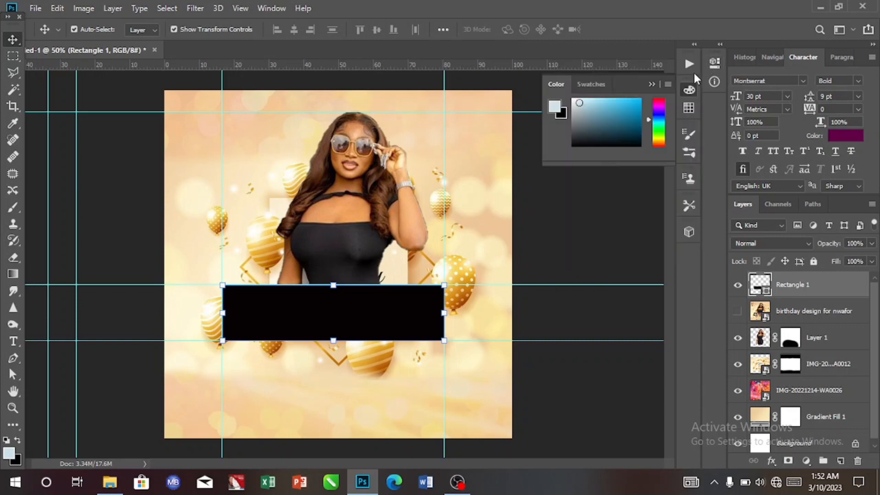
{"action": "left_click", "coordinate": [684, 92]}
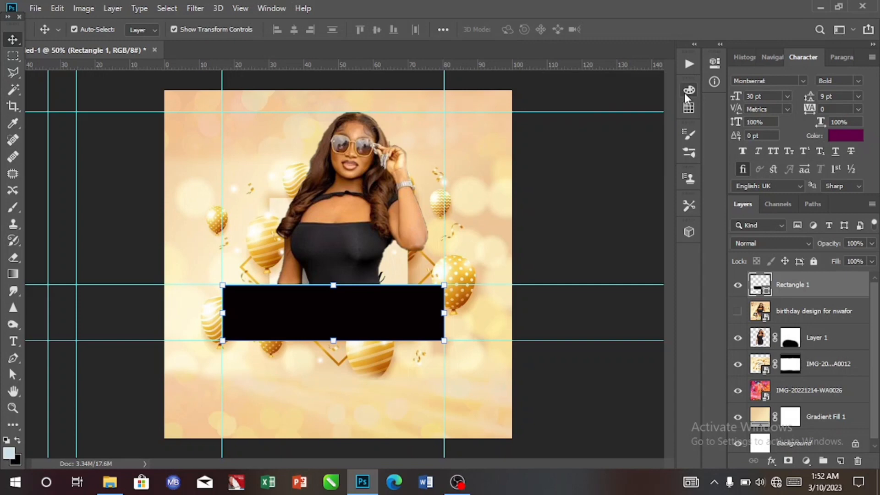
{"action": "left_click", "coordinate": [714, 65]}
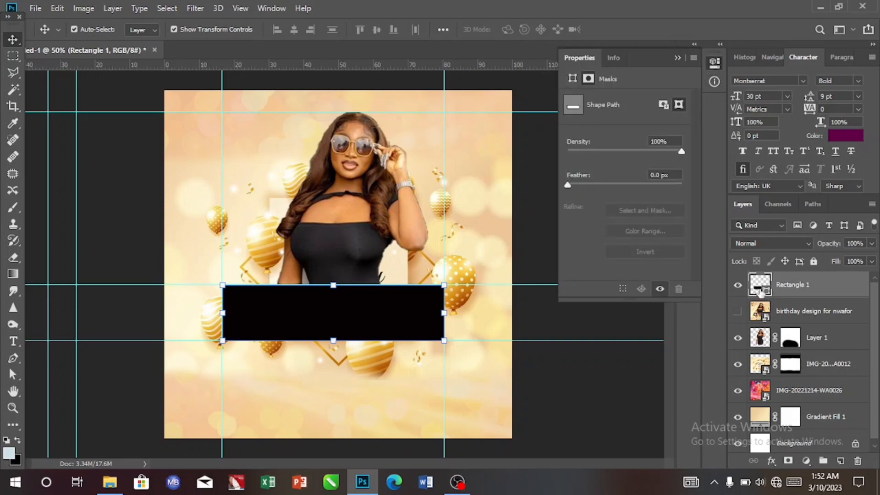
Change the rectangle's fill to the near-black colour 090808
{"action": "left_click", "coordinate": [761, 292]}
{"action": "double_click", "coordinate": [760, 289]}
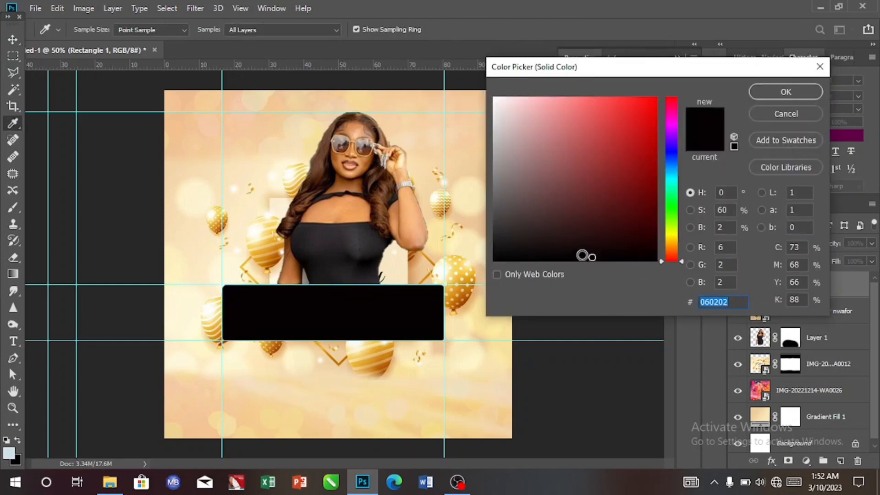
{"action": "left_click_drag", "start_coordinate": [585, 252], "coordinate": [589, 254]}
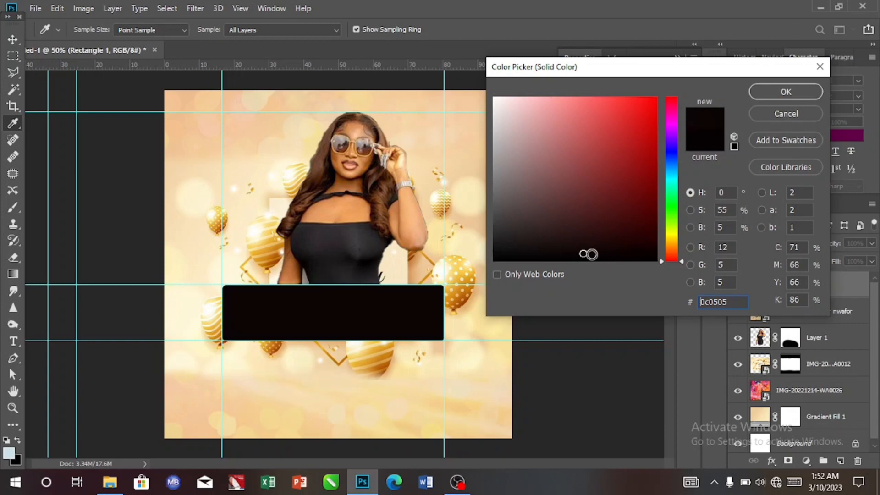
{"action": "left_click", "coordinate": [521, 252]}
{"action": "left_click_drag", "start_coordinate": [521, 252], "coordinate": [517, 253]}
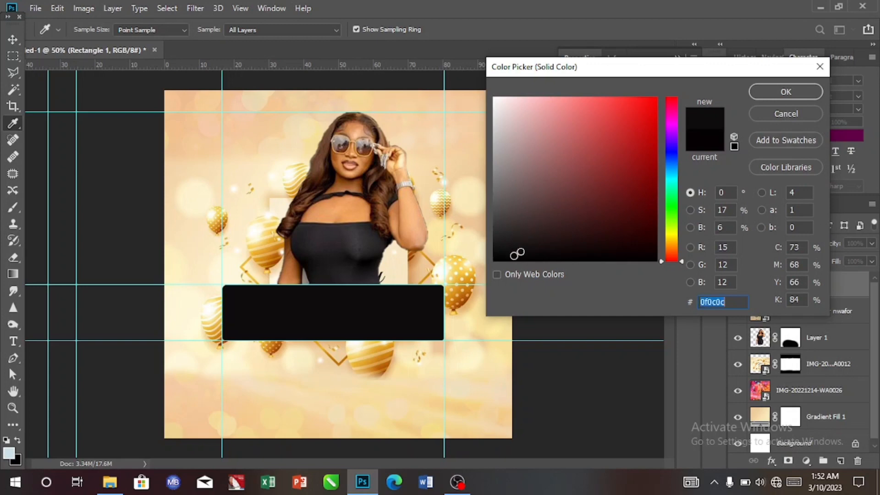
{"action": "left_click", "coordinate": [513, 255]}
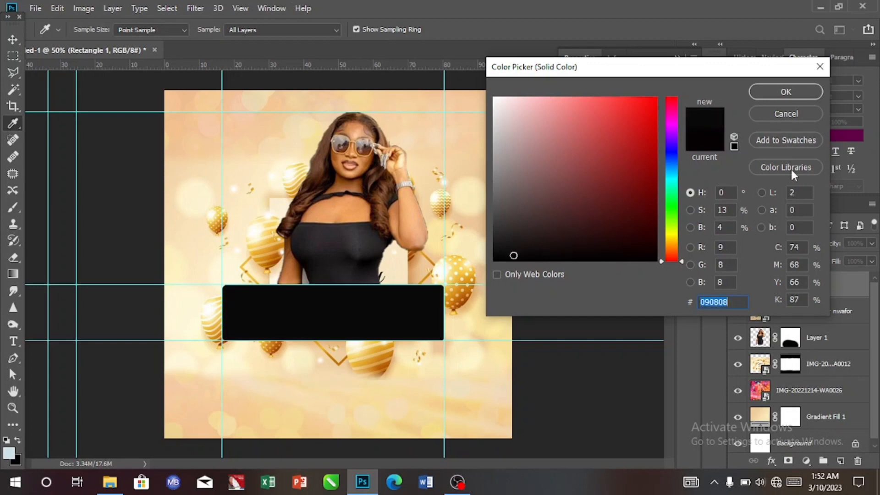
{"action": "left_click", "coordinate": [785, 92]}
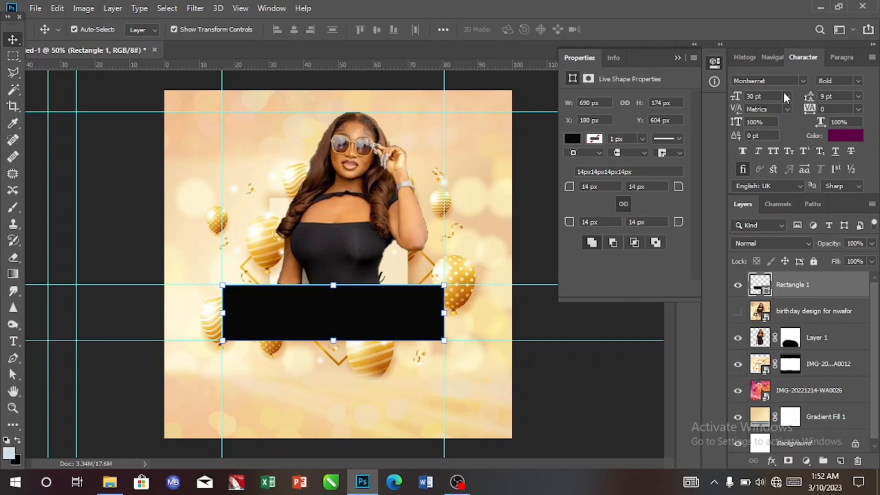
{"action": "right_click", "coordinate": [854, 296]}
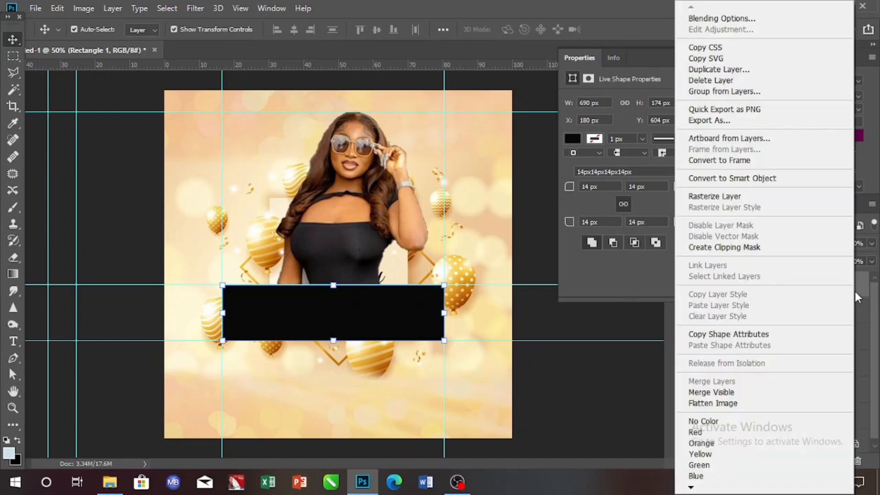
{"action": "left_click", "coordinate": [858, 289]}
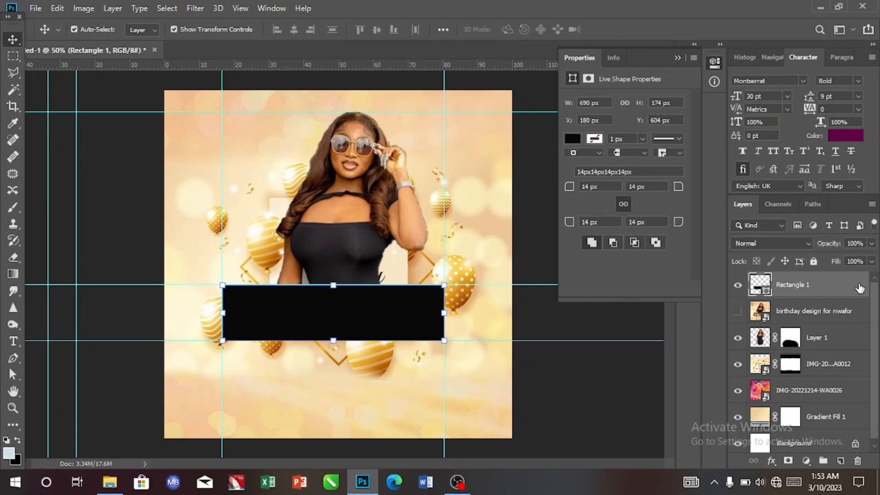
{"action": "double_click", "coordinate": [828, 290]}
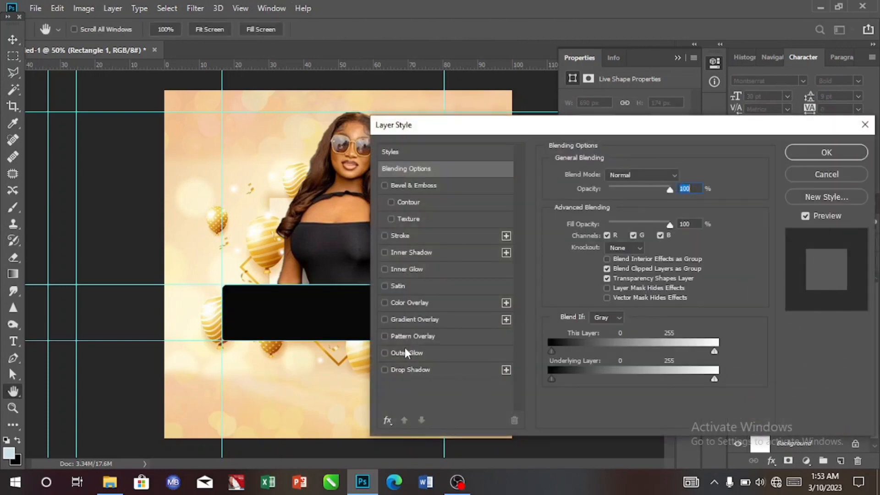
{"action": "left_click", "coordinate": [385, 186]}
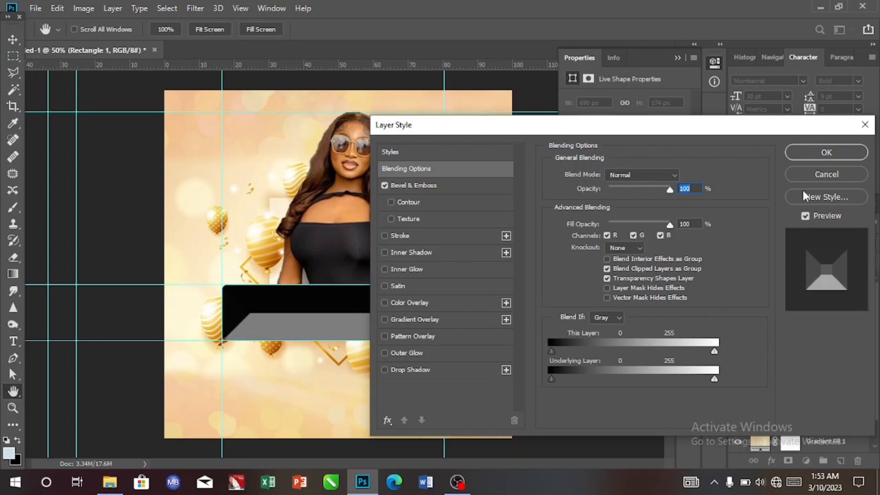
{"action": "left_click", "coordinate": [827, 175]}
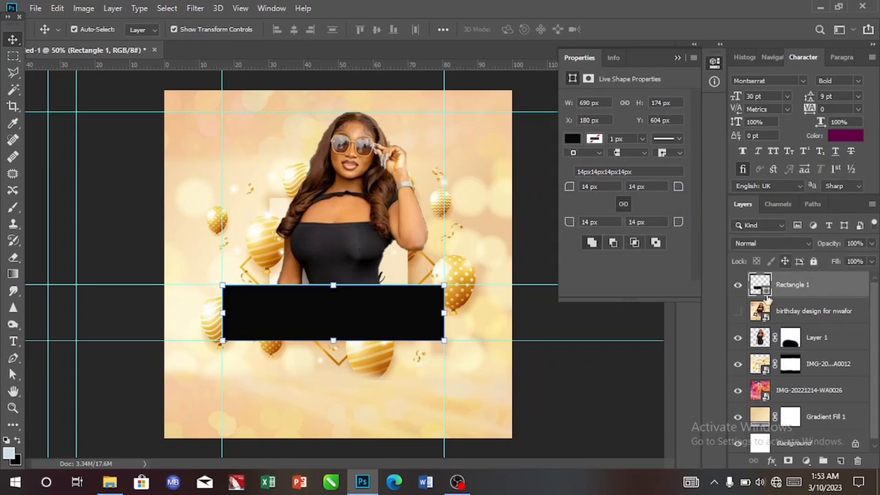
{"action": "right_click", "coordinate": [852, 287]}
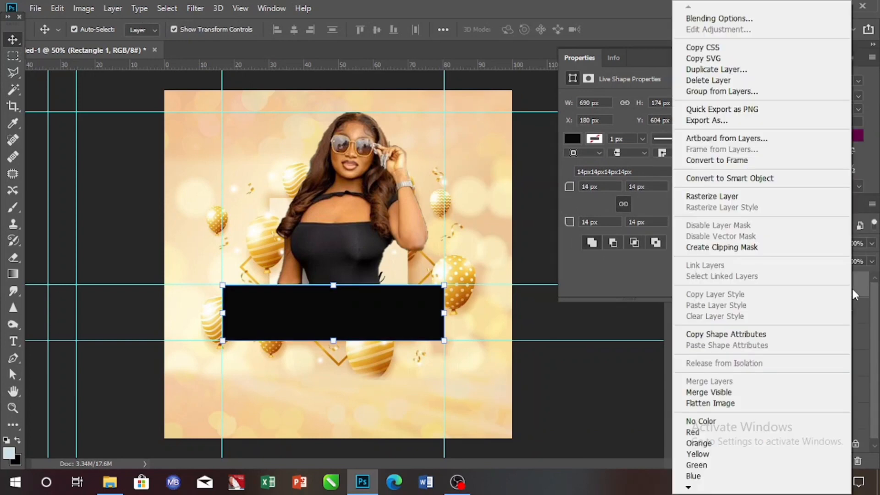
{"action": "left_click", "coordinate": [718, 18]}
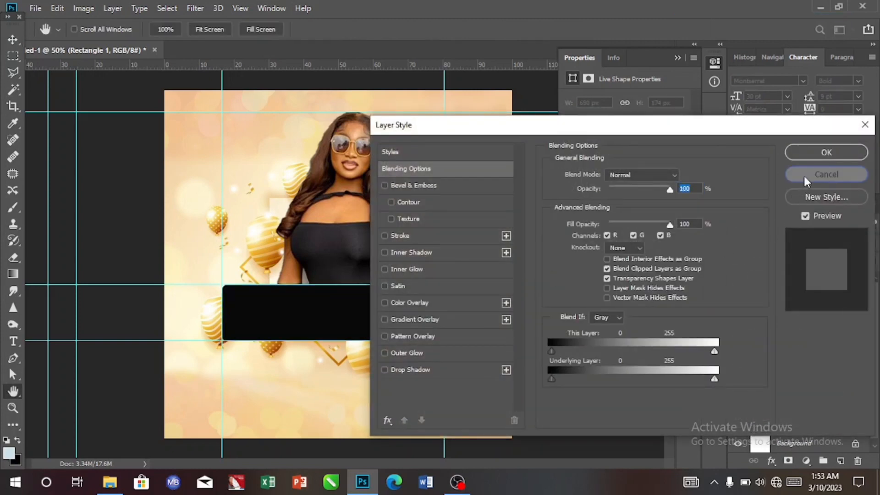
{"action": "left_click", "coordinate": [804, 174]}
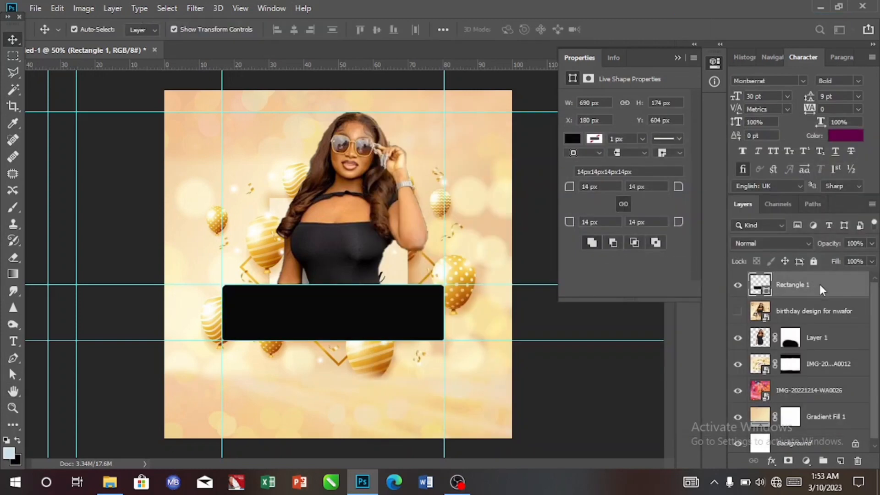
Add a Bevel & Emboss effect to the Rectangle 1 layer with its direction set to Down
{"action": "double_click", "coordinate": [854, 295]}
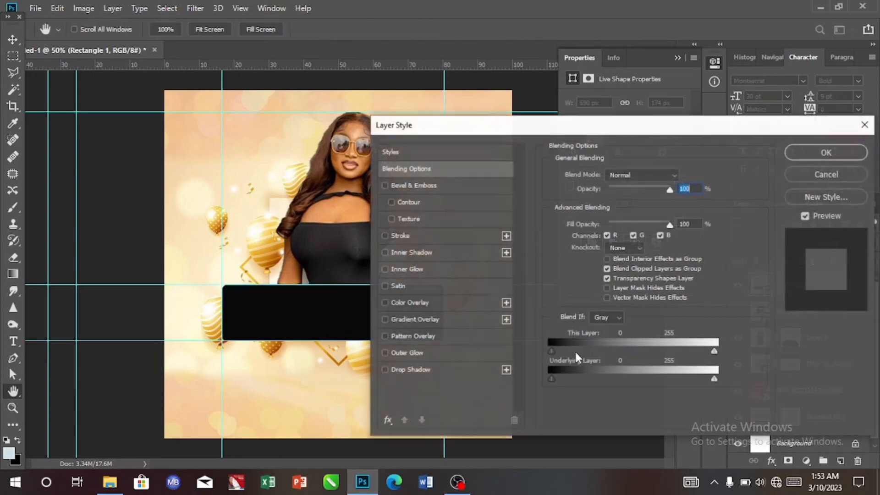
{"action": "left_click", "coordinate": [433, 182]}
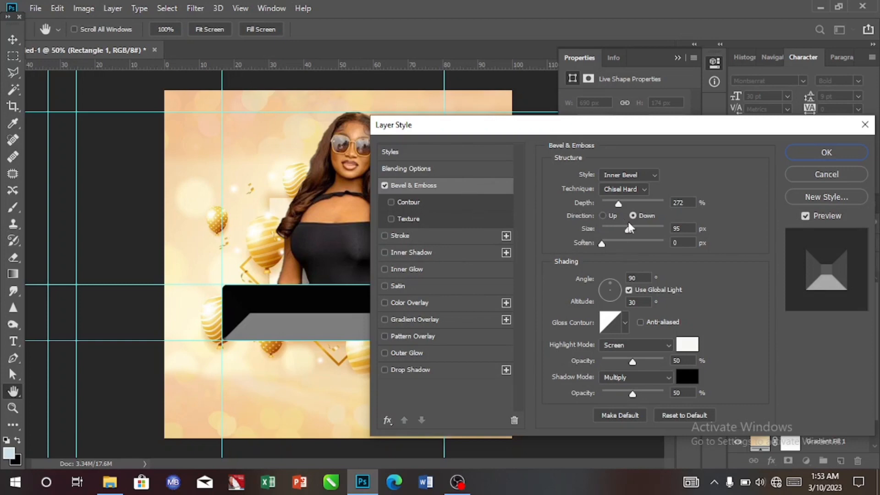
{"action": "left_click", "coordinate": [601, 214]}
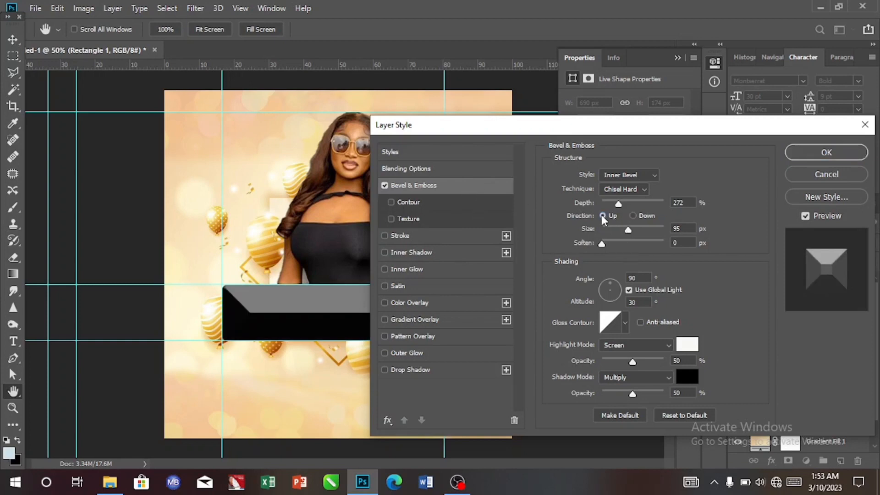
{"action": "left_click", "coordinate": [634, 216]}
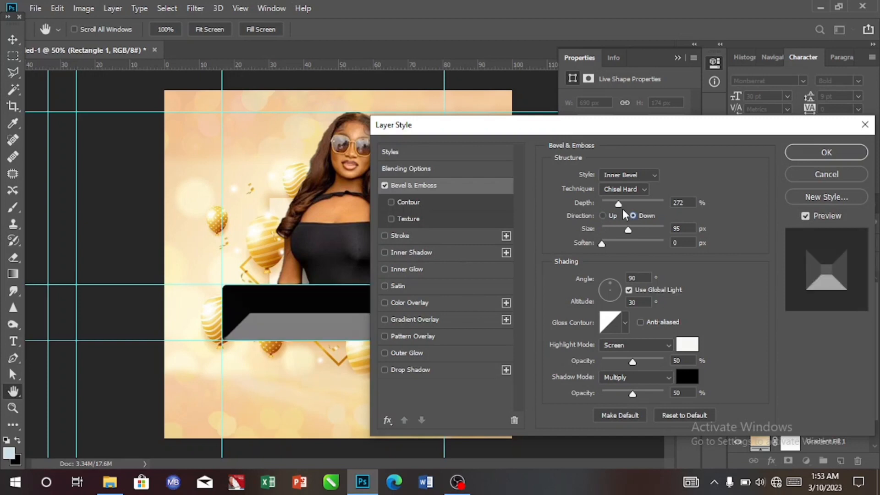
Set the rectangle's bevel depth to 230% and its size to 13 px
{"action": "left_click_drag", "start_coordinate": [621, 226], "coordinate": [615, 228]}
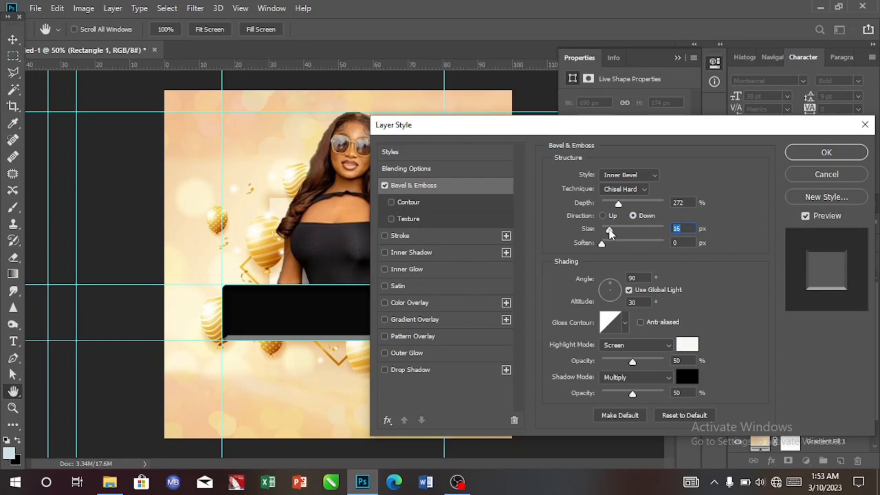
{"action": "left_click_drag", "start_coordinate": [610, 229], "coordinate": [609, 231]}
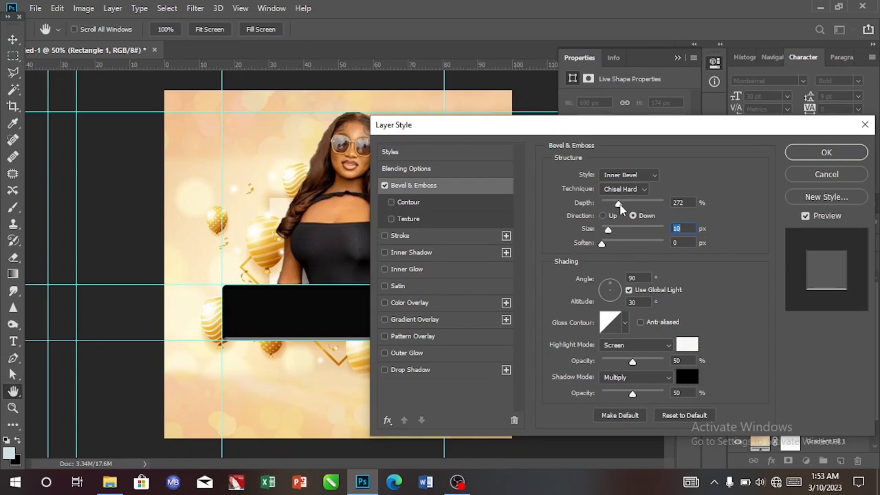
{"action": "left_click_drag", "start_coordinate": [619, 204], "coordinate": [636, 204]}
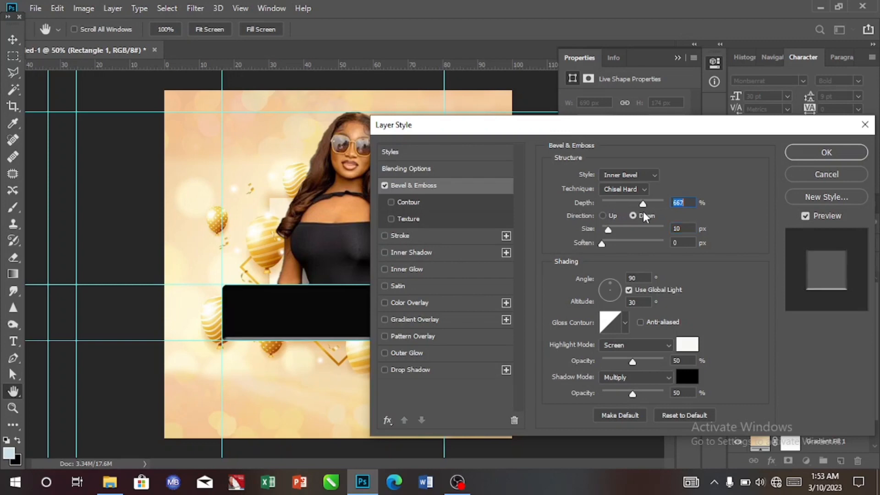
{"action": "left_click_drag", "start_coordinate": [643, 203], "coordinate": [617, 208]}
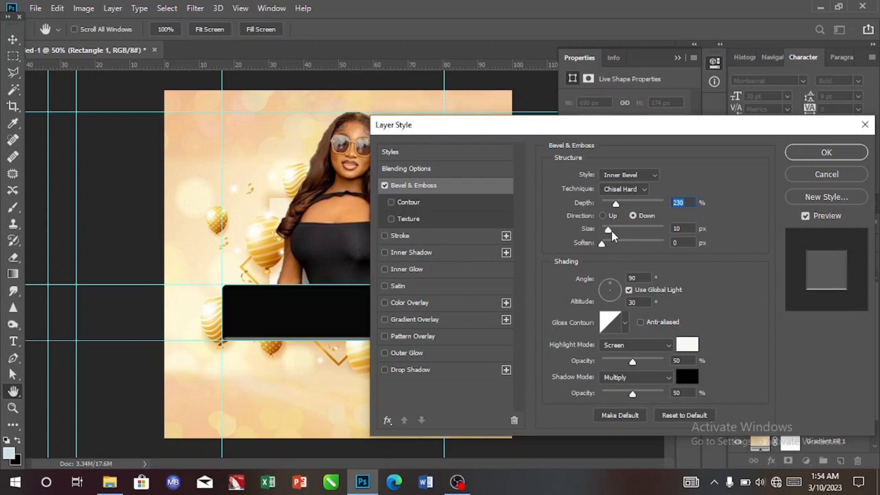
{"action": "left_click_drag", "start_coordinate": [612, 230], "coordinate": [612, 230]}
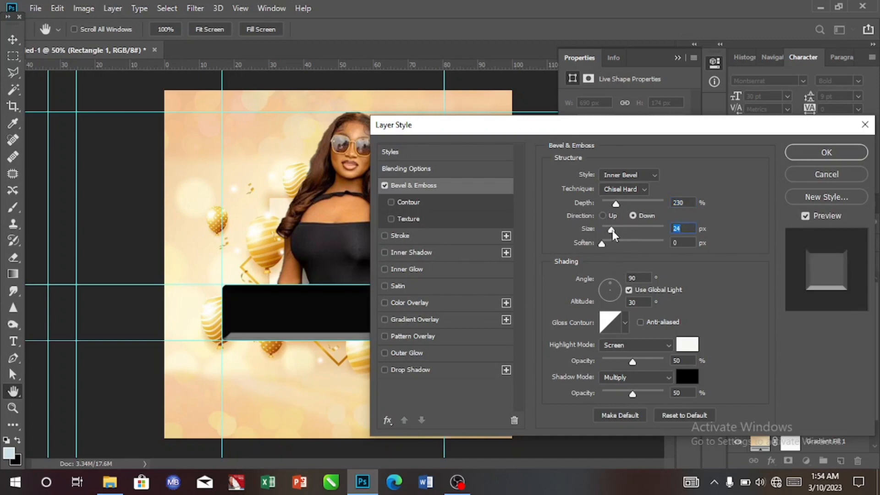
{"action": "left_click_drag", "start_coordinate": [611, 227], "coordinate": [610, 228]}
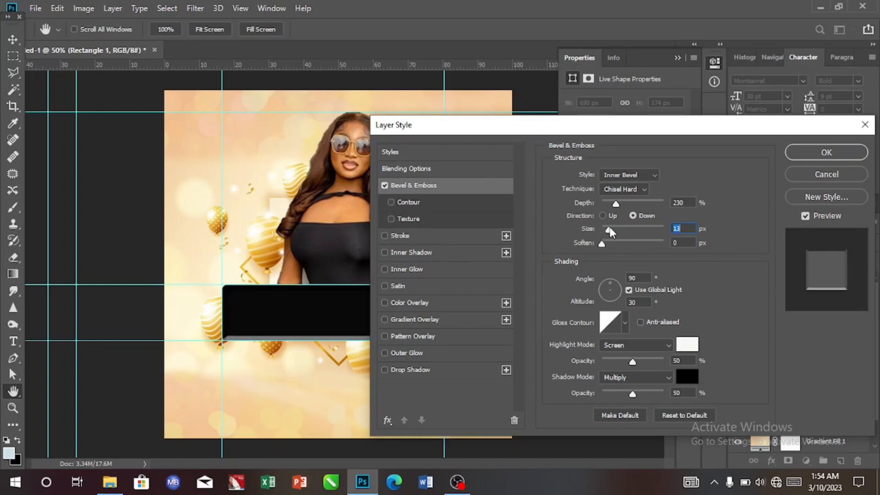
Change the bevel's highlight colour to dark grey 32302f
{"action": "left_click", "coordinate": [684, 349]}
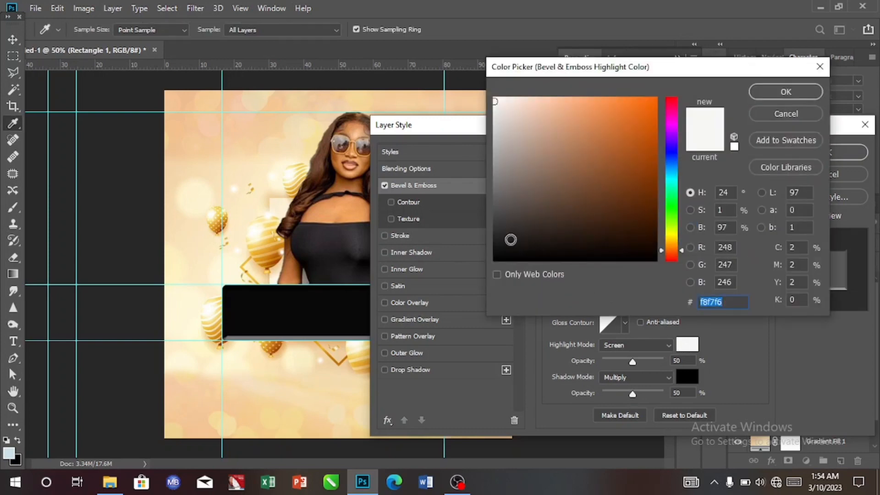
{"action": "left_click", "coordinate": [506, 222]}
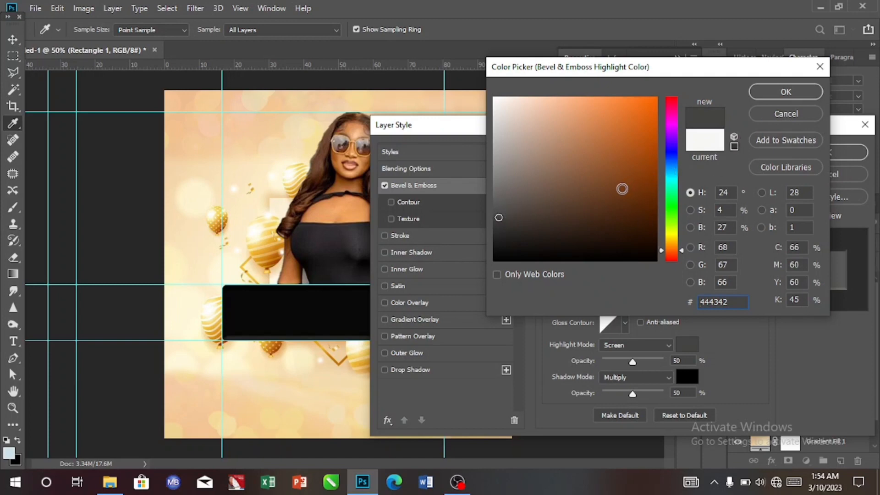
{"action": "left_click", "coordinate": [504, 233]}
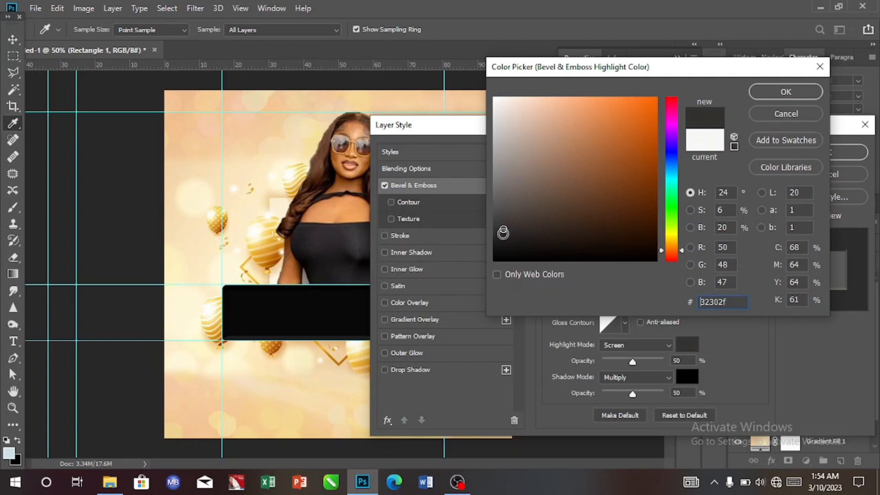
{"action": "left_click", "coordinate": [786, 92]}
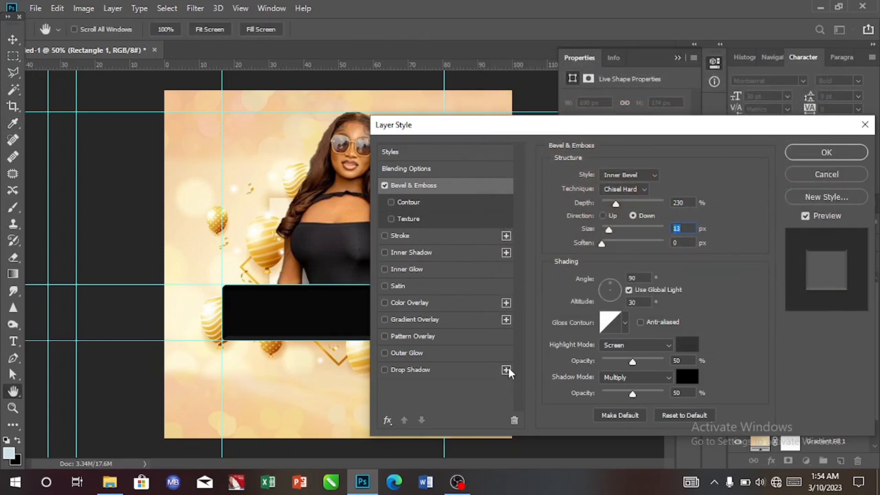
Add a Drop Shadow to the rectangle with 93% opacity, 12 px distance, 8% spread and 8 px size
{"action": "left_click", "coordinate": [427, 370]}
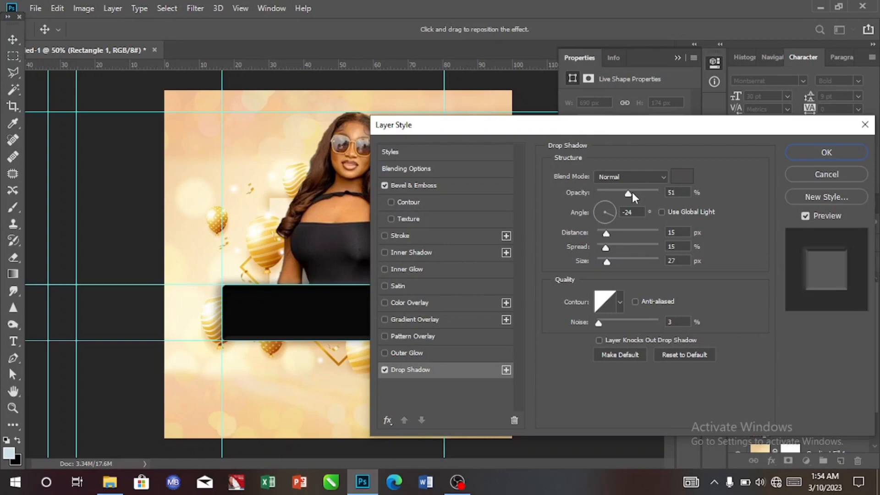
{"action": "left_click_drag", "start_coordinate": [628, 194], "coordinate": [655, 194]}
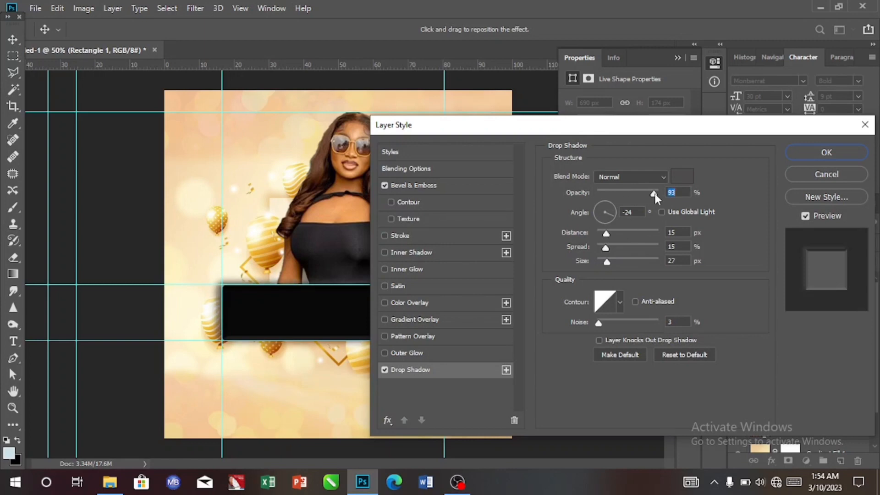
{"action": "left_click_drag", "start_coordinate": [606, 228], "coordinate": [605, 229]}
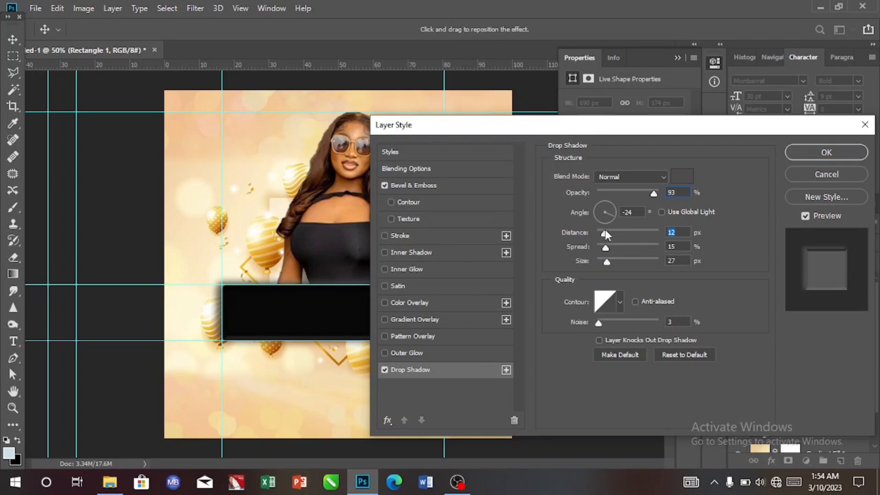
{"action": "left_click_drag", "start_coordinate": [606, 263], "coordinate": [602, 247]}
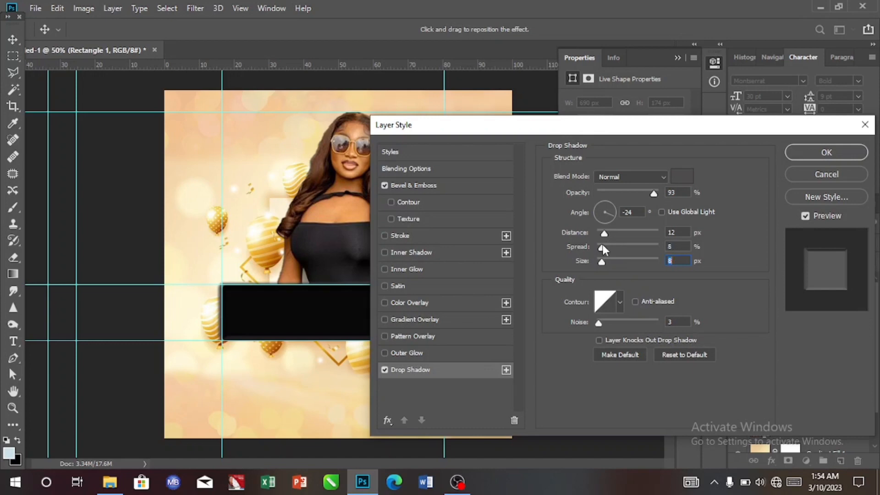
Set the drop shadow's angle to -40° and its colour to near-black 100f0f, and apply the rectangle's layer style
{"action": "left_click", "coordinate": [612, 218]}
{"action": "left_click", "coordinate": [678, 178]}
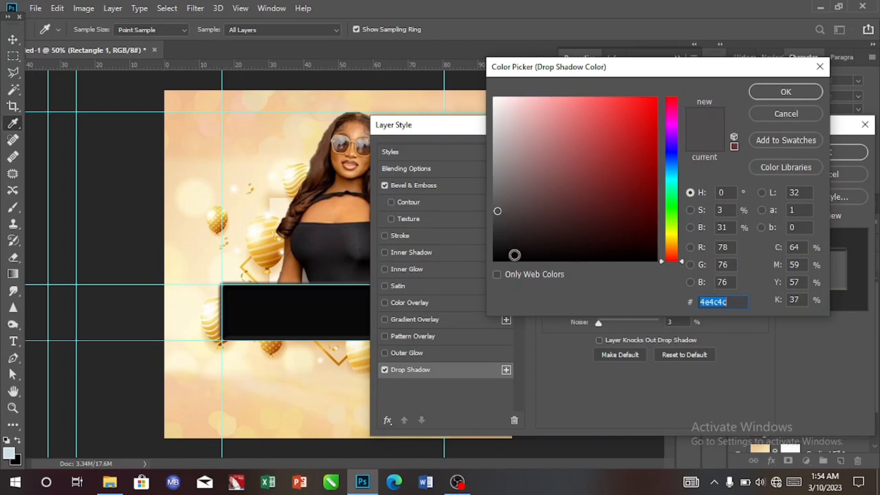
{"action": "left_click", "coordinate": [499, 250]}
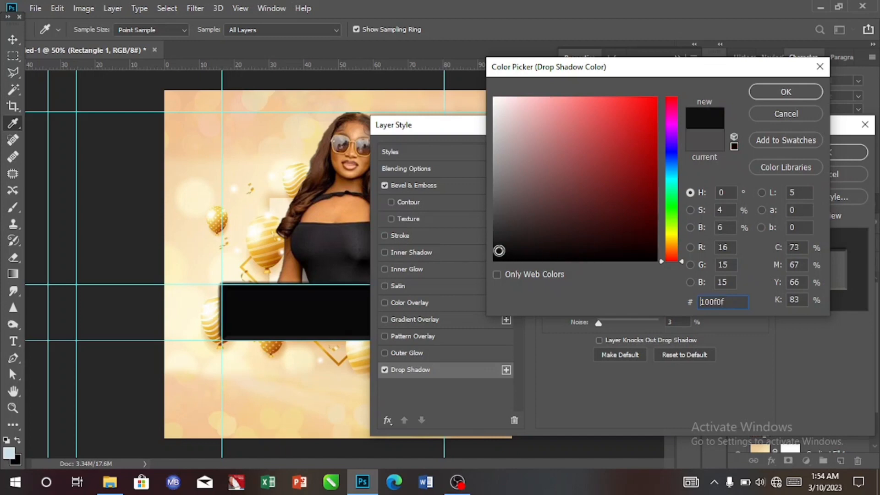
{"action": "left_click", "coordinate": [778, 92]}
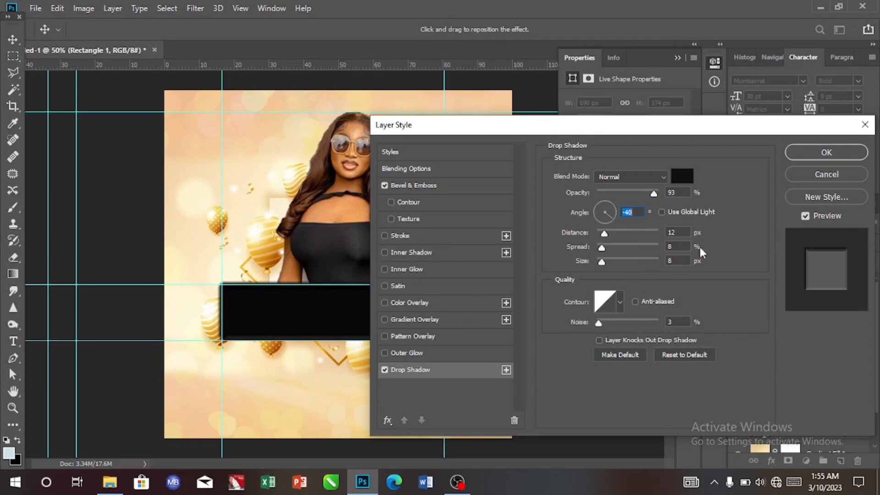
{"action": "left_click", "coordinate": [851, 154]}
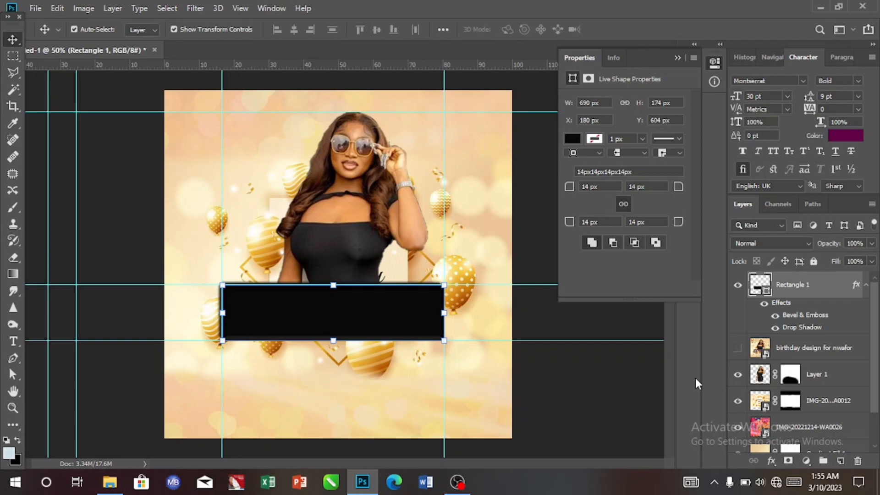
Place the Pngtree champagne and confetti image from the Documents folder over the whole canvas, directly above the balloon layer IMG-20230309-WA0012
{"action": "scroll", "coordinate": [876, 391], "scroll_direction": "down", "scroll_amount": 1}
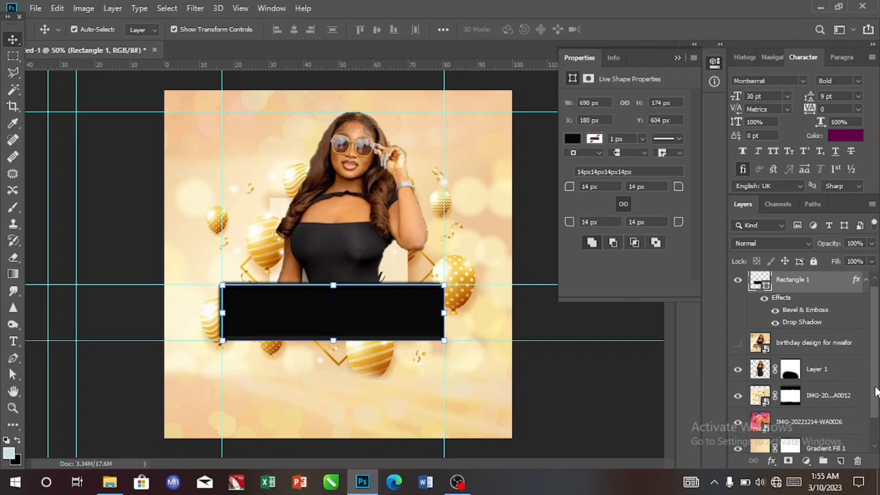
{"action": "left_click_drag", "start_coordinate": [876, 390], "coordinate": [878, 415]}
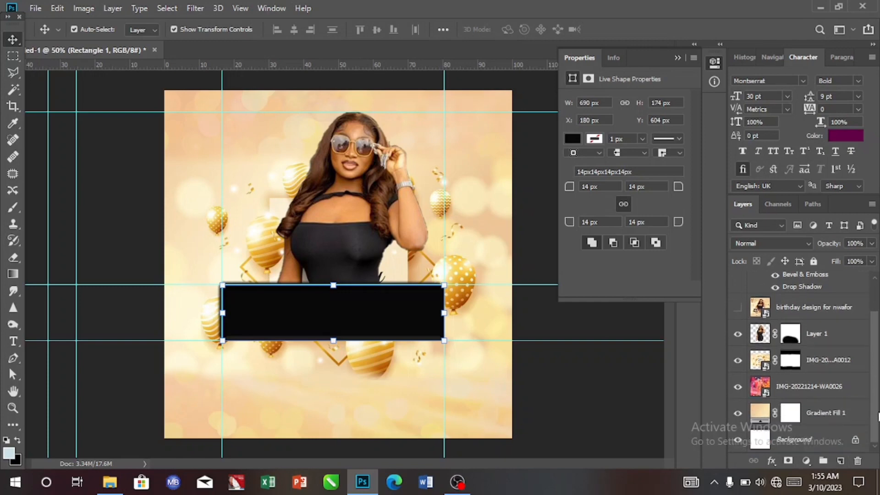
{"action": "left_click", "coordinate": [813, 390]}
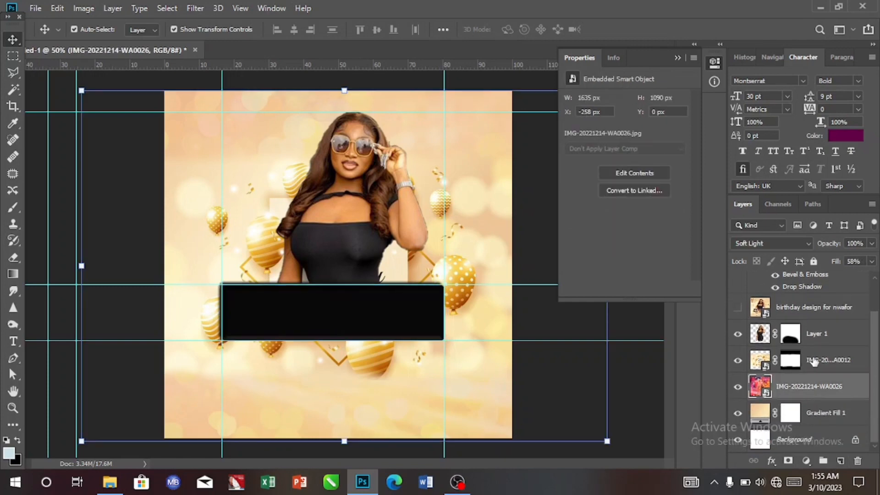
{"action": "left_click", "coordinate": [814, 361]}
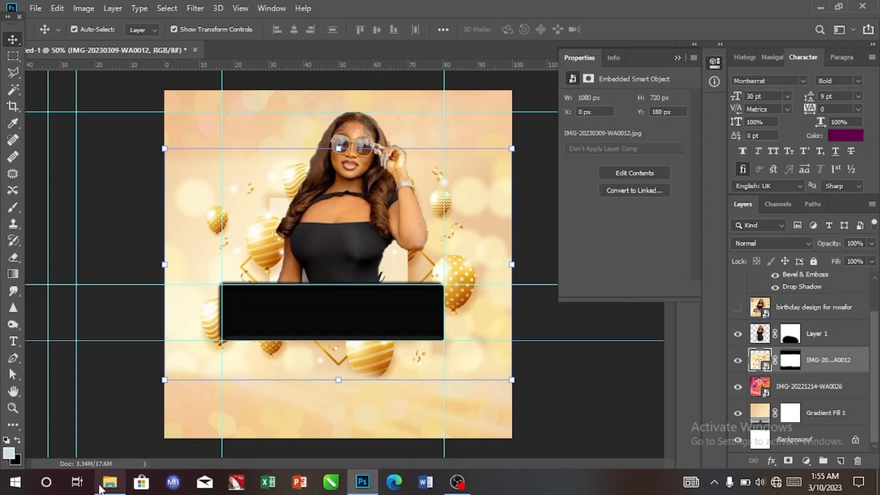
{"action": "left_click", "coordinate": [105, 487]}
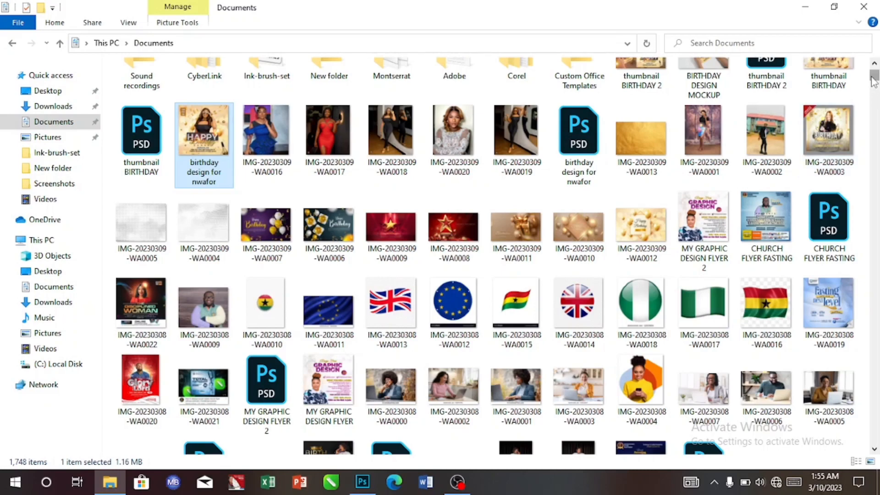
{"action": "left_click_drag", "start_coordinate": [874, 83], "coordinate": [871, 321]}
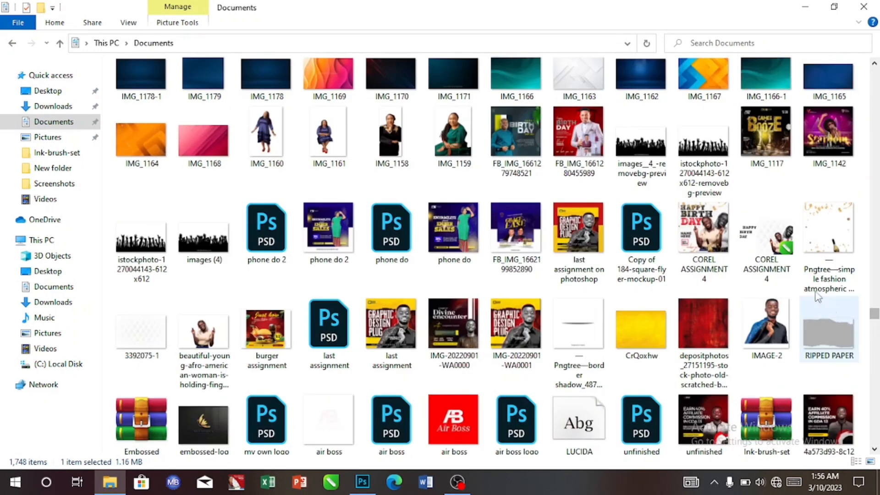
{"action": "left_click", "coordinate": [838, 220]}
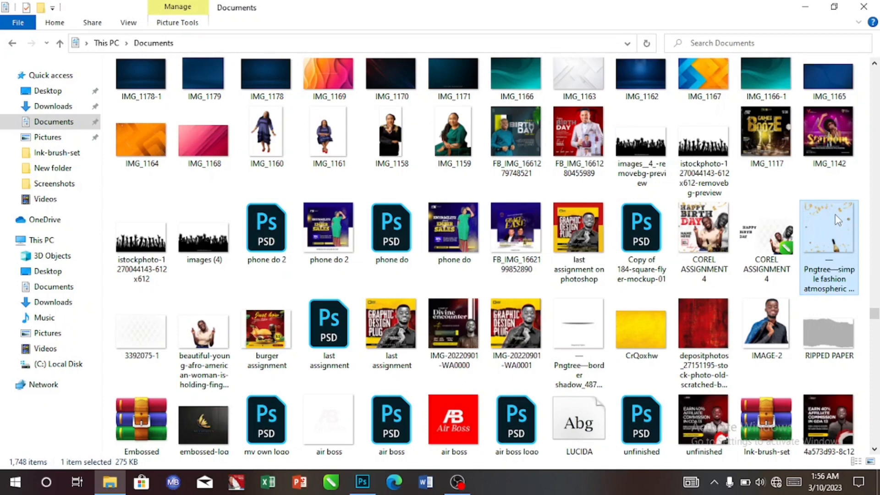
{"action": "scroll", "coordinate": [354, 460], "scroll_direction": "down", "scroll_amount": 1}
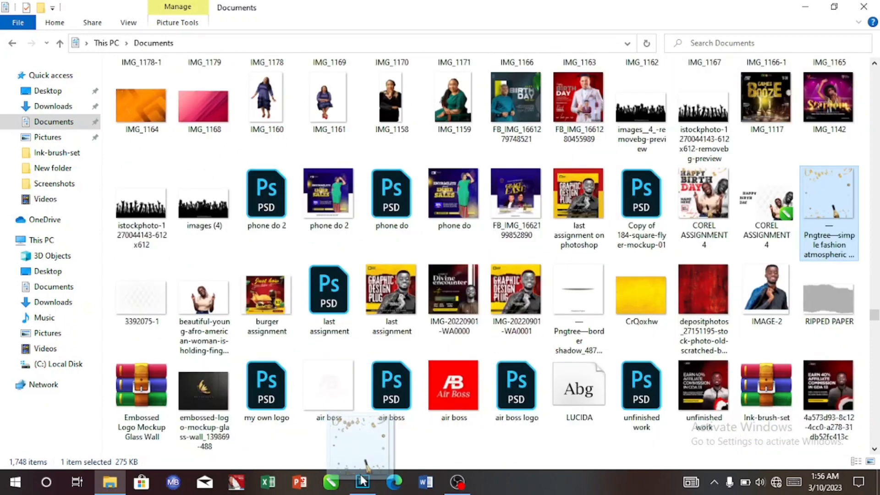
{"action": "left_click", "coordinate": [362, 482]}
{"action": "left_click_drag", "start_coordinate": [363, 465], "coordinate": [362, 424]}
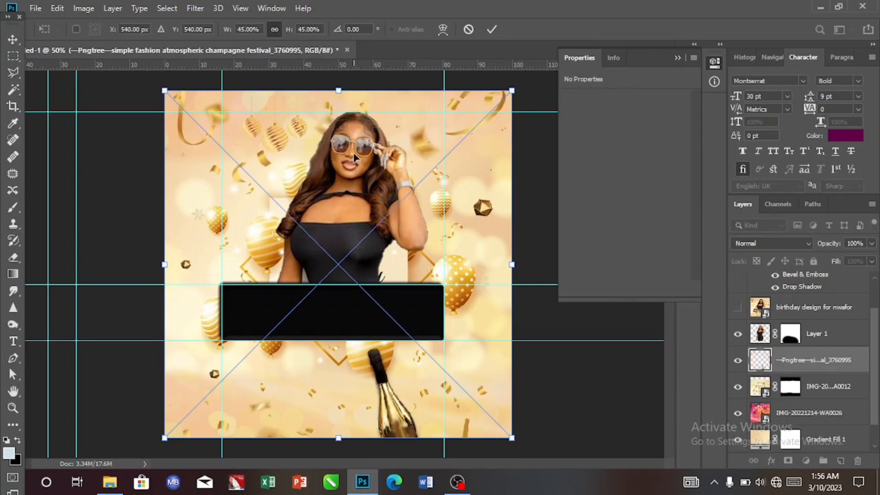
{"action": "key", "text": "Return"}
{"action": "left_click", "coordinate": [739, 364]}
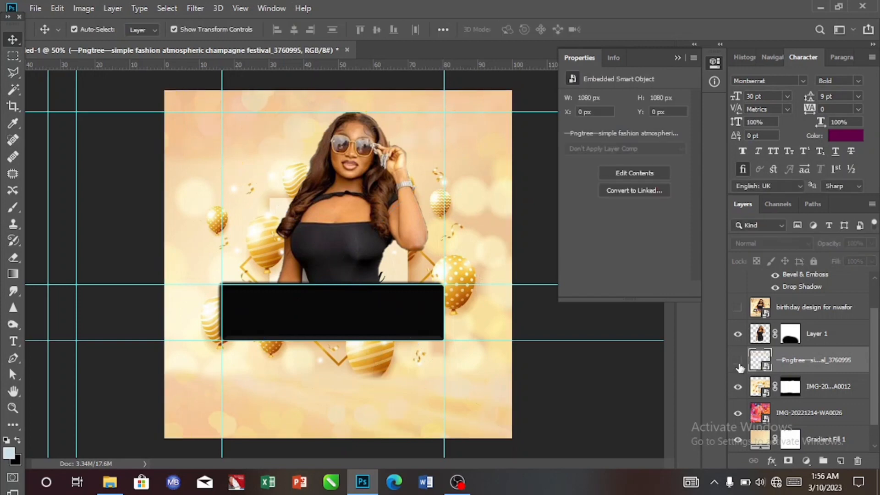
{"action": "left_click", "coordinate": [739, 364]}
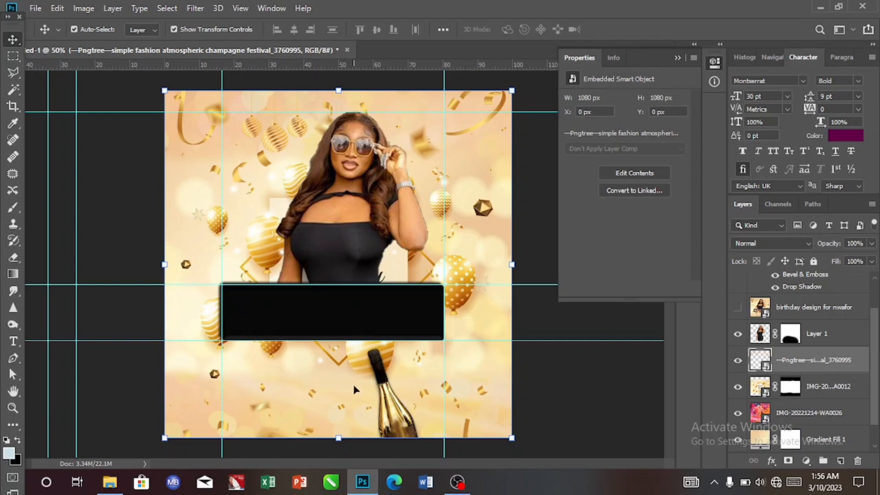
Rasterize the Pngtree confetti layer and delete its champagne bottle using a Polygonal Lasso selection, leaving nothing selected
{"action": "right_click", "coordinate": [850, 361]}
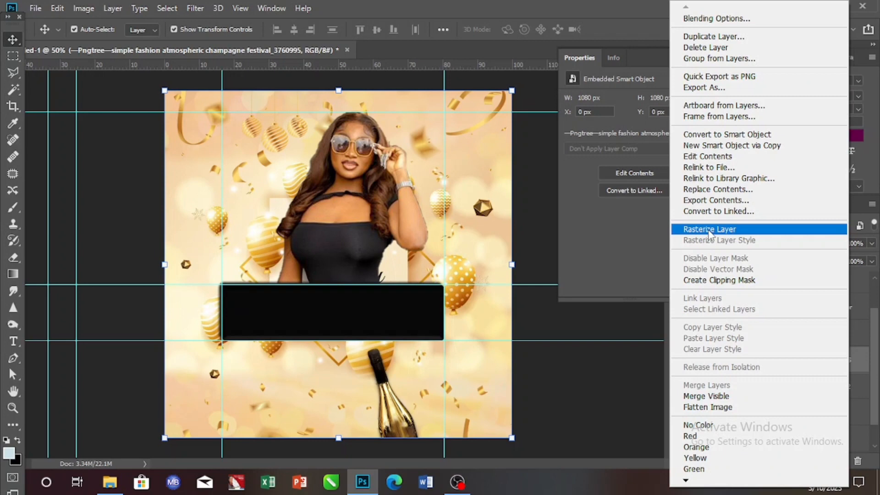
{"action": "left_click", "coordinate": [710, 234]}
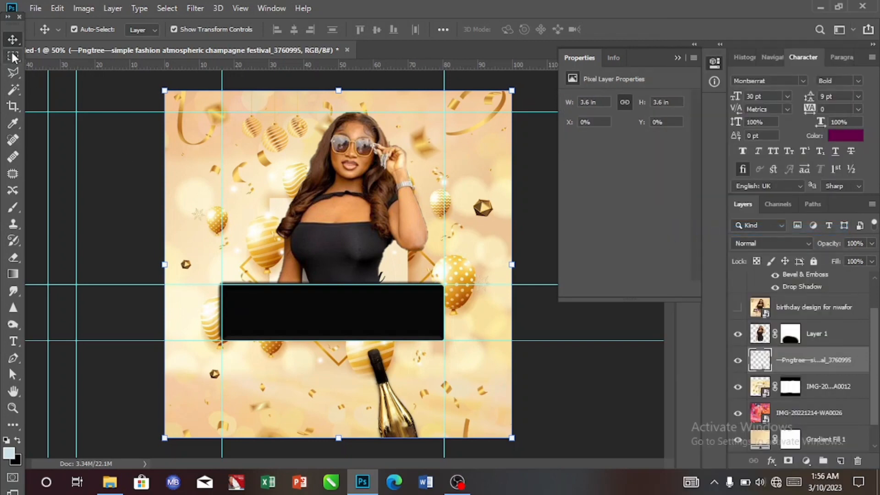
{"action": "left_click", "coordinate": [10, 72]}
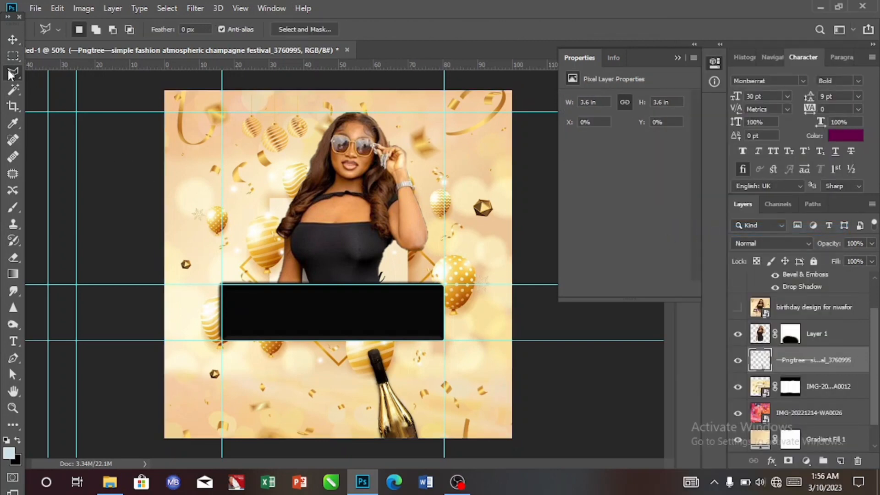
{"action": "right_click", "coordinate": [10, 74]}
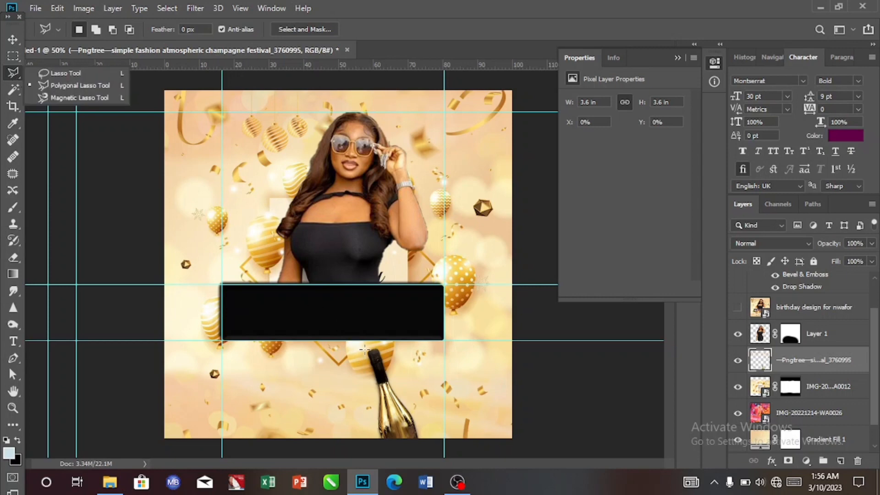
{"action": "left_click", "coordinate": [369, 347]}
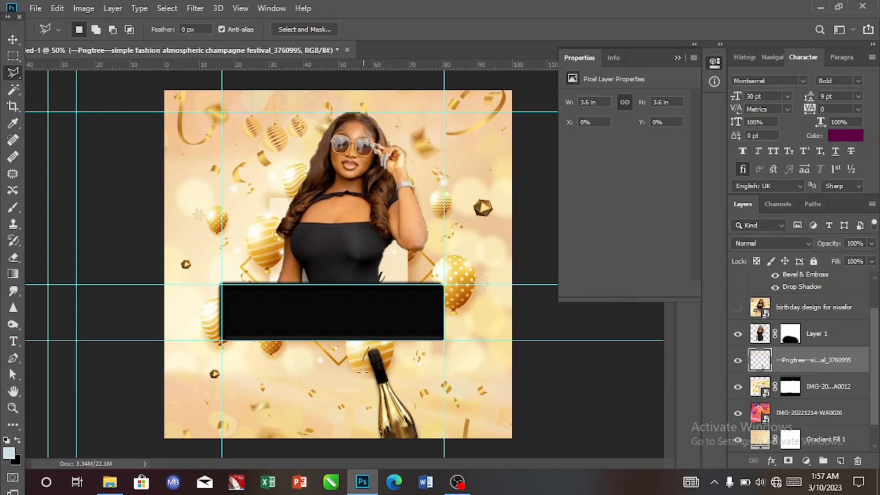
{"action": "left_click", "coordinate": [366, 443]}
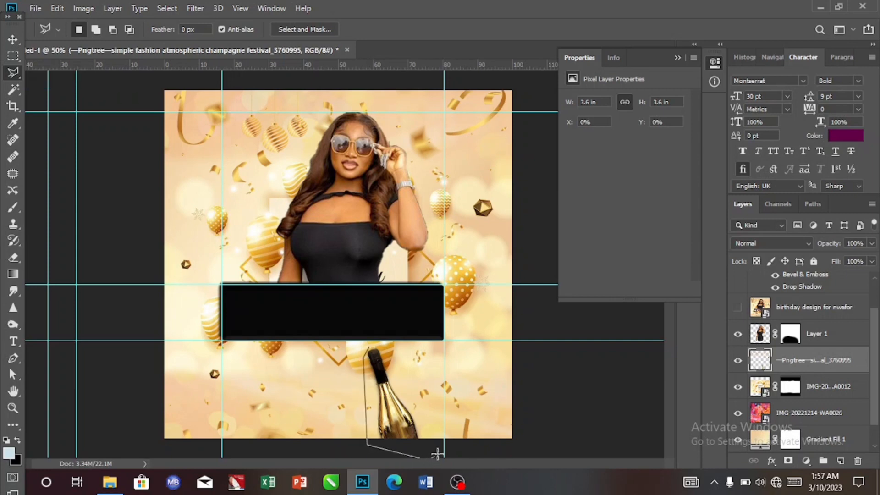
{"action": "left_click", "coordinate": [444, 439]}
{"action": "left_click", "coordinate": [401, 362]}
{"action": "left_click", "coordinate": [372, 348]}
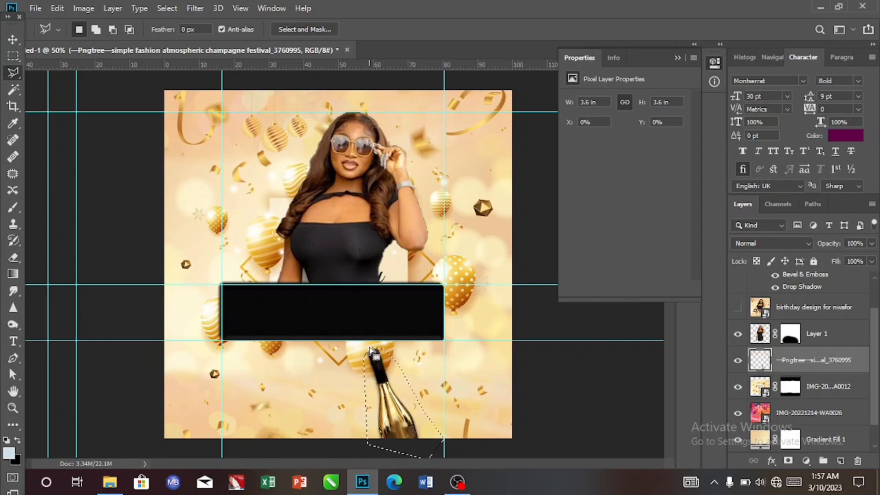
{"action": "key", "text": "Delete"}
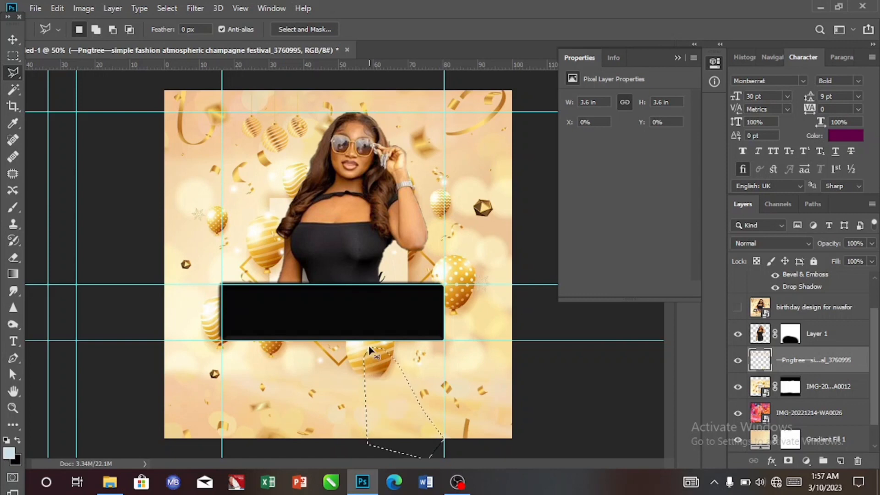
{"action": "key", "text": "ctrl+d"}
{"action": "left_click", "coordinate": [13, 40]}
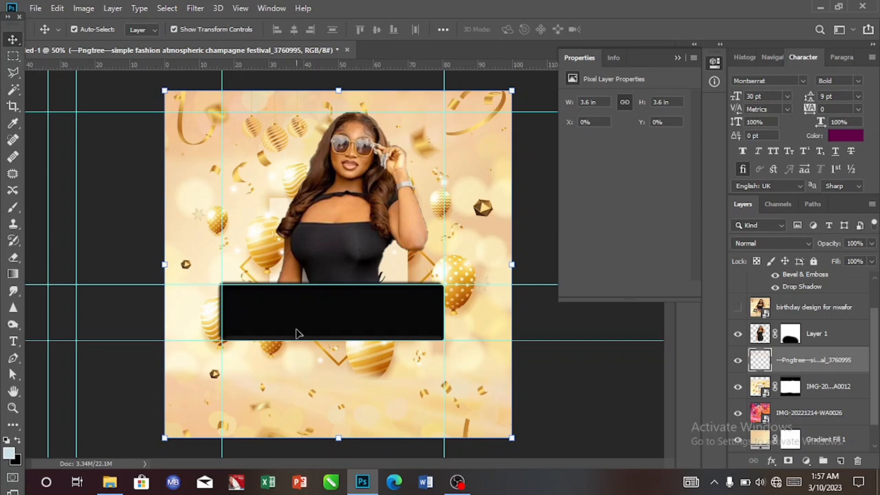
Add the text HAPPY just below the black banner, on a new layer above Rectangle 1
{"action": "left_click", "coordinate": [305, 326]}
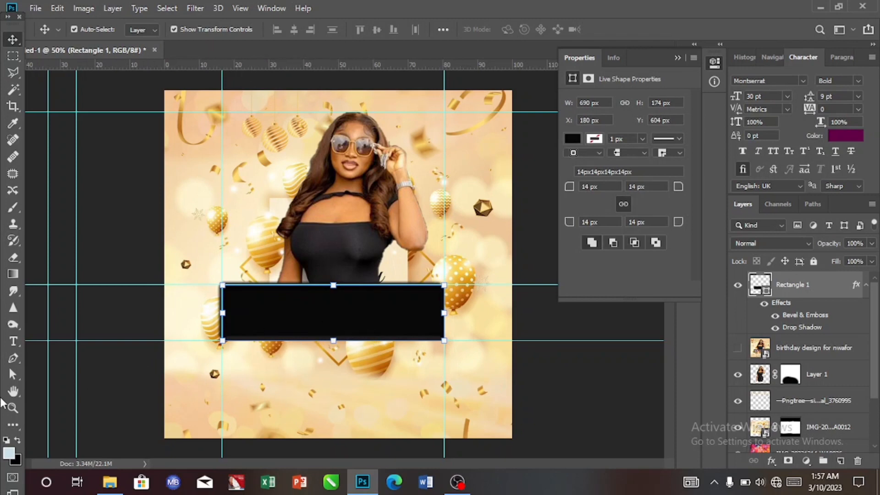
{"action": "left_click", "coordinate": [13, 343]}
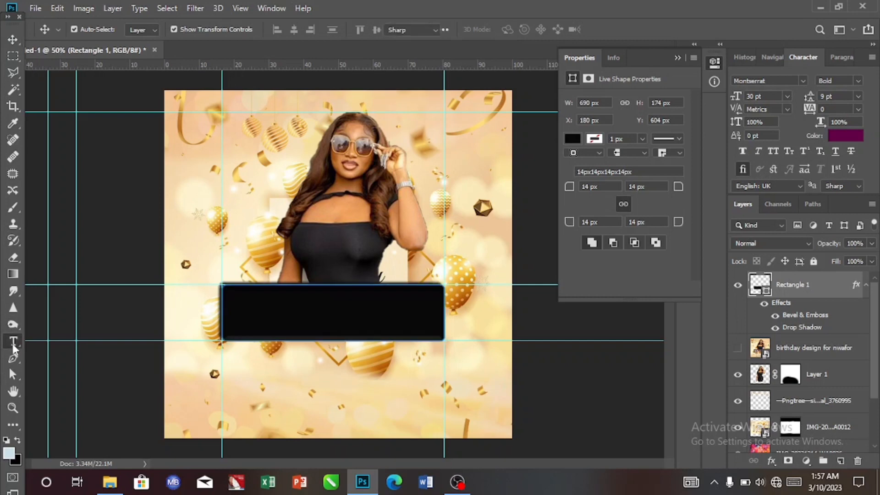
{"action": "left_click", "coordinate": [248, 375]}
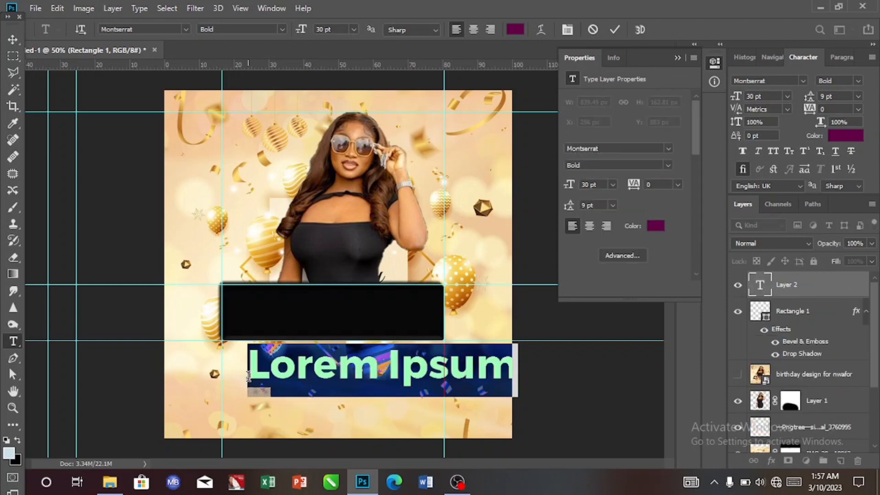
{"action": "key", "text": "BackSpace"}
{"action": "type", "text": "HA"}
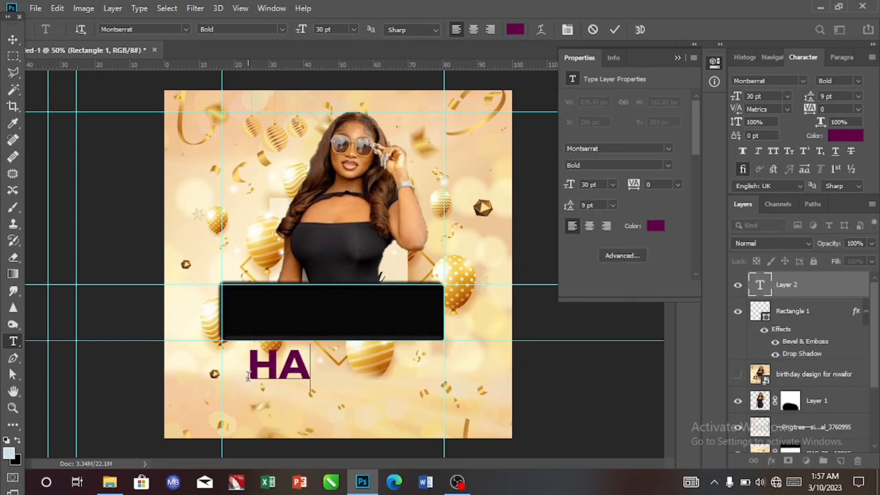
{"action": "type", "text": "PP"}
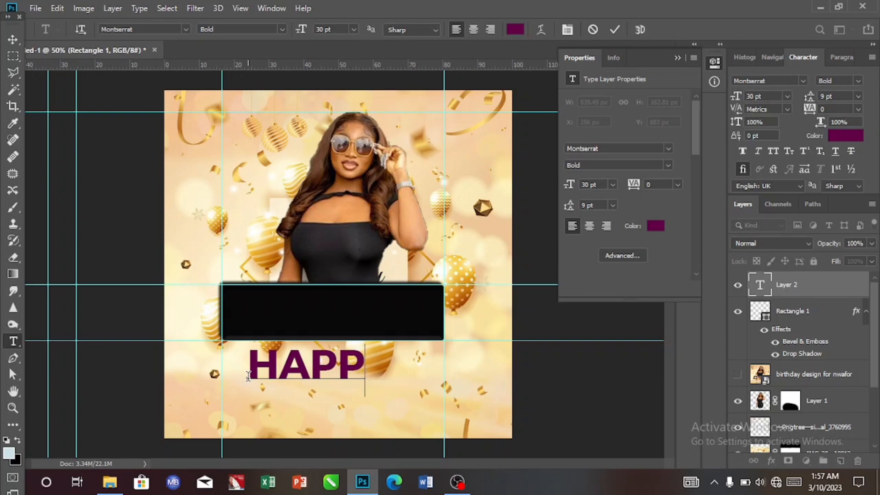
{"action": "type", "text": "Y"}
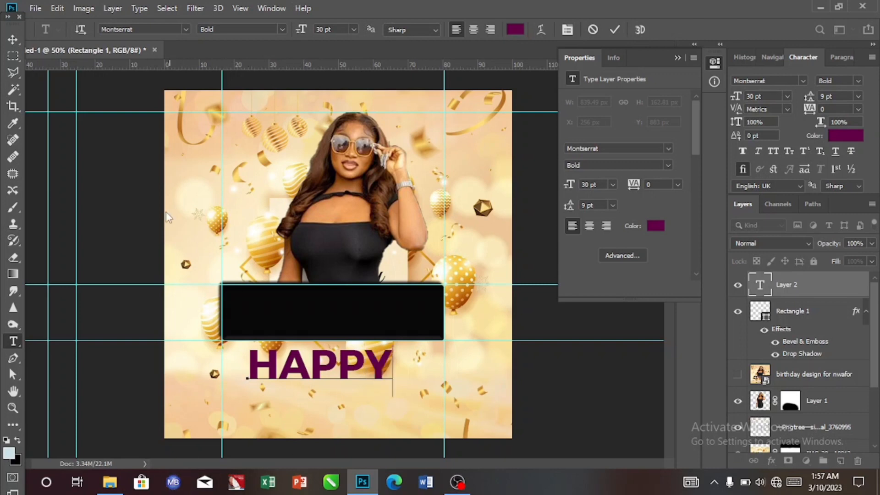
{"action": "left_click", "coordinate": [14, 39]}
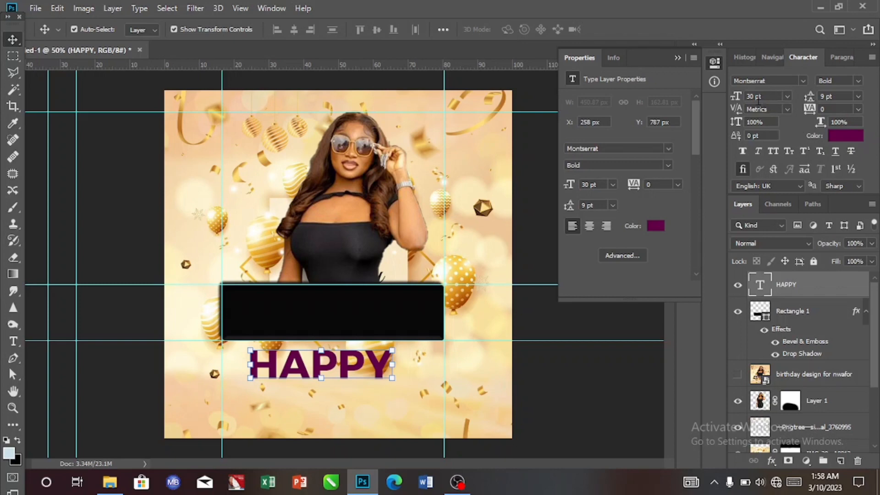
Set the HAPPY text's font size to 45 pt and its tracking to -10
{"action": "left_click", "coordinate": [757, 97]}
{"action": "key", "text": "BackSpace"}
{"action": "key", "text": "BackSpace"}
{"action": "type", "text": "45"}
{"action": "left_click", "coordinate": [857, 109]}
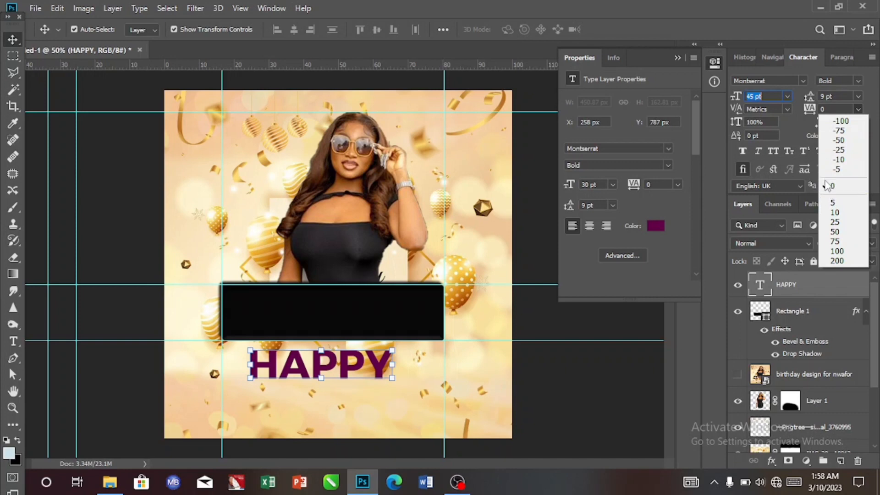
{"action": "left_click", "coordinate": [831, 160]}
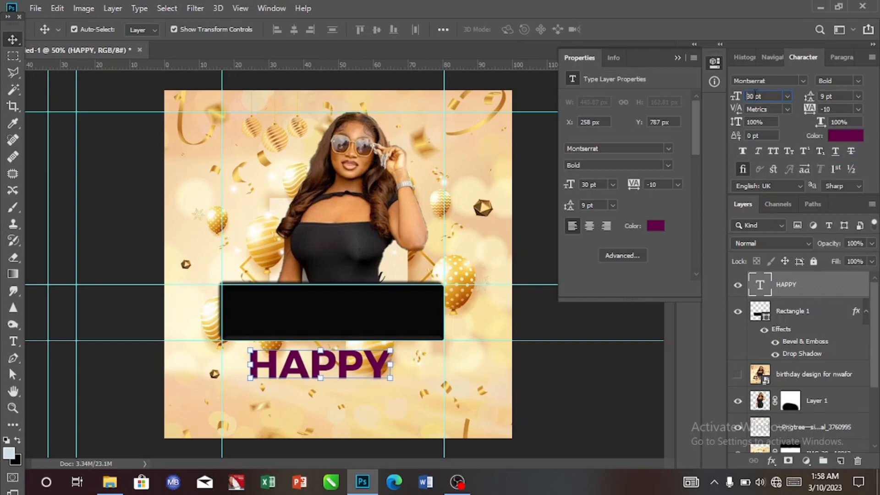
{"action": "key", "text": "BackSpace"}
{"action": "key", "text": "BackSpace"}
{"action": "type", "text": "45"}
{"action": "key", "text": "Return"}
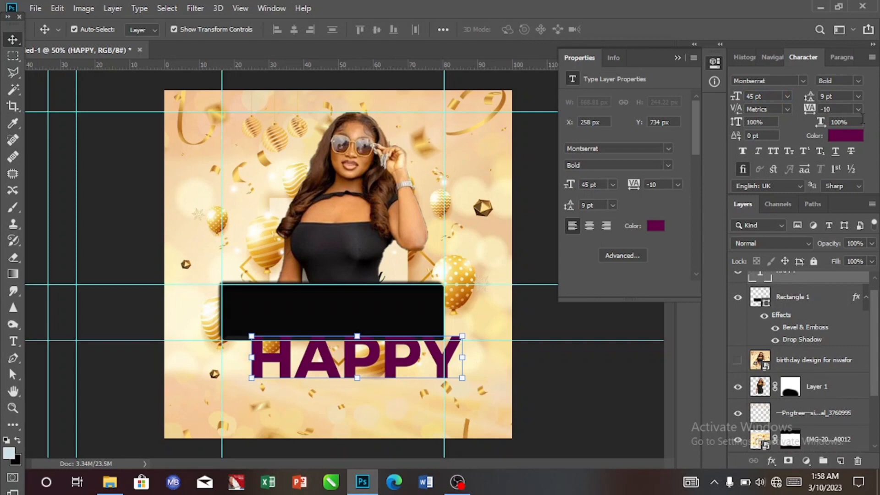
Change the HAPPY text's colour to near-white fdfcfc
{"action": "left_click", "coordinate": [839, 137]}
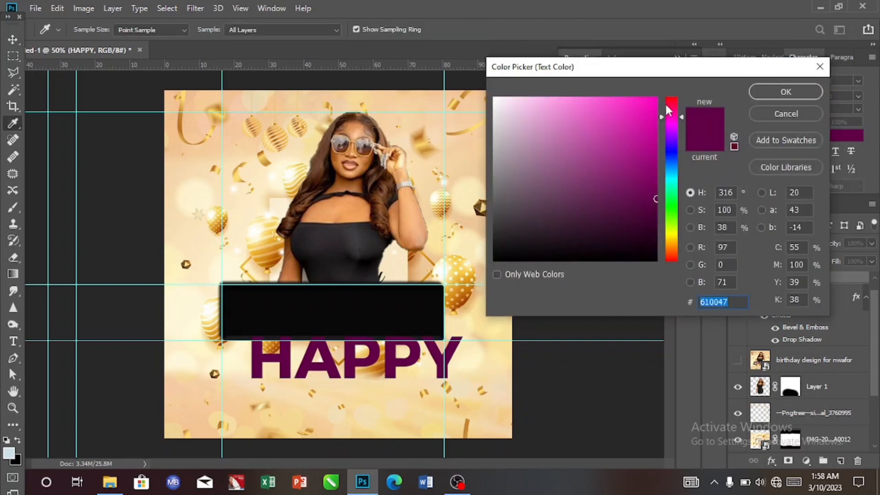
{"action": "left_click_drag", "start_coordinate": [667, 109], "coordinate": [669, 103]}
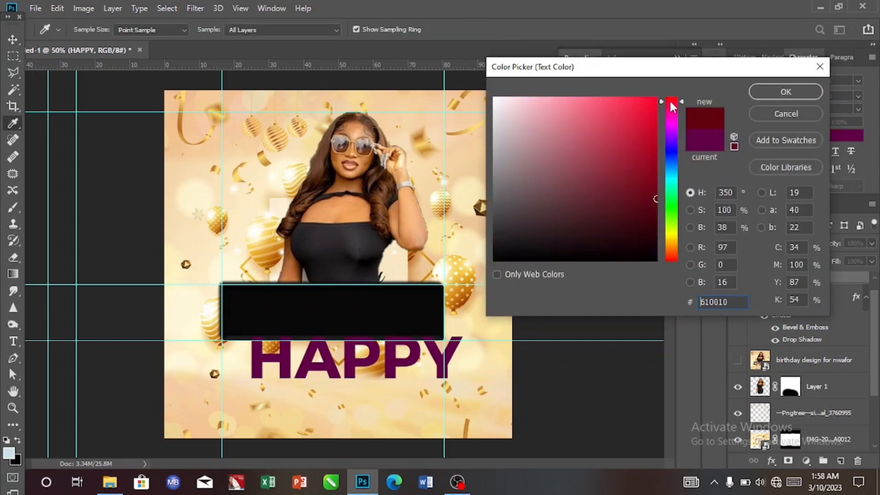
{"action": "left_click", "coordinate": [494, 99]}
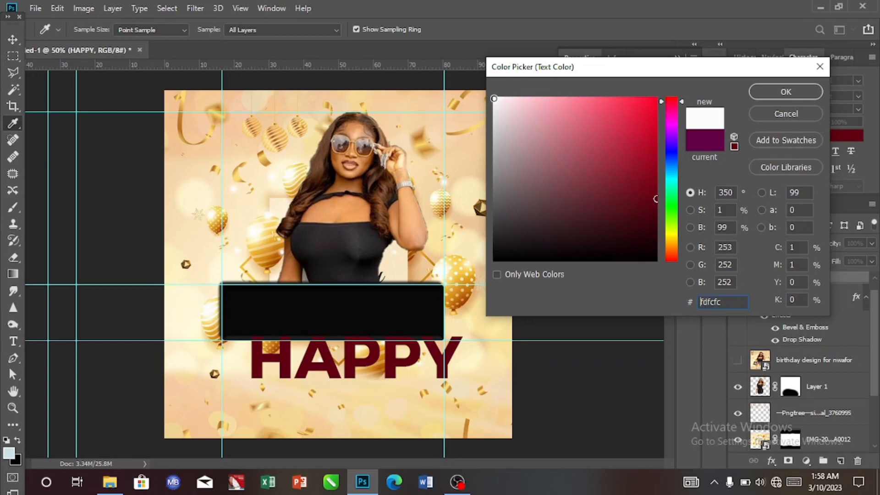
{"action": "left_click", "coordinate": [785, 92]}
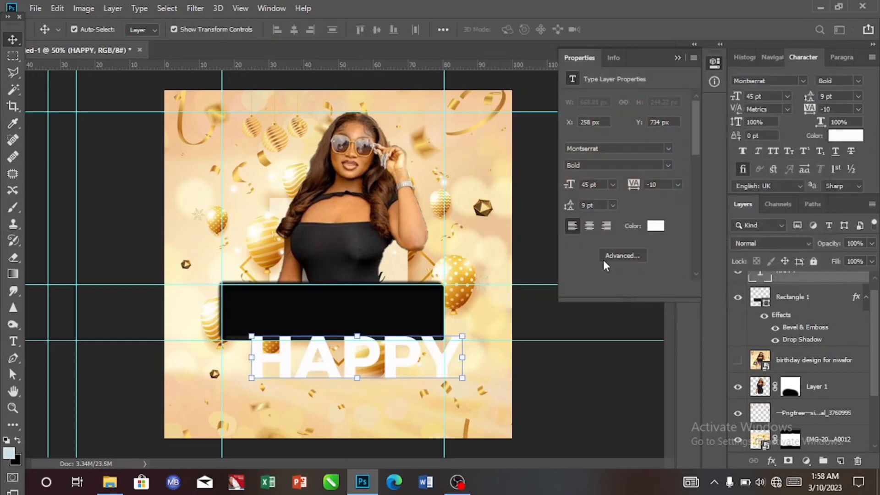
Move the HAPPY text onto the black banner, centred on Rectangle 1 and nudged up 2 px
{"action": "left_click_drag", "start_coordinate": [390, 351], "coordinate": [372, 316]}
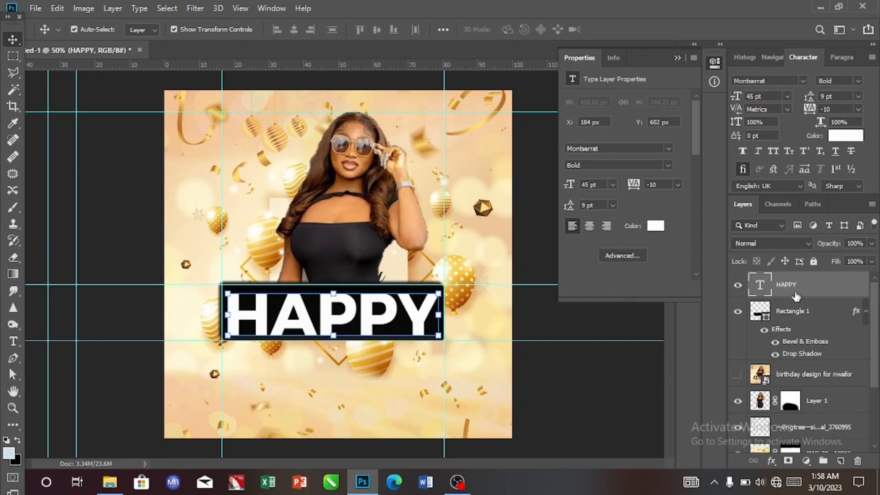
{"action": "left_click", "coordinate": [790, 321]}
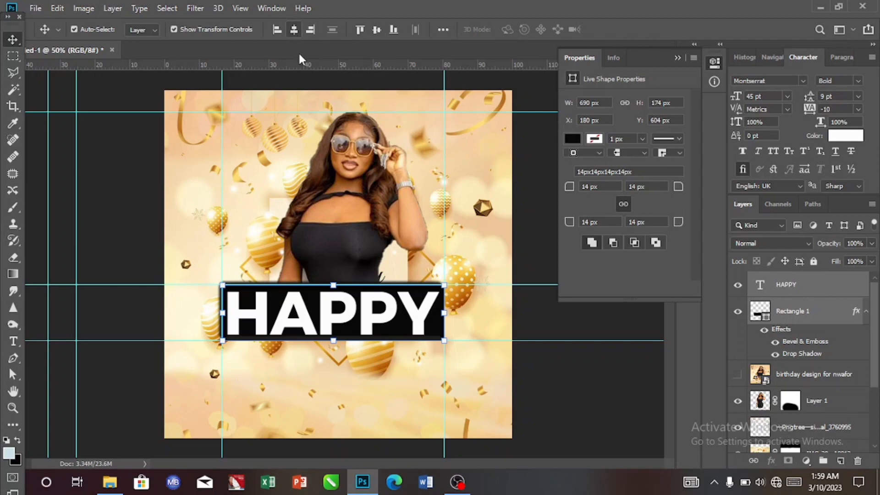
{"action": "left_click", "coordinate": [787, 288]}
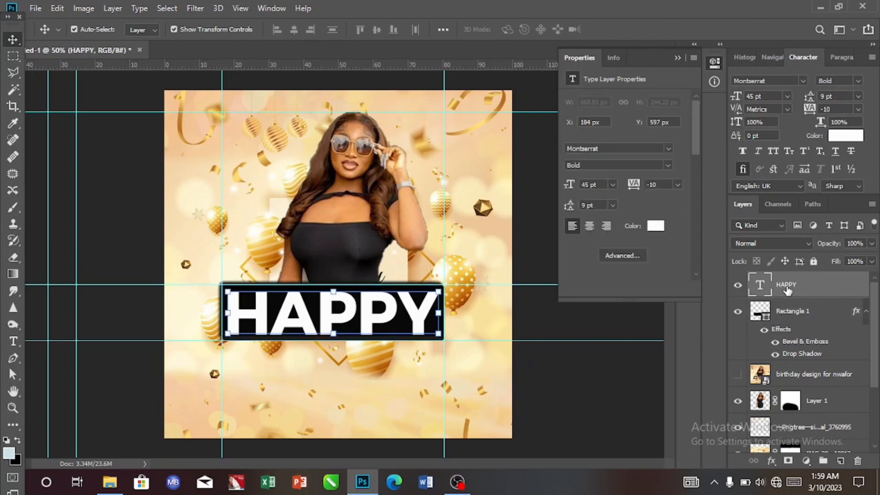
{"action": "key", "text": "Up"}
{"action": "key", "text": "Up"}
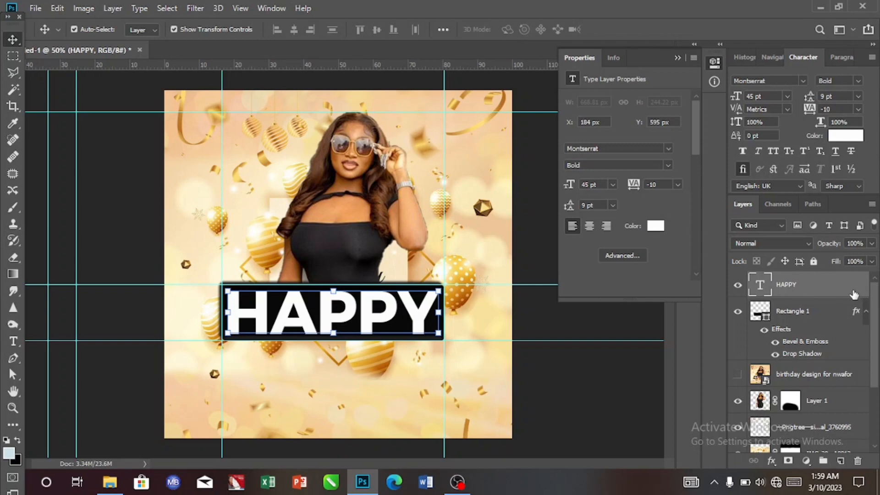
Add a Chisel Hard inner bevel to the HAPPY layer with depth 272%, size 95 px and soften 0 px
{"action": "scroll", "coordinate": [853, 294], "scroll_direction": "down", "scroll_amount": 1}
{"action": "scroll", "coordinate": [852, 294], "scroll_direction": "up", "scroll_amount": 1}
{"action": "double_click", "coordinate": [839, 293]}
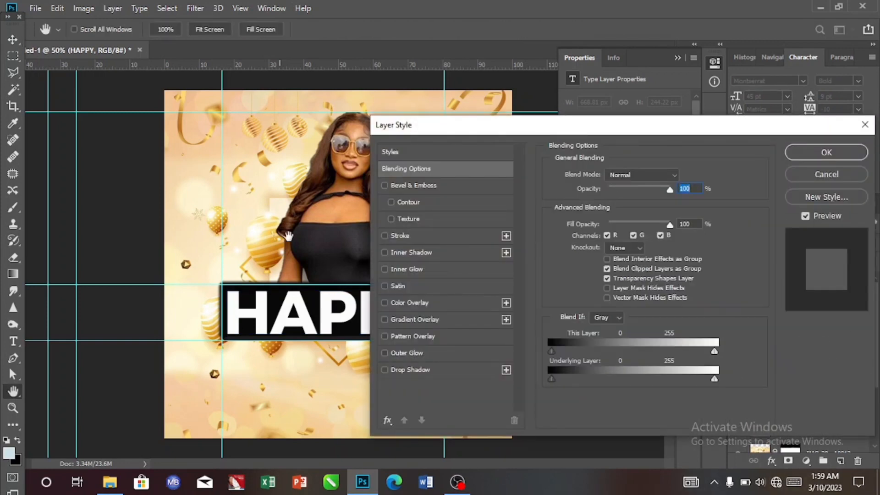
{"action": "left_click", "coordinate": [405, 188]}
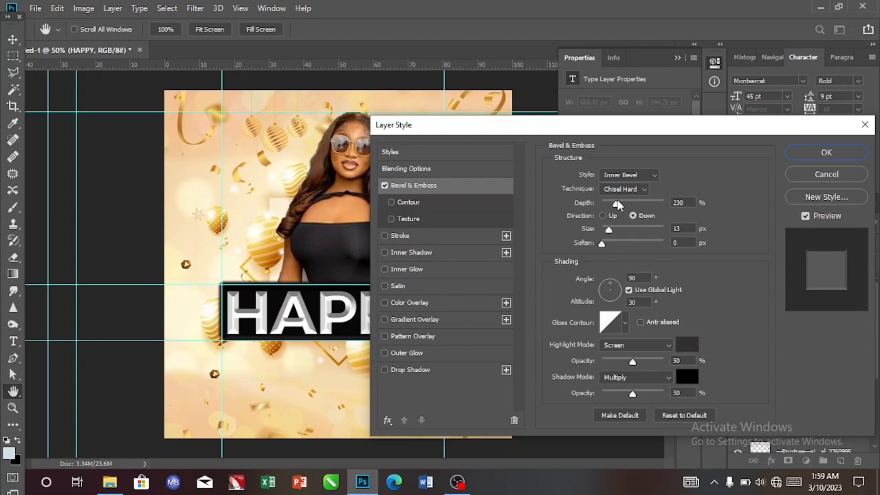
{"action": "left_click_drag", "start_coordinate": [617, 200], "coordinate": [620, 202]}
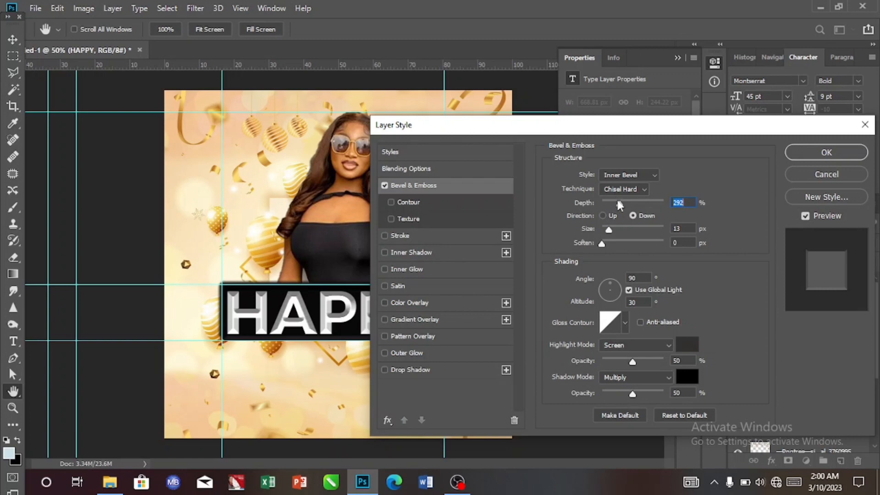
{"action": "left_click_drag", "start_coordinate": [617, 202], "coordinate": [620, 202]}
{"action": "left_click_drag", "start_coordinate": [619, 202], "coordinate": [620, 201]}
{"action": "left_click_drag", "start_coordinate": [609, 230], "coordinate": [629, 232]}
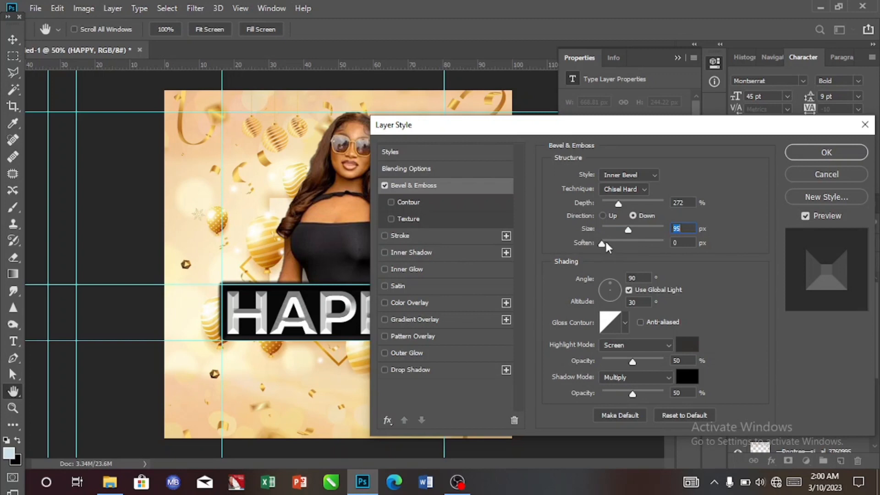
{"action": "mouse_move", "coordinate": [601, 244]}
{"action": "left_mouse_down"}
{"action": "mouse_move", "coordinate": [639, 248]}
{"action": "mouse_move", "coordinate": [590, 245]}
{"action": "left_mouse_up"}
Set the bevel's highlight colour to the white sampled from the HAPPY letters
{"action": "left_click", "coordinate": [683, 344]}
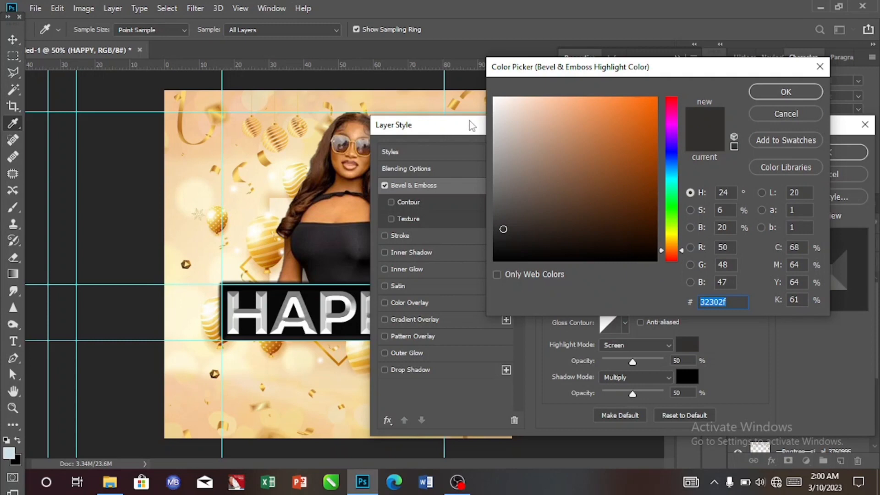
{"action": "left_click", "coordinate": [325, 304]}
{"action": "left_click", "coordinate": [765, 90]}
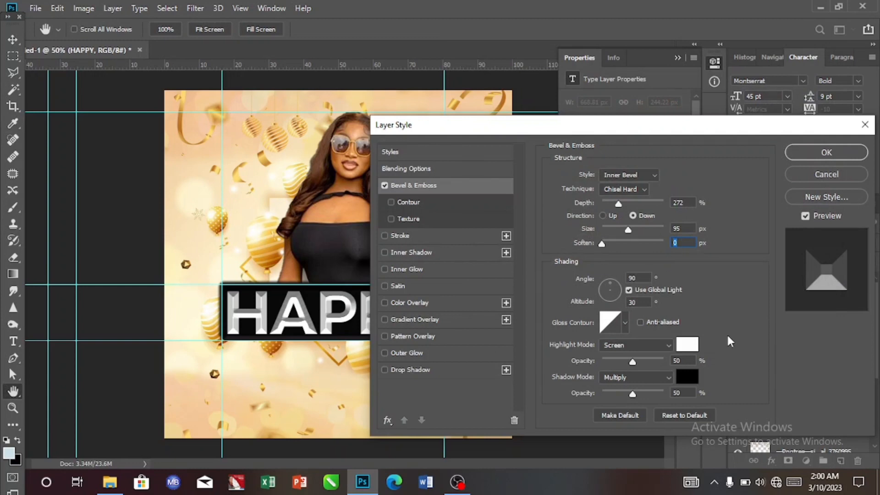
Add a drop shadow at an angle of -32° to the HAPPY text and apply its layer style
{"action": "left_click", "coordinate": [403, 371]}
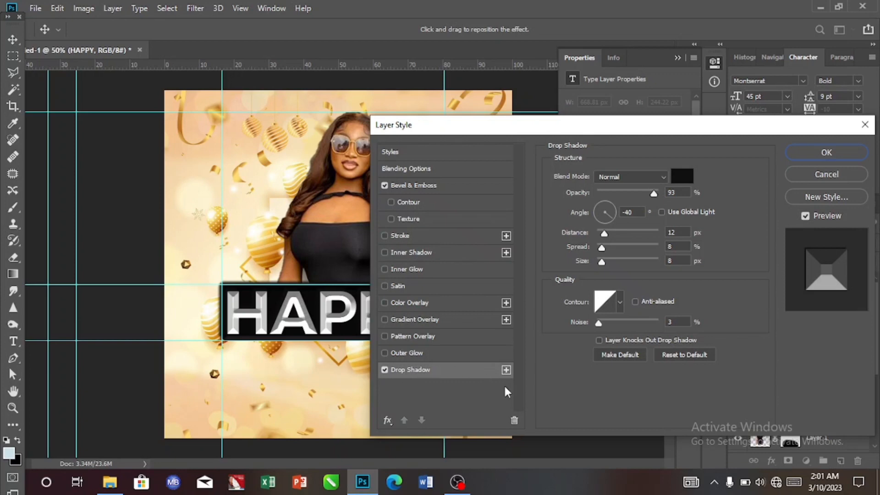
{"action": "left_click", "coordinate": [632, 213]}
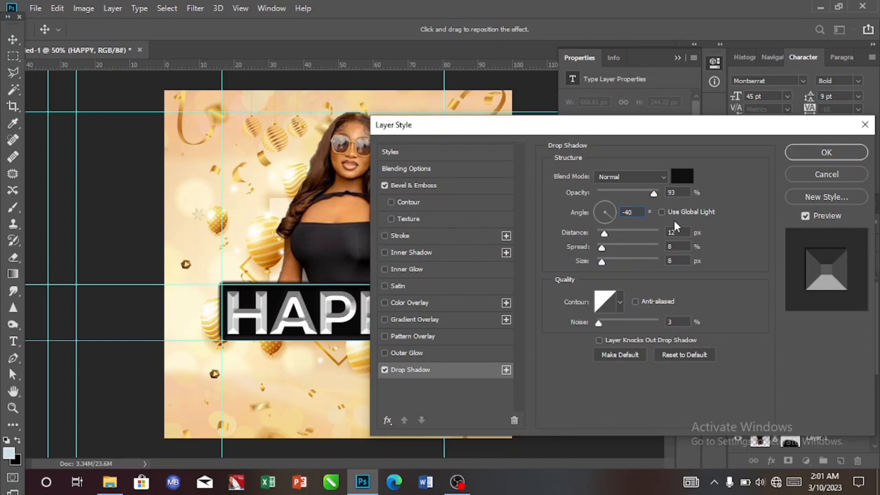
{"action": "type", "text": "-32"}
{"action": "left_click", "coordinate": [603, 232]}
{"action": "left_click", "coordinate": [803, 152]}
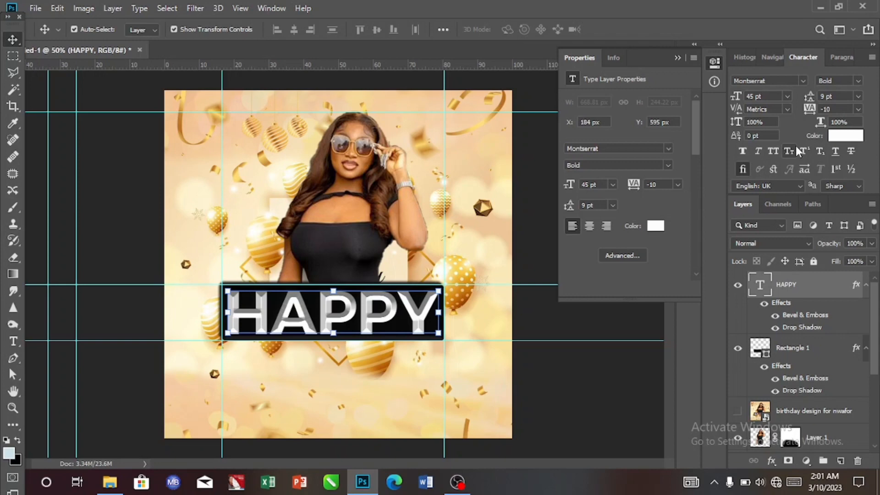
Add the text Birthday just below the black banner, on a new layer above HAPPY
{"action": "left_click", "coordinate": [10, 343]}
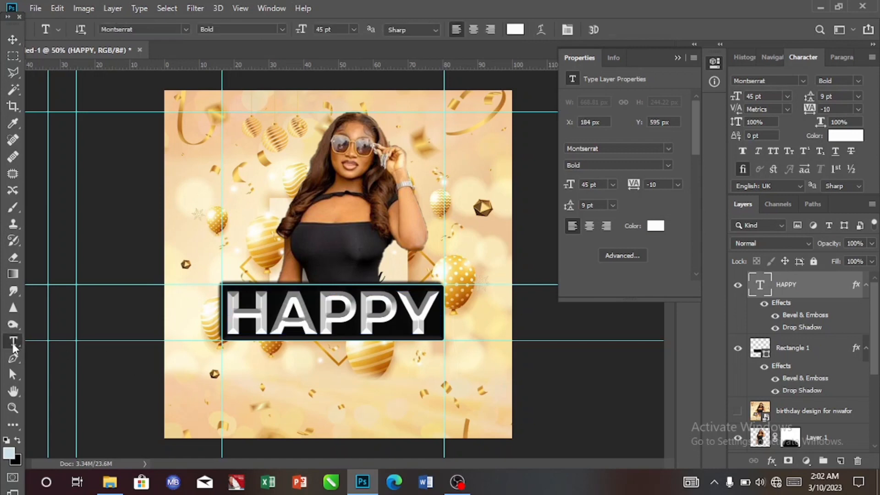
{"action": "left_click", "coordinate": [256, 378]}
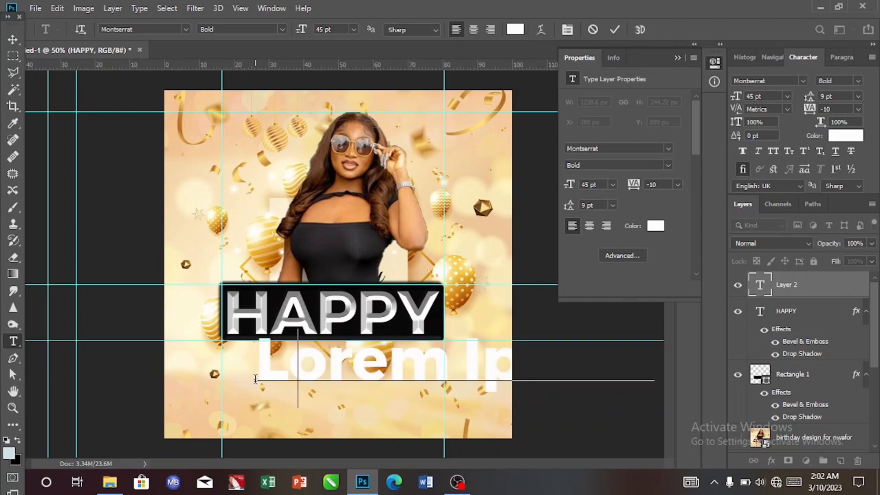
{"action": "type", "text": "B"}
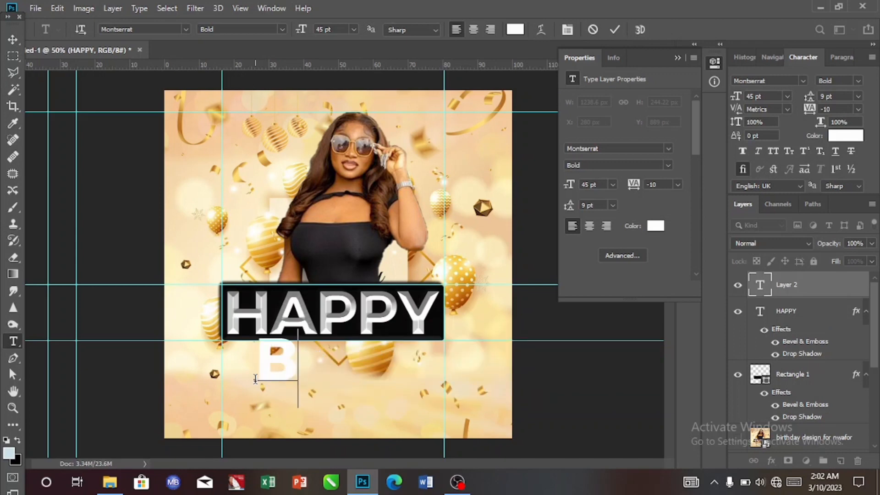
{"action": "type", "text": "irt"}
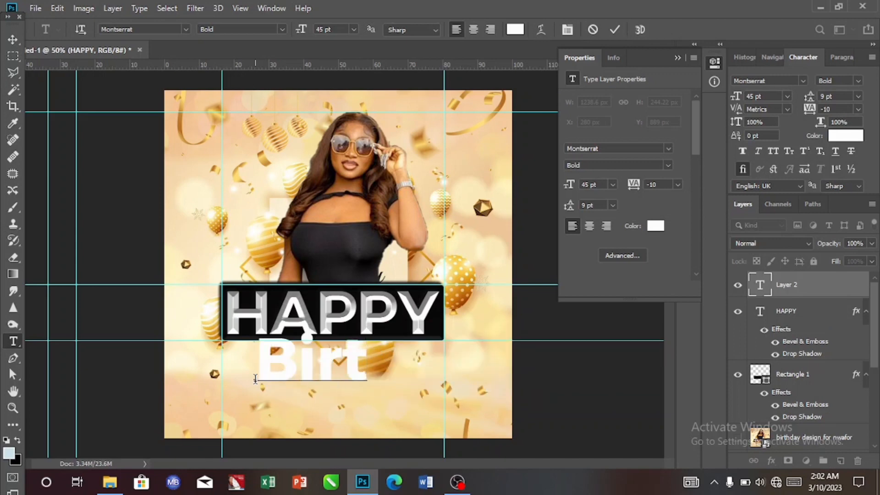
{"action": "type", "text": "hday"}
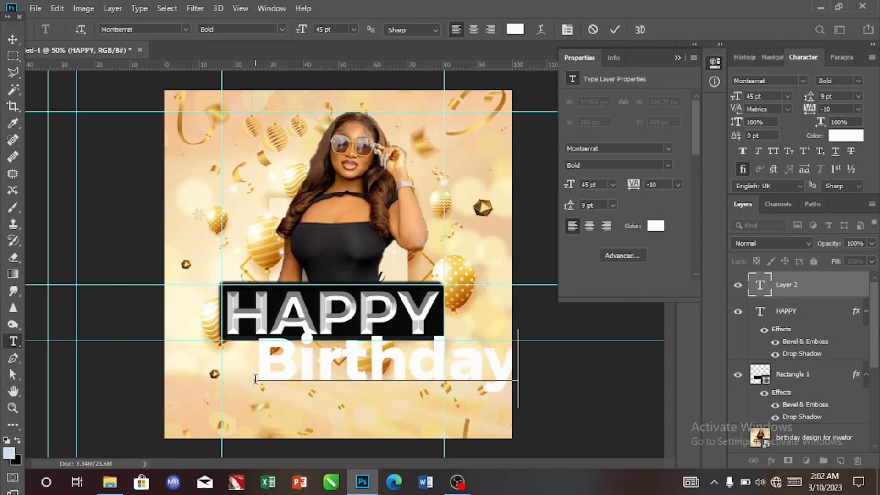
{"action": "left_click", "coordinate": [12, 39]}
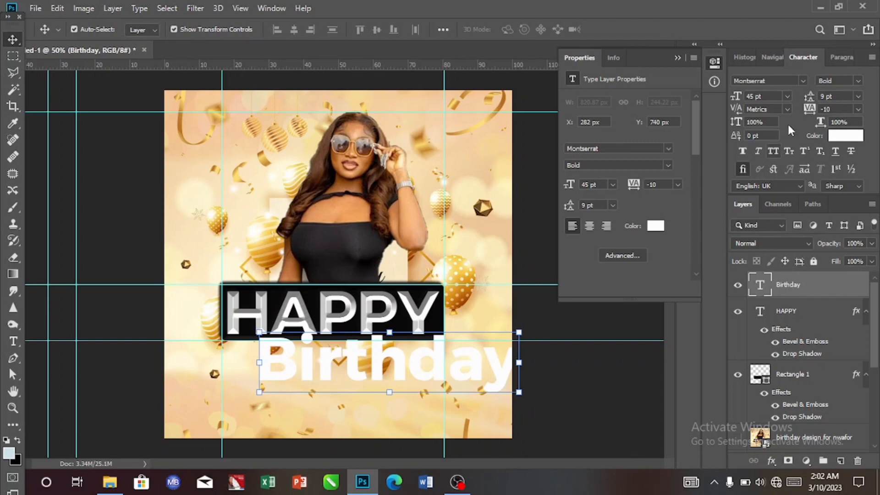
Change the Birthday text's font to Great Vibes and its size to 40 pt
{"action": "left_click", "coordinate": [802, 80]}
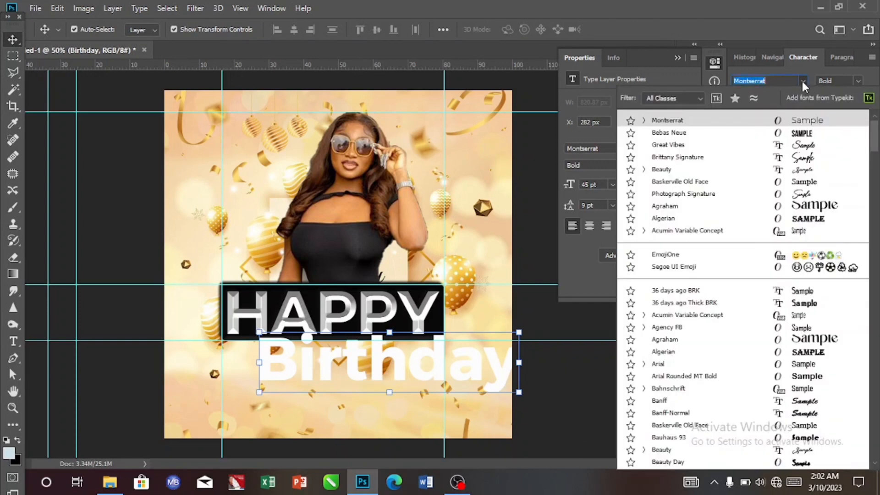
{"action": "left_click", "coordinate": [682, 145]}
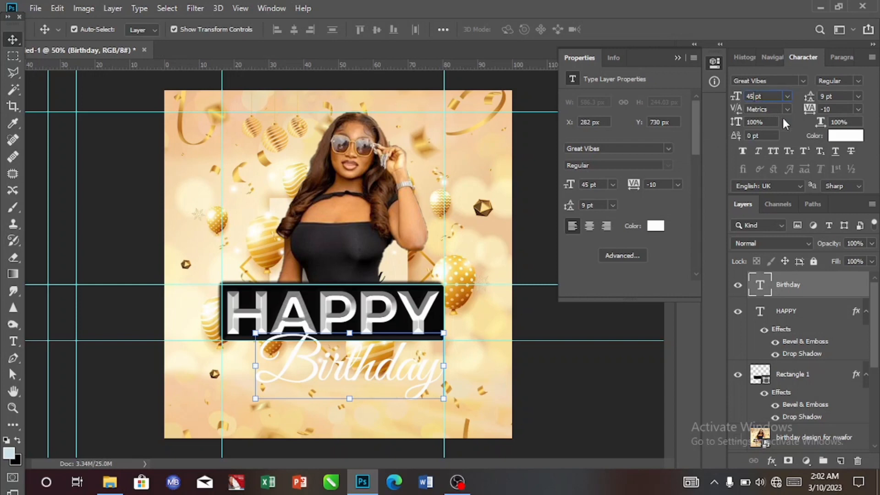
{"action": "key", "text": "BackSpace"}
{"action": "type", "text": "0"}
{"action": "left_click", "coordinate": [459, 362]}
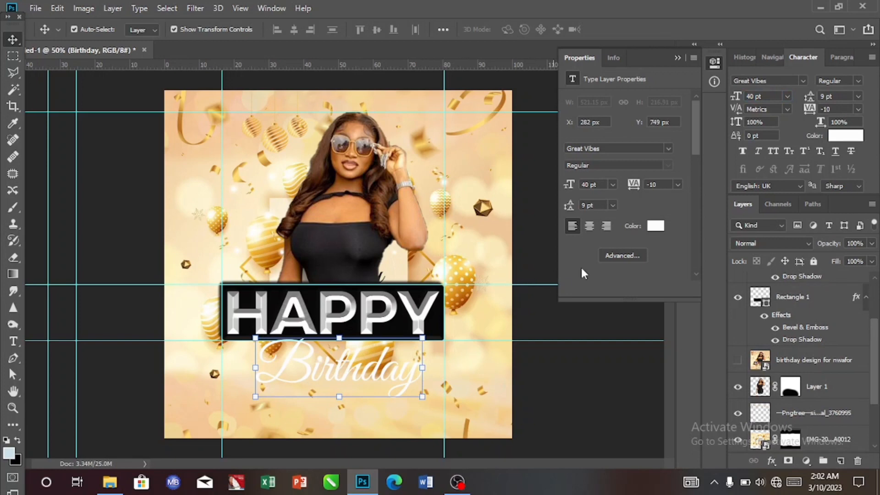
Open the Birthday text's colour for editing
{"action": "left_click", "coordinate": [848, 137]}
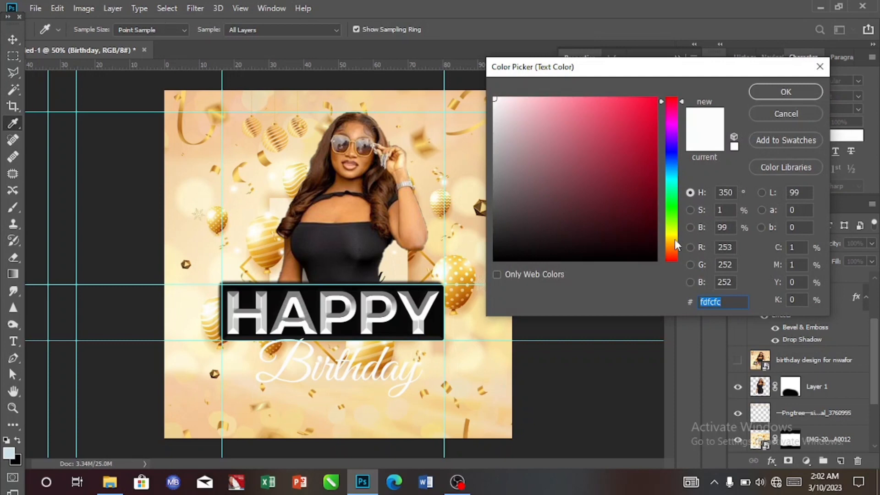
Set the "Birthday" text color to a bright, fully saturated orange
{"action": "left_click_drag", "start_coordinate": [674, 239], "coordinate": [672, 244]}
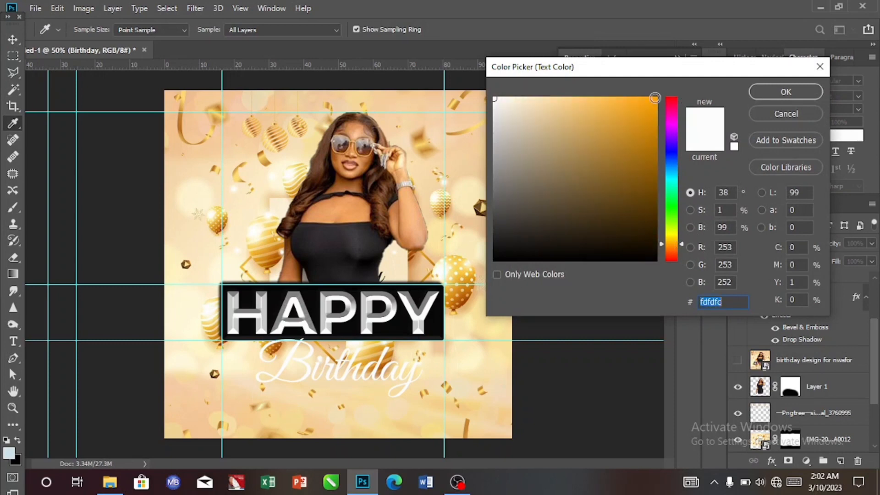
{"action": "left_click", "coordinate": [655, 98]}
{"action": "left_click", "coordinate": [779, 92]}
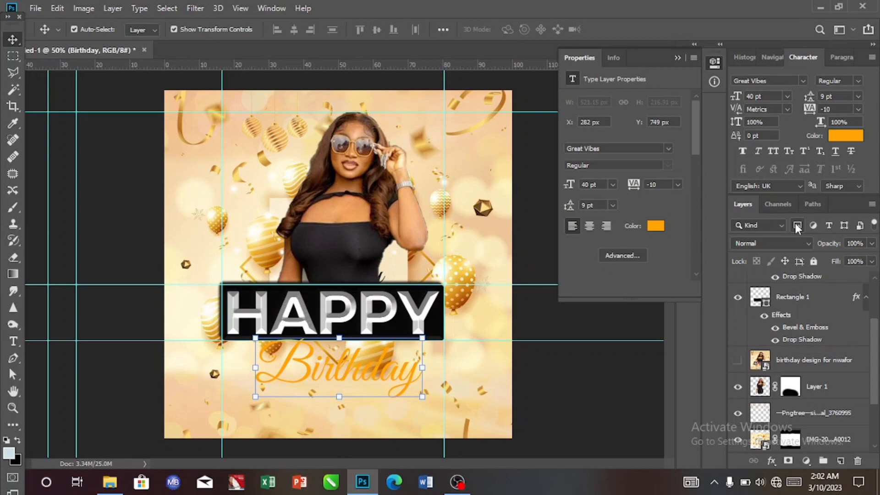
Move the "Birthday" text up and slightly left so it overlaps the lower edge of the black HAPPY banner
{"action": "left_click", "coordinate": [857, 110]}
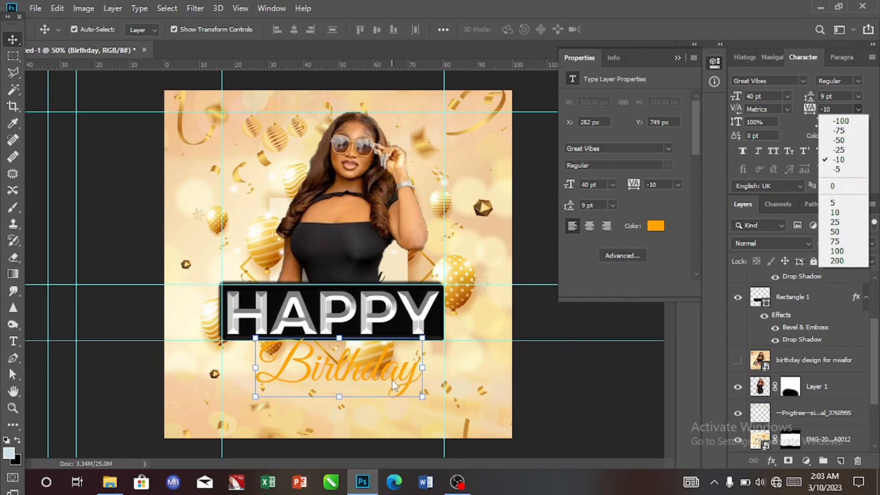
{"action": "left_click", "coordinate": [373, 385]}
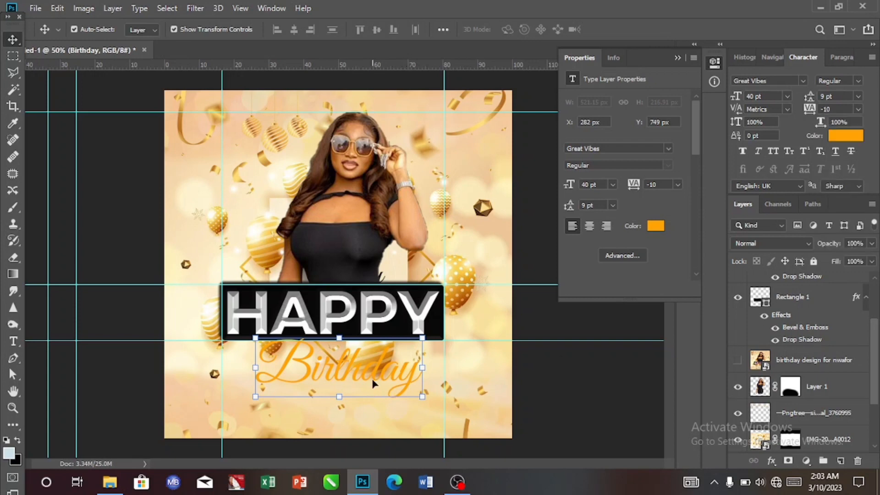
{"action": "left_click_drag", "start_coordinate": [373, 381], "coordinate": [378, 362]}
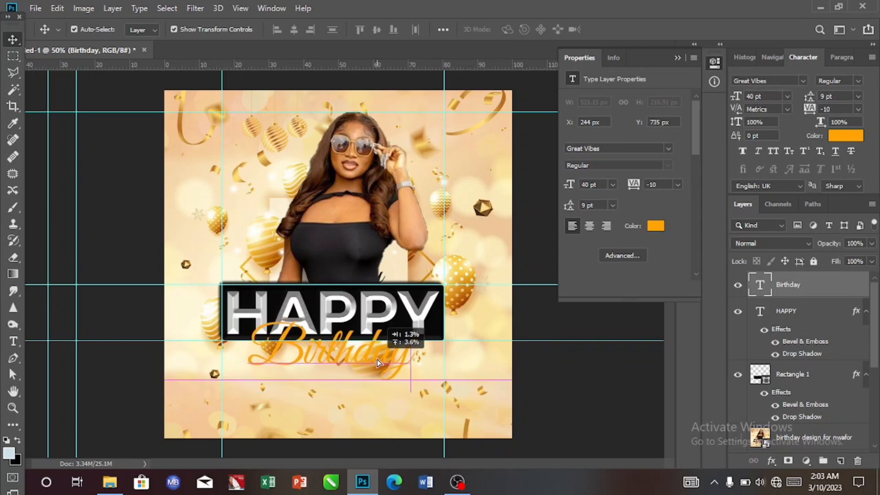
{"action": "left_click_drag", "start_coordinate": [378, 363], "coordinate": [372, 360]}
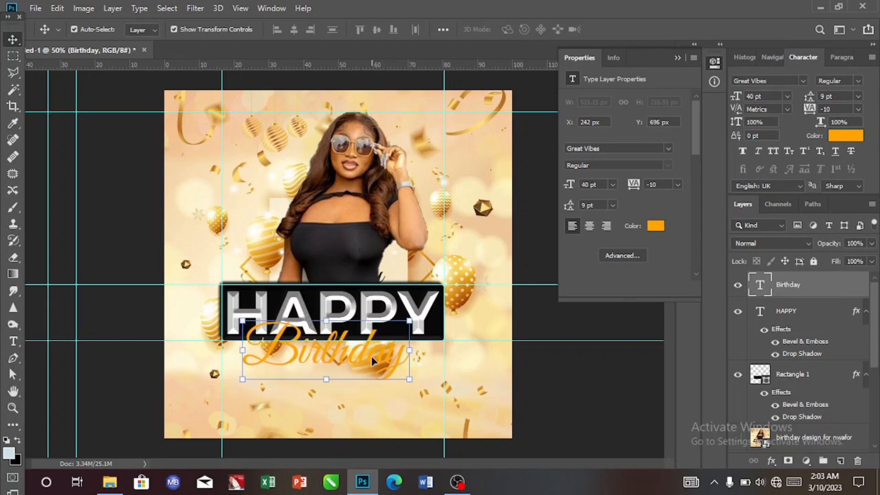
Add Bevel & Emboss and Drop Shadow effects to the "Birthday" text layer and show the shadow settings
{"action": "key", "text": "h"}
{"action": "double_click", "coordinate": [838, 289]}
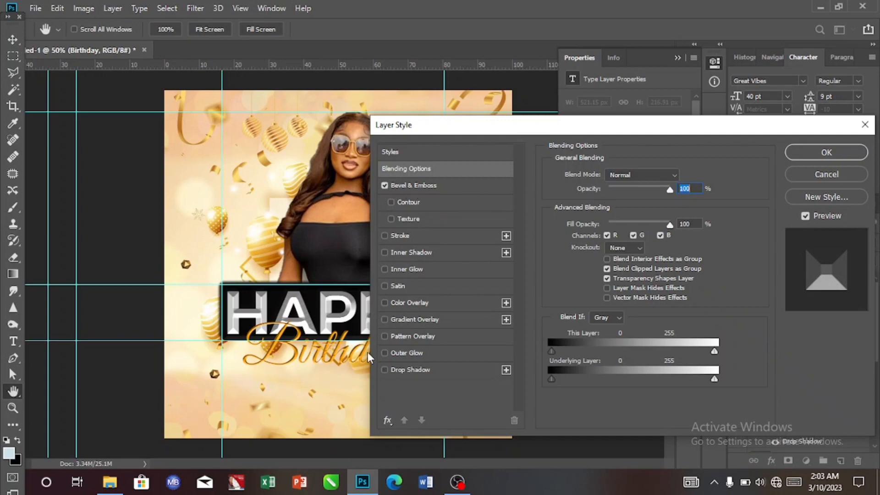
{"action": "left_click", "coordinate": [386, 371]}
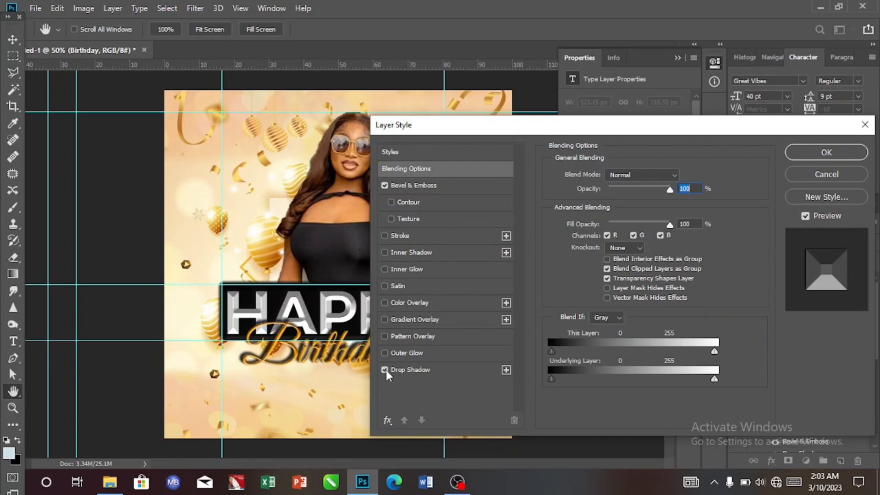
{"action": "left_click", "coordinate": [458, 369]}
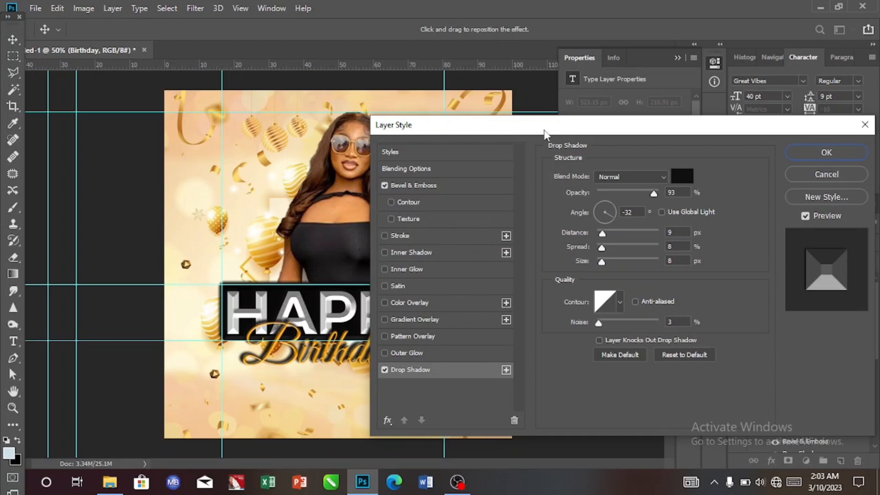
Reduce the "Birthday" drop shadow's distance to 4 px and apply the layer style
{"action": "mouse_move", "coordinate": [545, 130]}
{"action": "left_mouse_down"}
{"action": "mouse_move", "coordinate": [593, 127]}
{"action": "mouse_move", "coordinate": [560, 131]}
{"action": "left_mouse_up"}
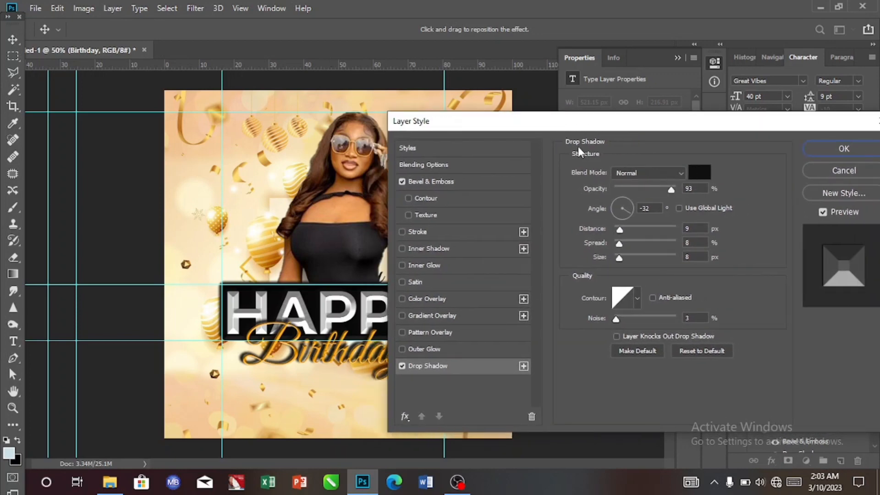
{"action": "left_click", "coordinate": [618, 226]}
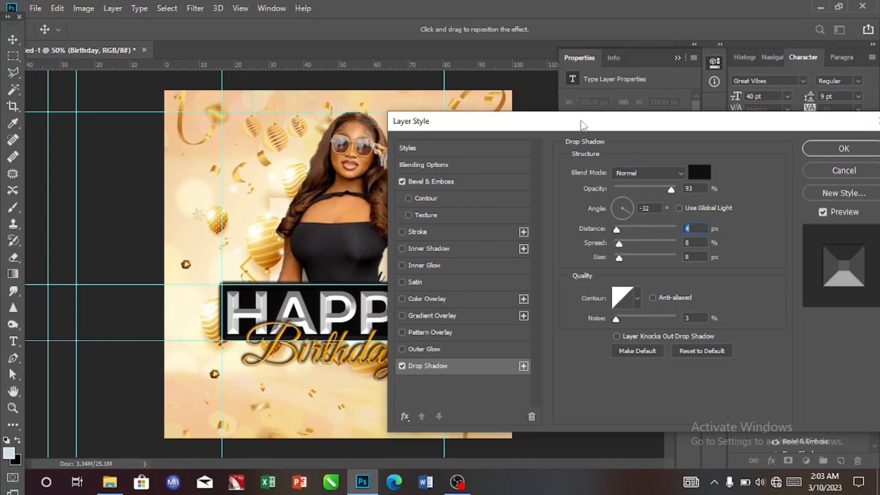
{"action": "mouse_move", "coordinate": [580, 124]}
{"action": "left_mouse_down"}
{"action": "mouse_move", "coordinate": [677, 124]}
{"action": "mouse_move", "coordinate": [594, 124]}
{"action": "left_mouse_up"}
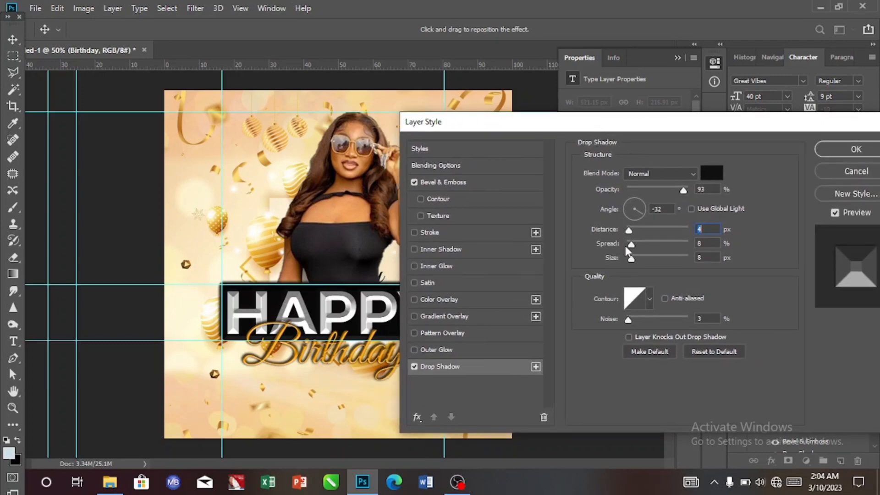
{"action": "left_click", "coordinate": [832, 147]}
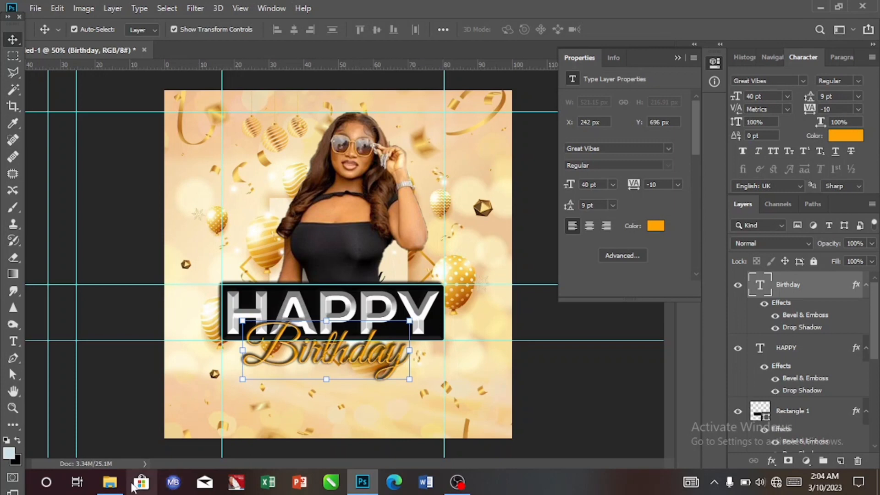
Place the gold texture image IMG-20230309-WA0013 from the Documents folder into the Photoshop design
{"action": "mouse_move", "coordinate": [111, 488]}
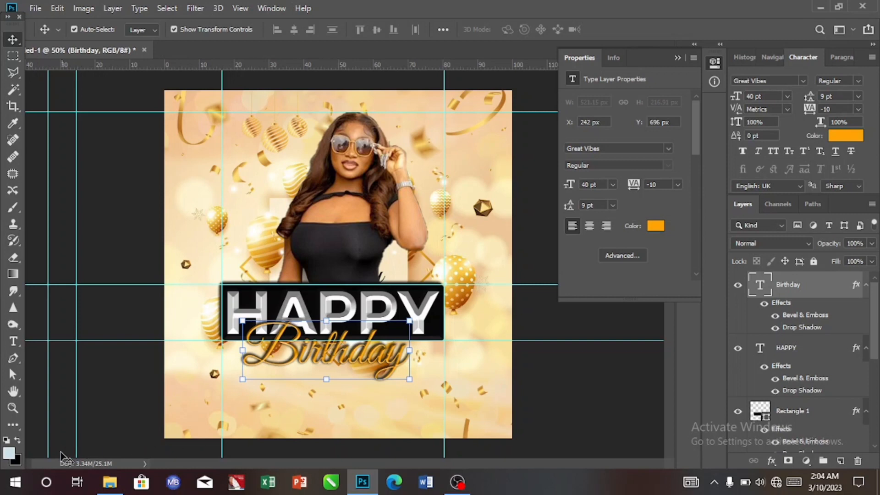
{"action": "left_click", "coordinate": [109, 482]}
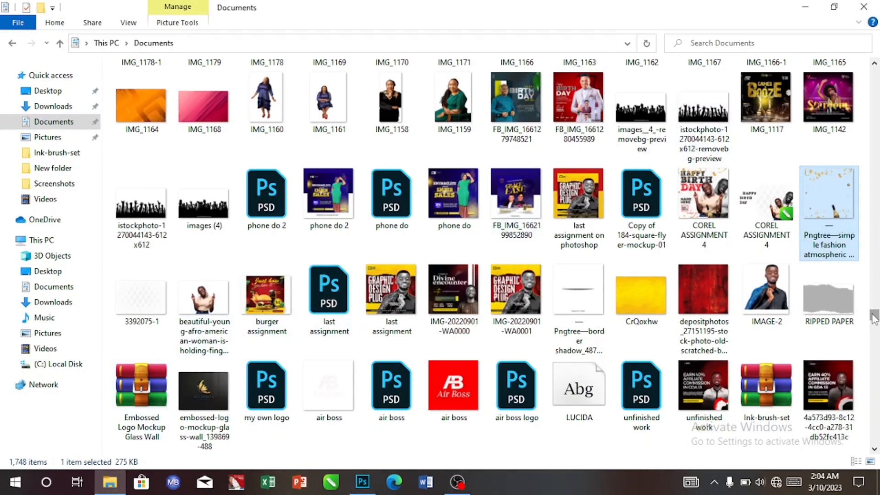
{"action": "left_click_drag", "start_coordinate": [874, 315], "coordinate": [876, 65]}
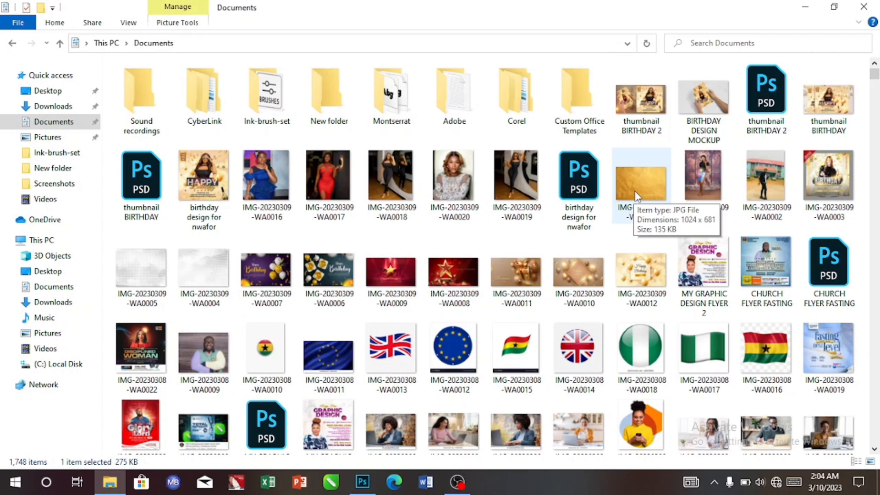
{"action": "left_click_drag", "start_coordinate": [635, 197], "coordinate": [361, 406]}
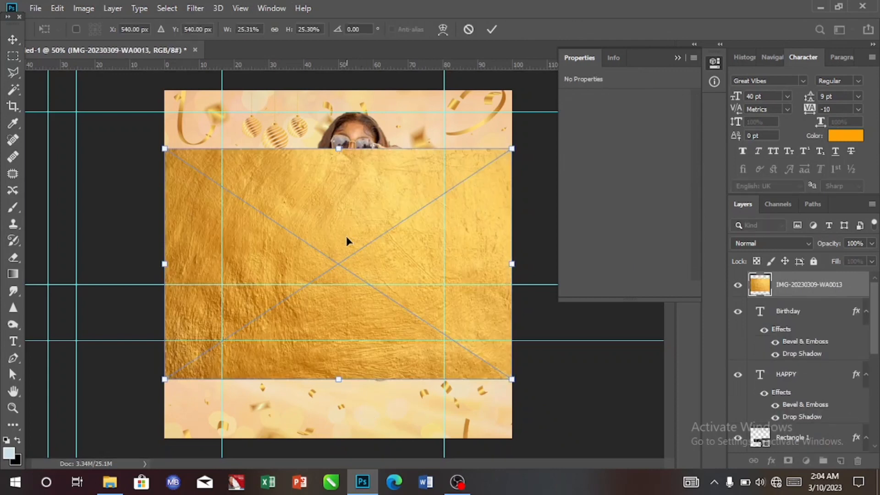
Scale the gold texture down to about 13% and position it over the "Birthday" text
{"action": "left_click_drag", "start_coordinate": [347, 235], "coordinate": [340, 283]}
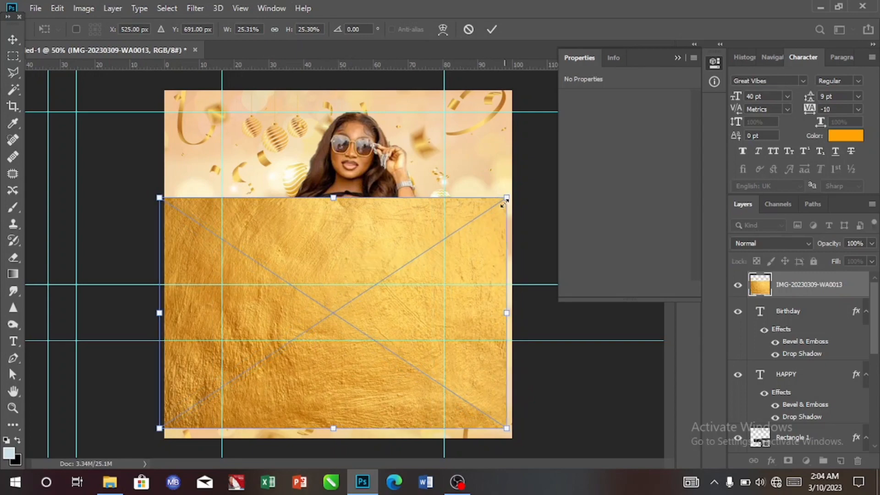
{"action": "left_click_drag", "start_coordinate": [506, 201], "coordinate": [353, 327]}
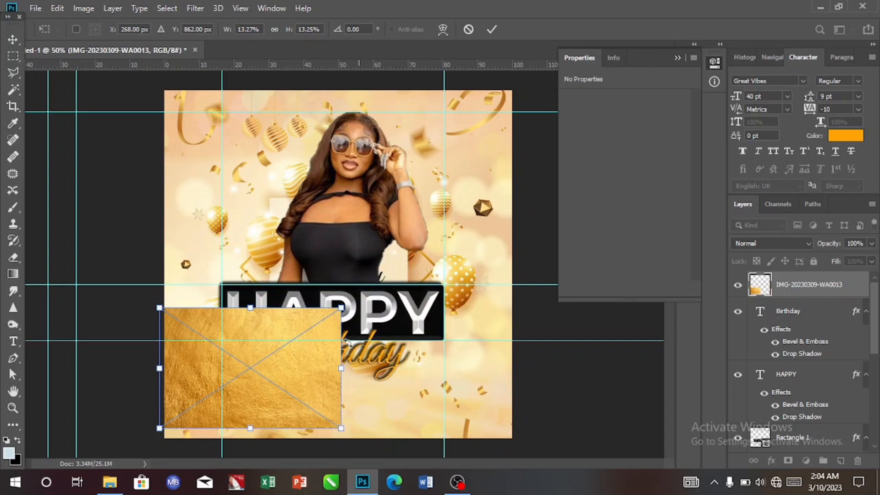
{"action": "left_click_drag", "start_coordinate": [304, 357], "coordinate": [374, 352]}
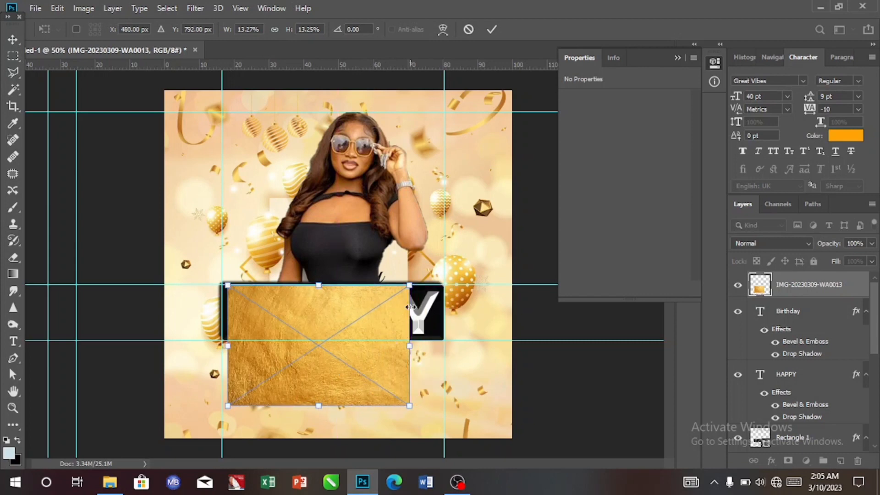
{"action": "key", "text": "Down"}
{"action": "key", "text": "Down"}
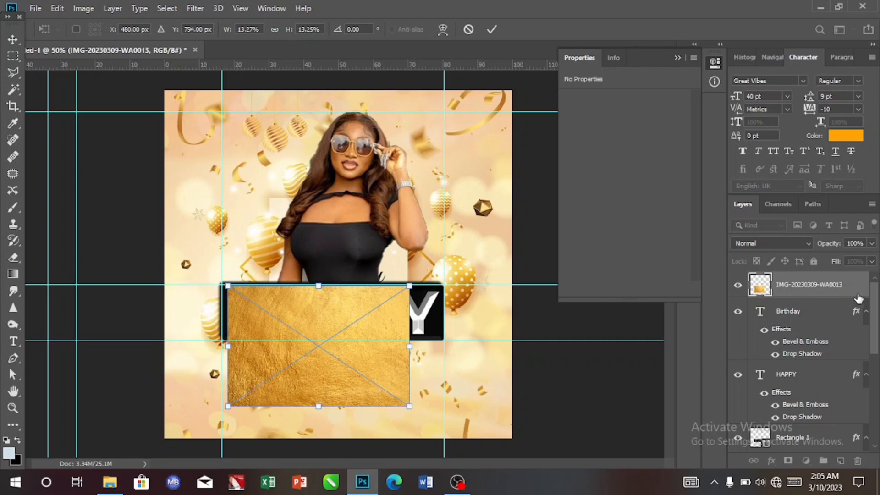
{"action": "key", "text": "Return"}
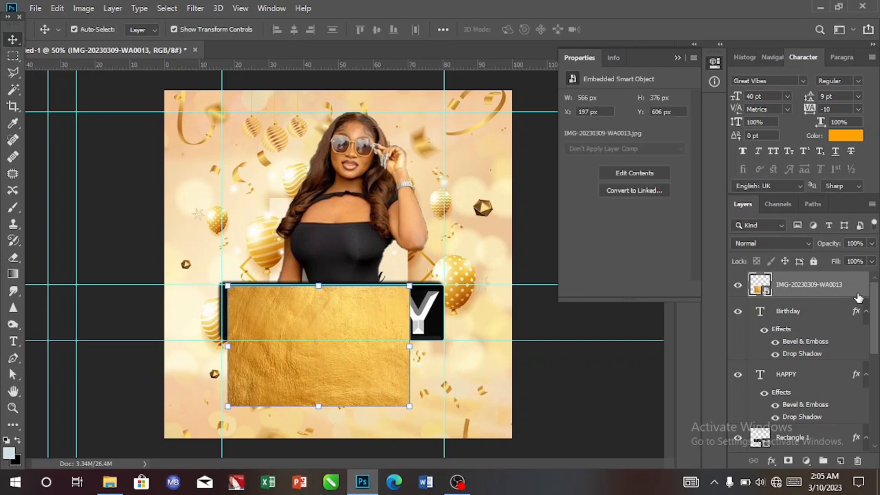
Clip the gold texture to the "Birthday" text, compare the look with and without it, and leave the texture hidden
{"action": "right_click", "coordinate": [858, 297]}
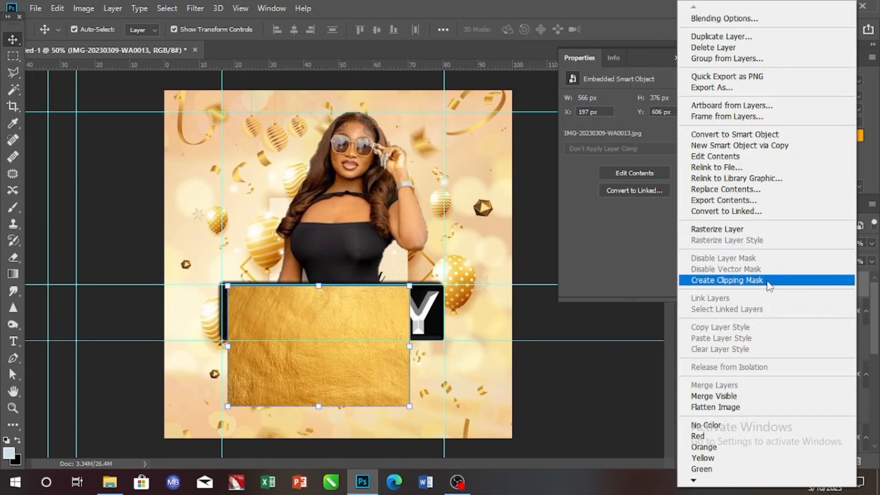
{"action": "left_click", "coordinate": [754, 285]}
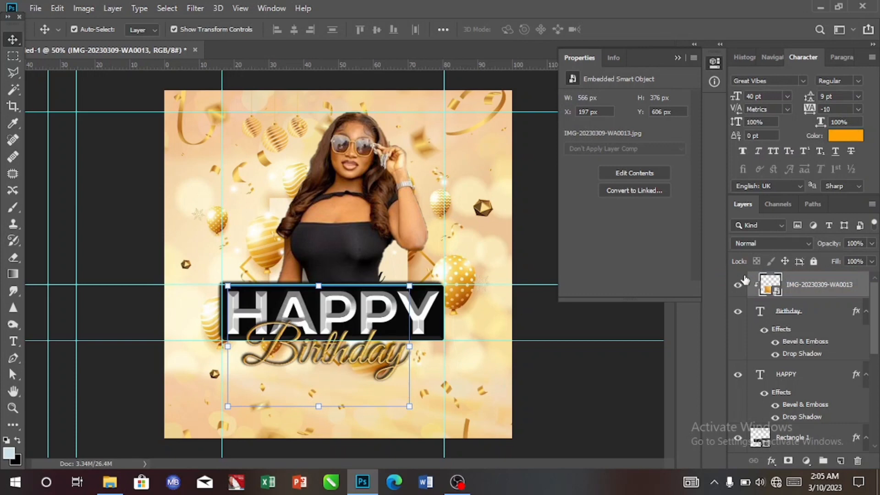
{"action": "left_click", "coordinate": [736, 287]}
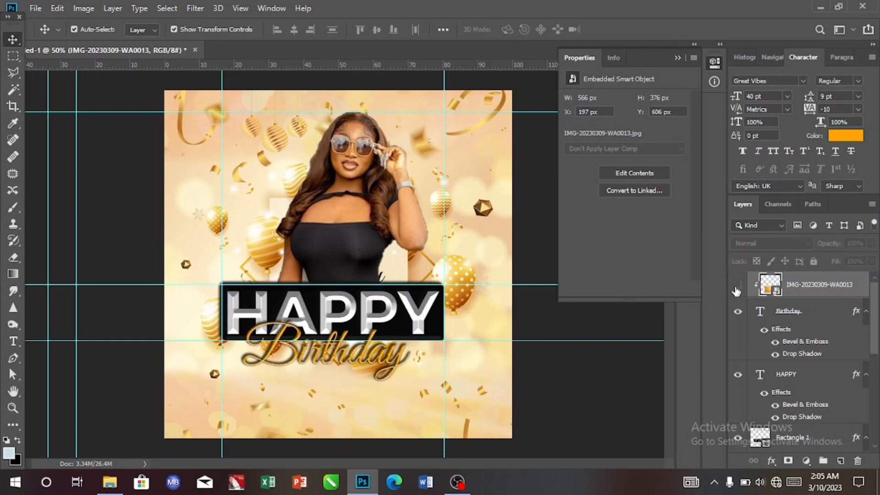
{"action": "left_click", "coordinate": [736, 287]}
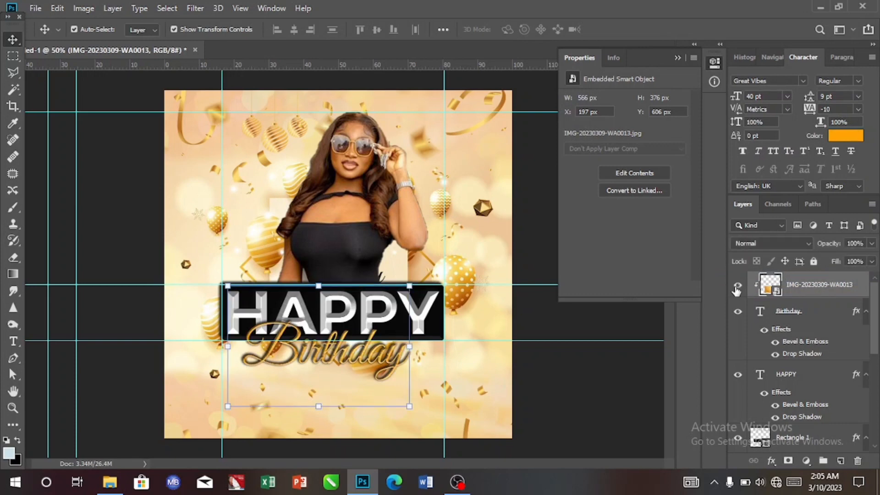
{"action": "left_click", "coordinate": [737, 288]}
{"action": "left_click", "coordinate": [736, 287]}
{"action": "left_click", "coordinate": [737, 285]}
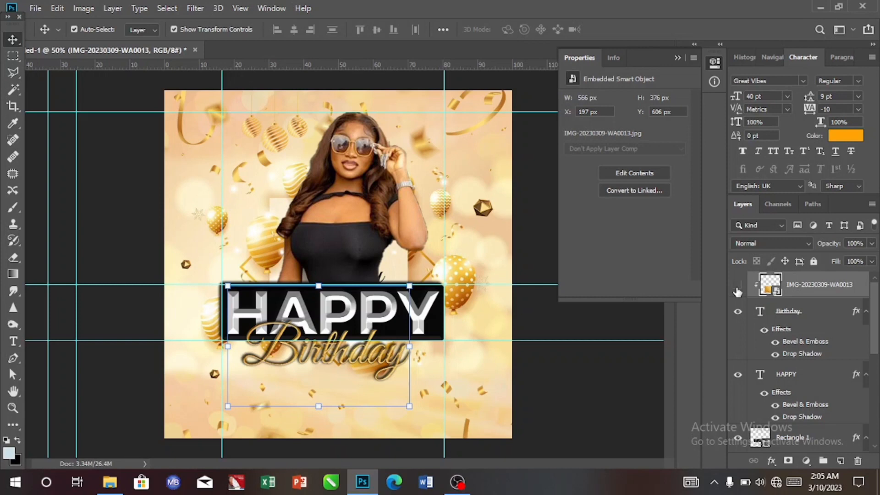
Center the "Birthday" text horizontally on the canvas and show the gold texture layer again
{"action": "left_click", "coordinate": [787, 314]}
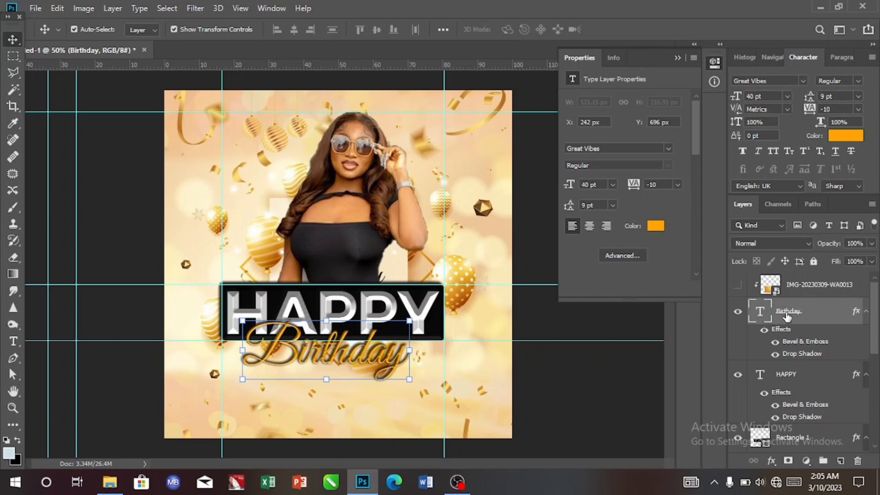
{"action": "key", "text": "ctrl"}
{"action": "key", "text": "ctrl+a"}
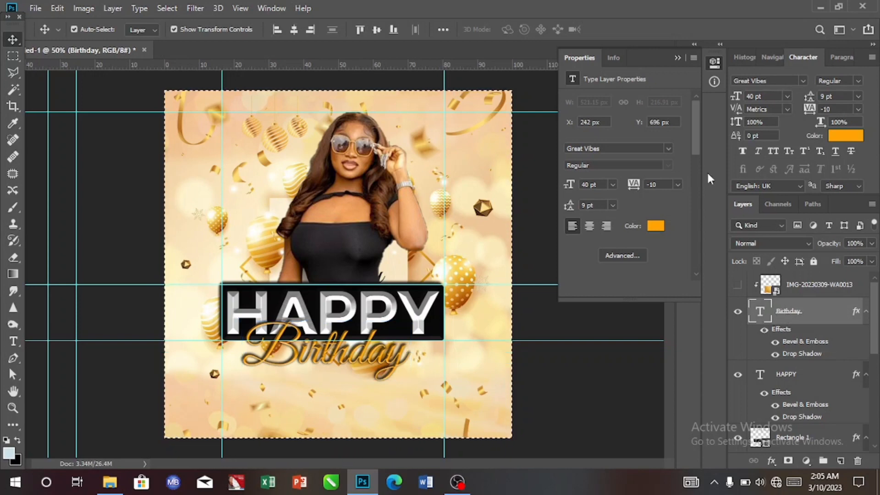
{"action": "left_click", "coordinate": [295, 35]}
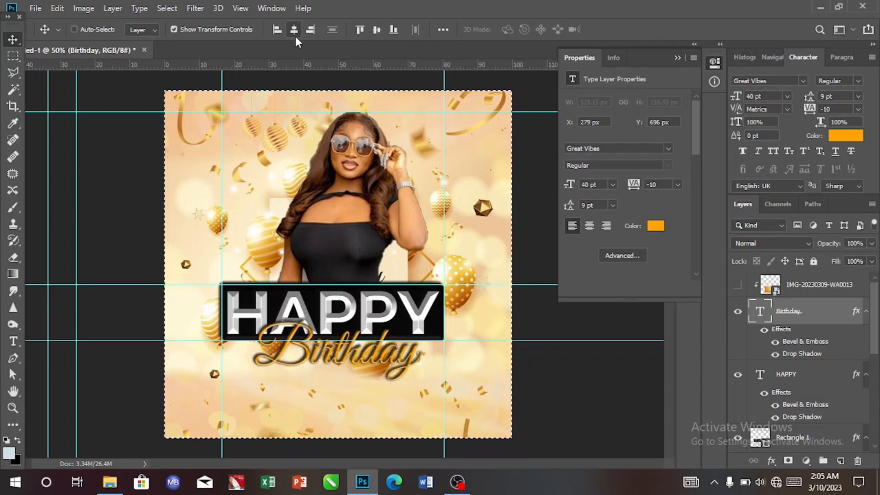
{"action": "key", "text": "ctrl+d"}
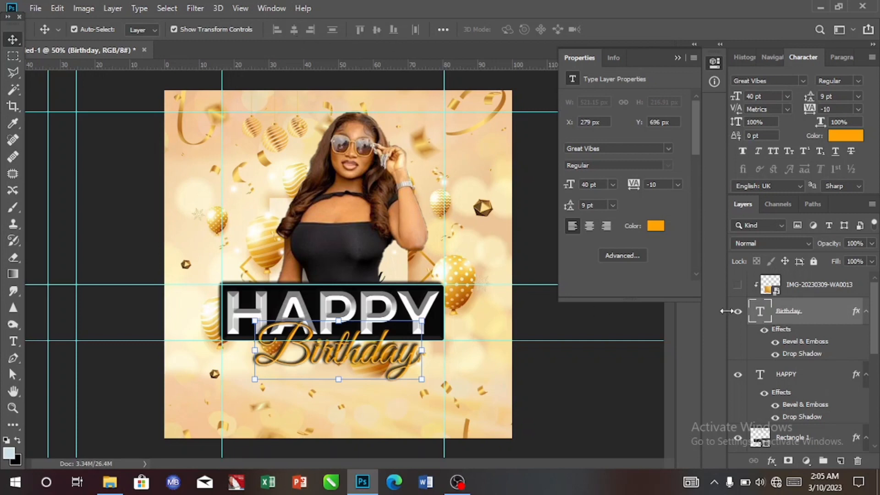
{"action": "left_click", "coordinate": [738, 287]}
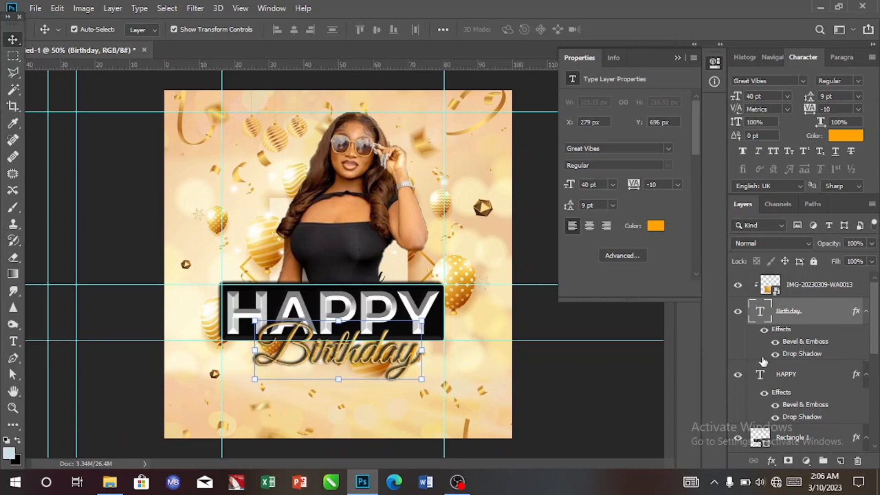
Place the gold star image IMG-20230208-WA0017 from the Documents folder directly above the "HAPPY" text layer
{"action": "left_click", "coordinate": [856, 293]}
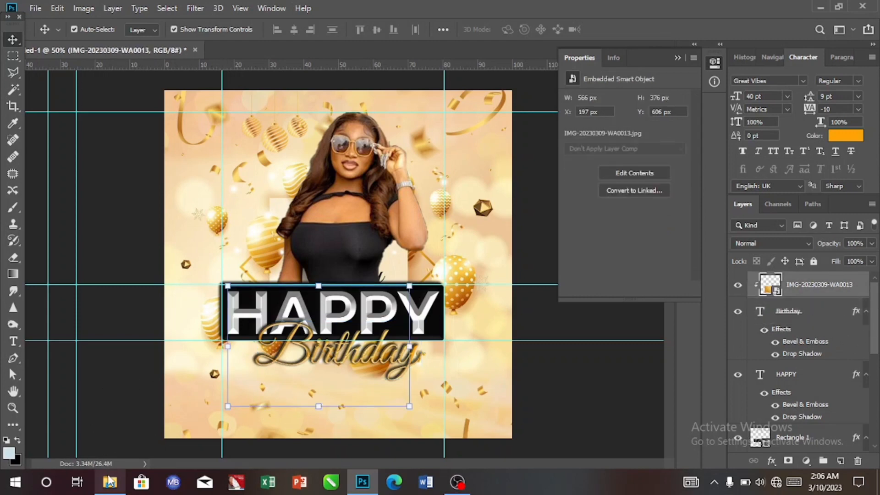
{"action": "left_click", "coordinate": [779, 382]}
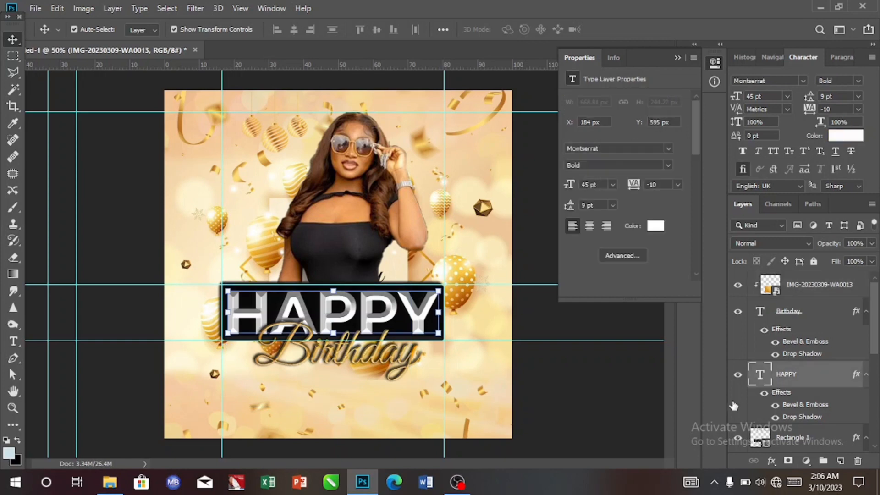
{"action": "left_click", "coordinate": [112, 482]}
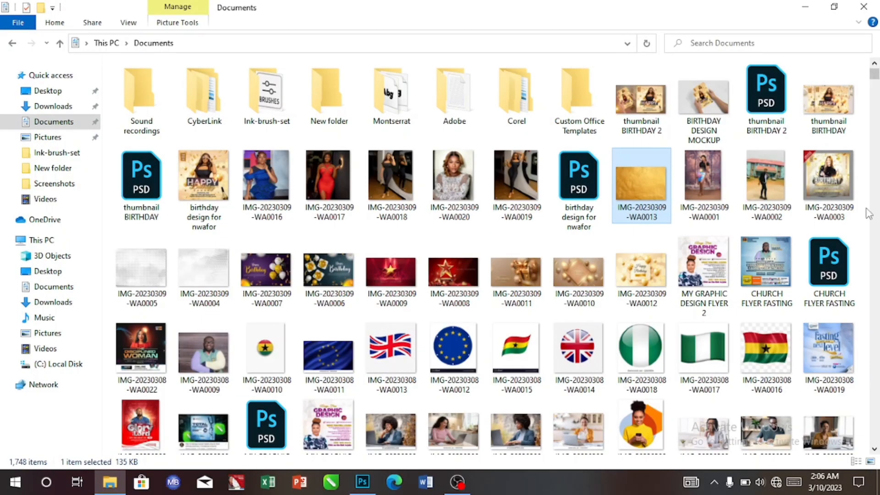
{"action": "left_click", "coordinate": [875, 91]}
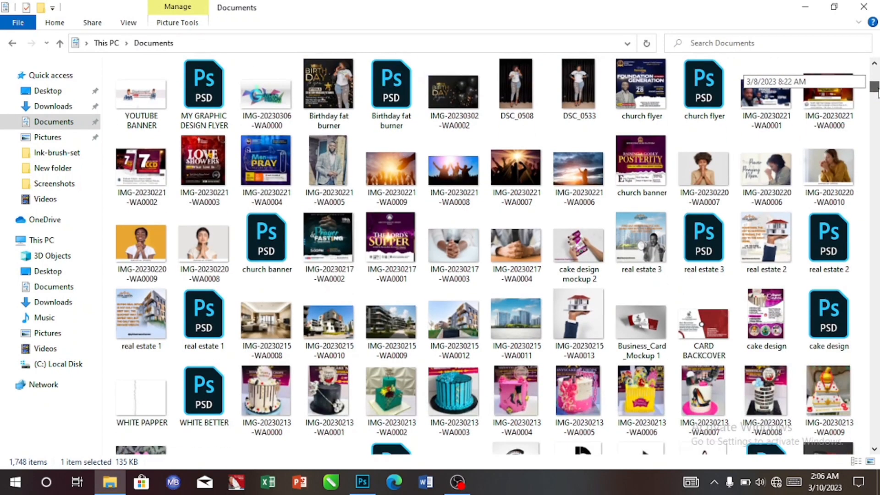
{"action": "left_click_drag", "start_coordinate": [876, 89], "coordinate": [876, 99]}
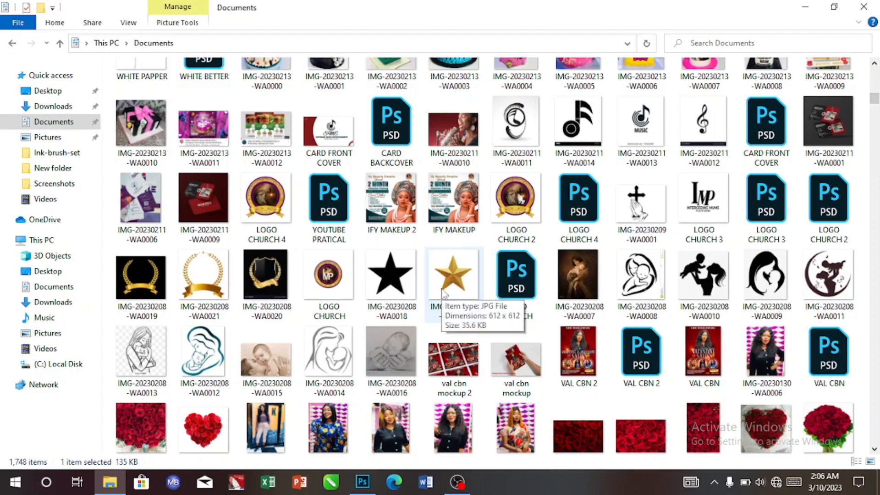
{"action": "left_click_drag", "start_coordinate": [443, 293], "coordinate": [383, 416]}
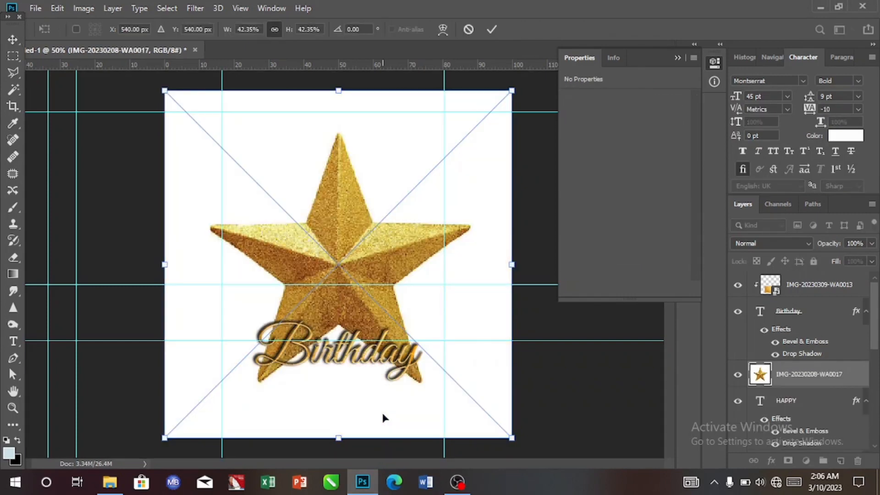
{"action": "left_click", "coordinate": [491, 29]}
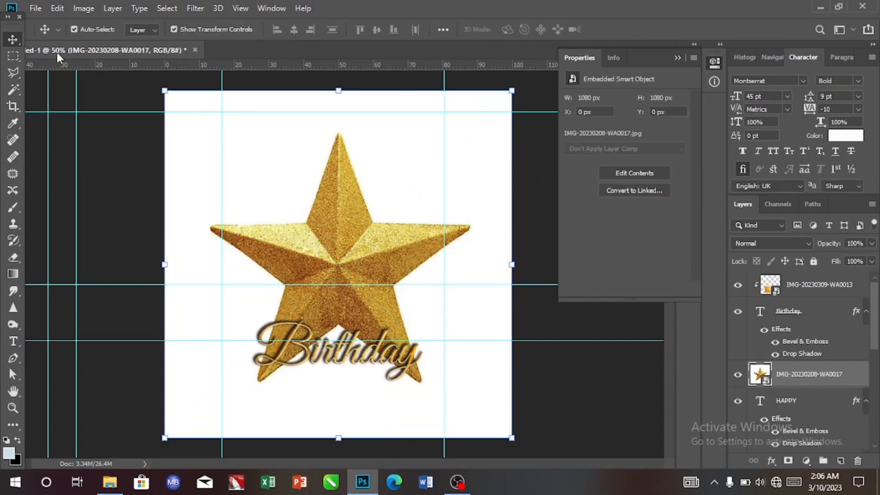
Isolate the gold star with Select Subject, copy it to its own layer and delete the original star image layer
{"action": "left_click", "coordinate": [12, 90]}
{"action": "right_click", "coordinate": [12, 94]}
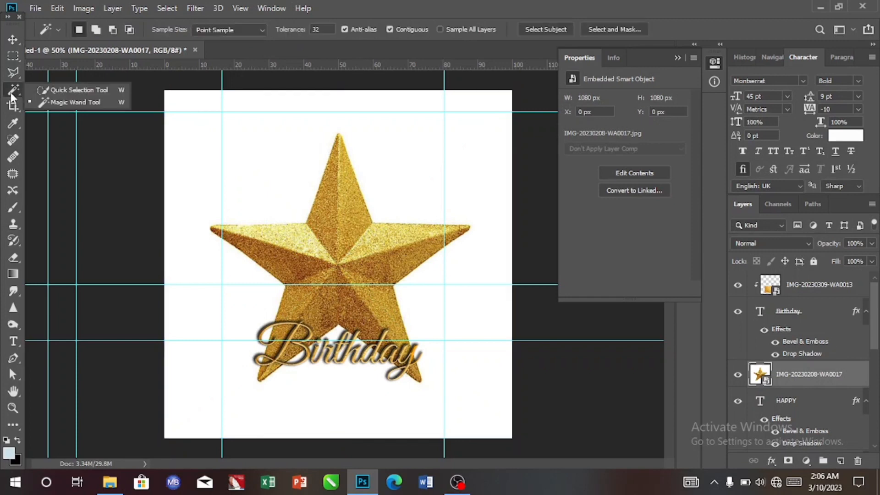
{"action": "left_click", "coordinate": [59, 103]}
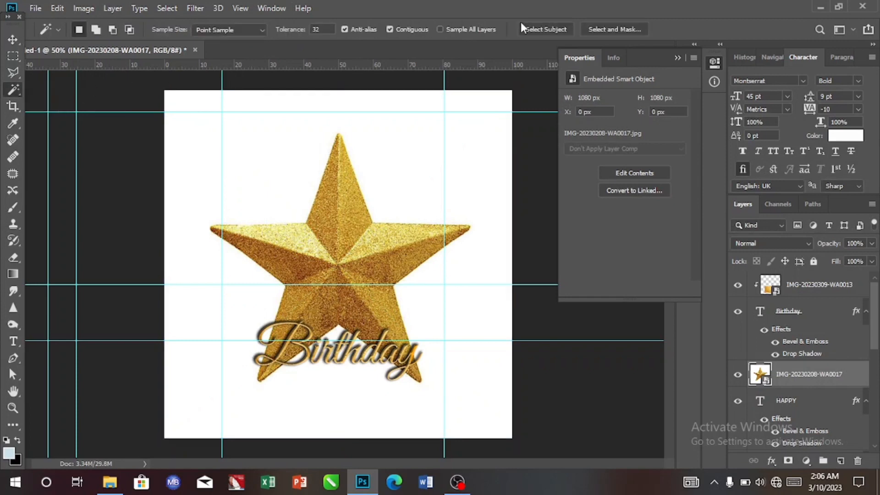
{"action": "left_click", "coordinate": [556, 26]}
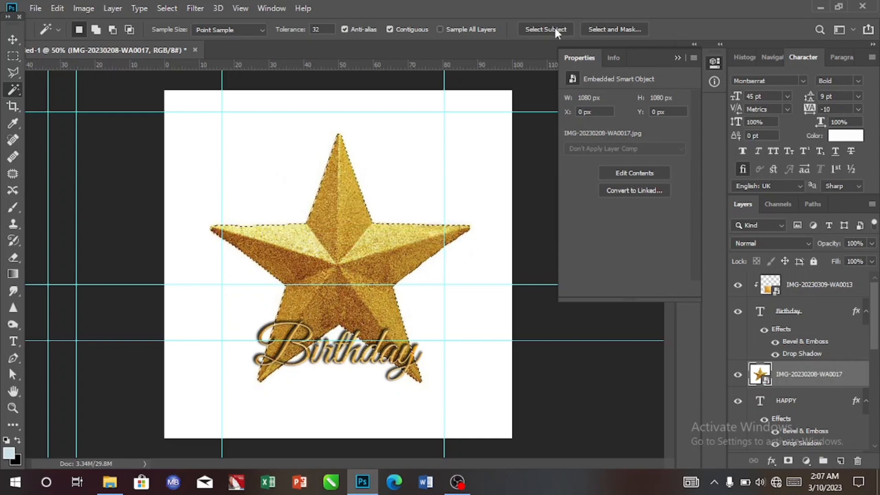
{"action": "key", "text": "ctrl+j"}
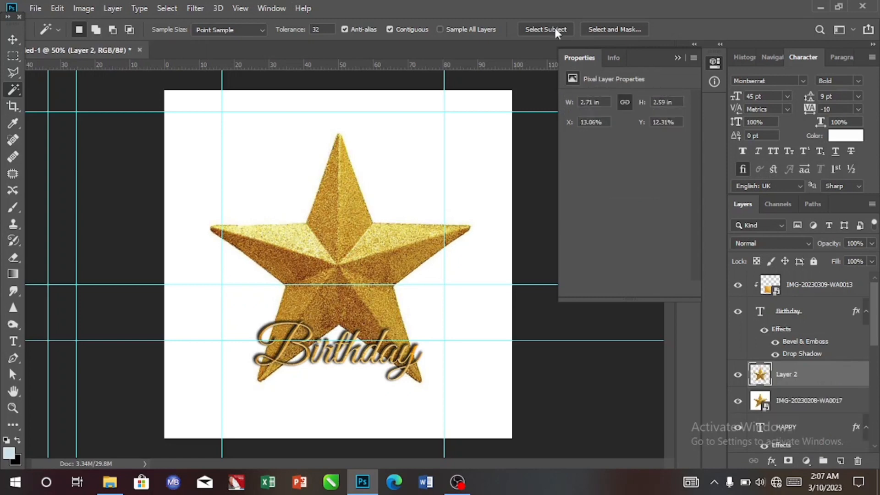
{"action": "left_click", "coordinate": [805, 407]}
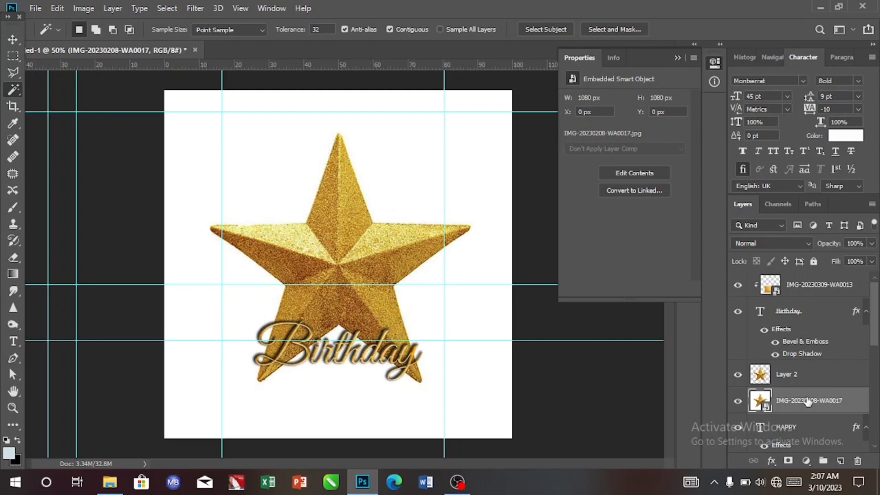
{"action": "key", "text": "Delete"}
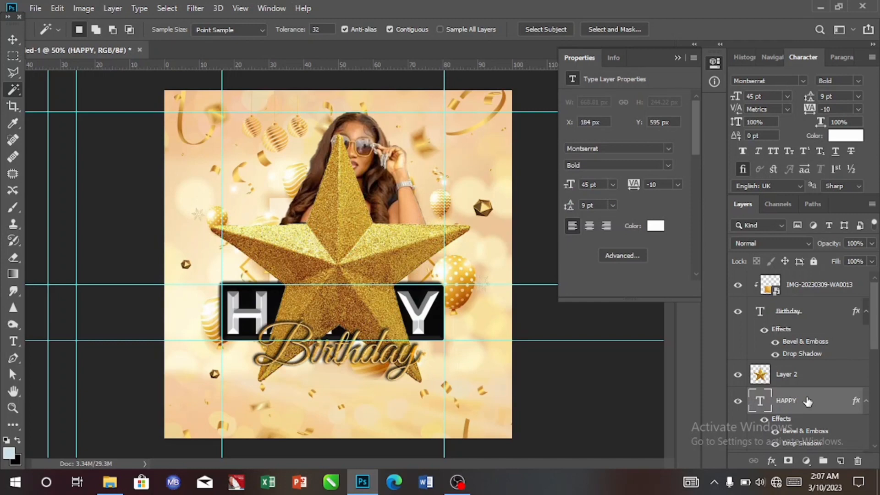
Scale the cut-out star down to about 6% and position it just below the "B" of "Birthday"
{"action": "left_click", "coordinate": [808, 382]}
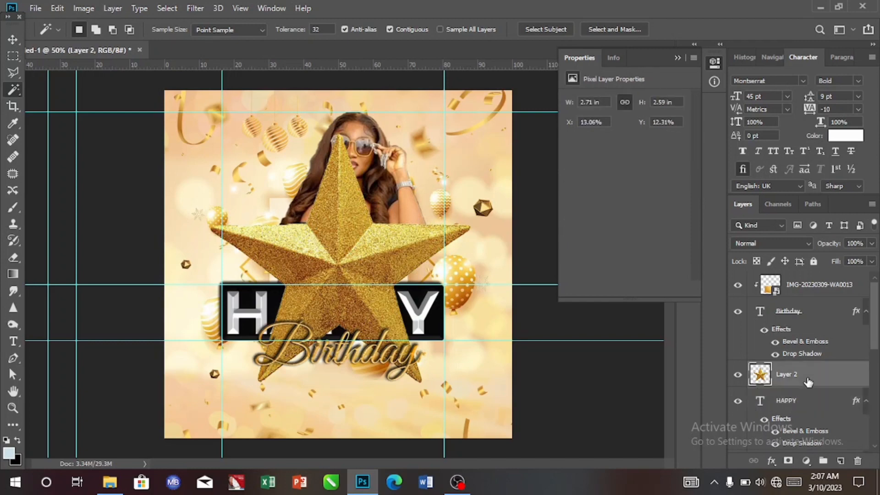
{"action": "left_click", "coordinate": [14, 42]}
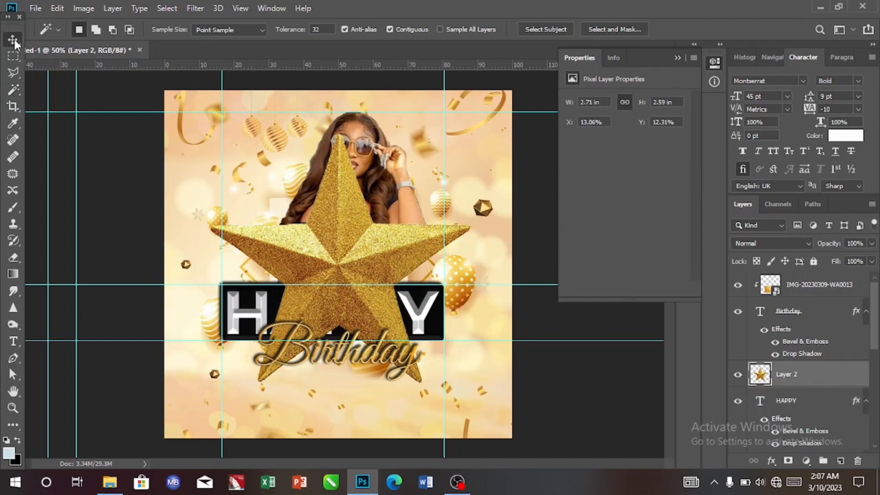
{"action": "key", "text": "ctrl+t"}
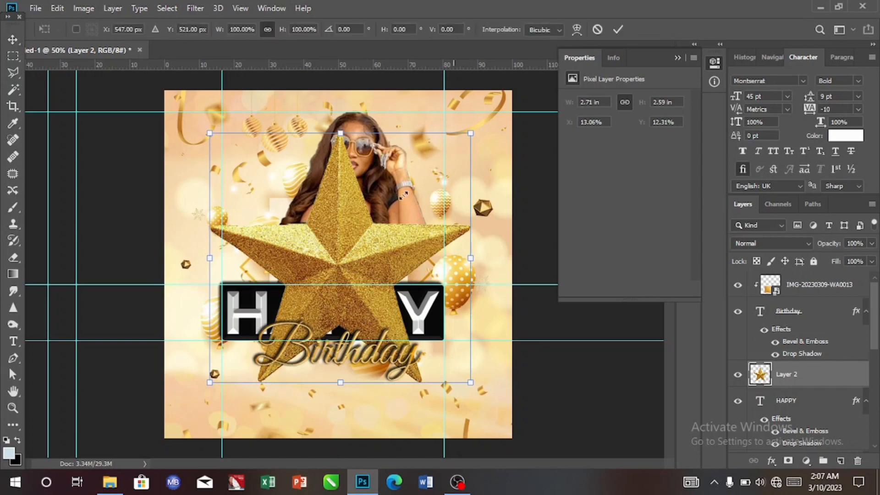
{"action": "left_click_drag", "start_coordinate": [404, 194], "coordinate": [266, 330]}
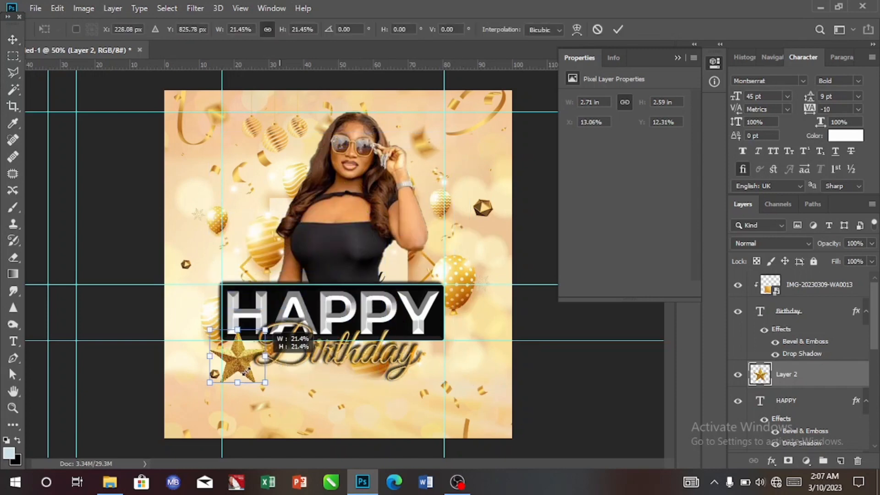
{"action": "left_click_drag", "start_coordinate": [247, 371], "coordinate": [231, 379]}
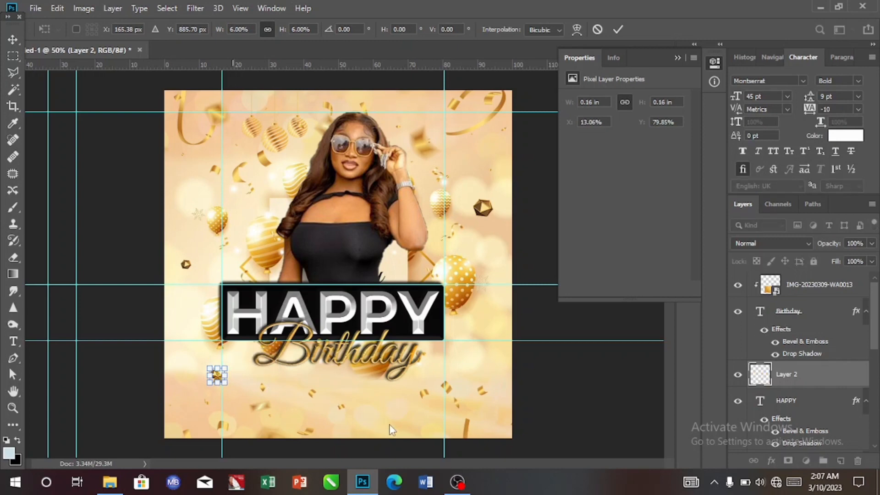
{"action": "key", "text": "Return"}
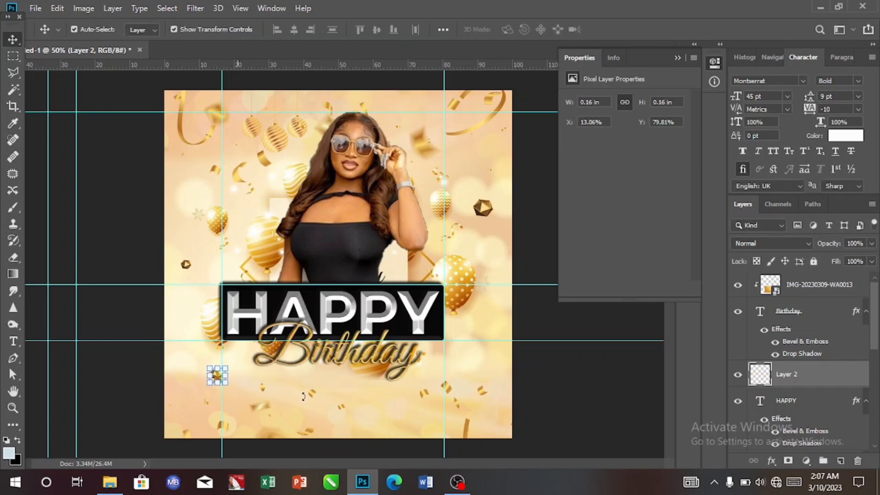
{"action": "left_click", "coordinate": [367, 425]}
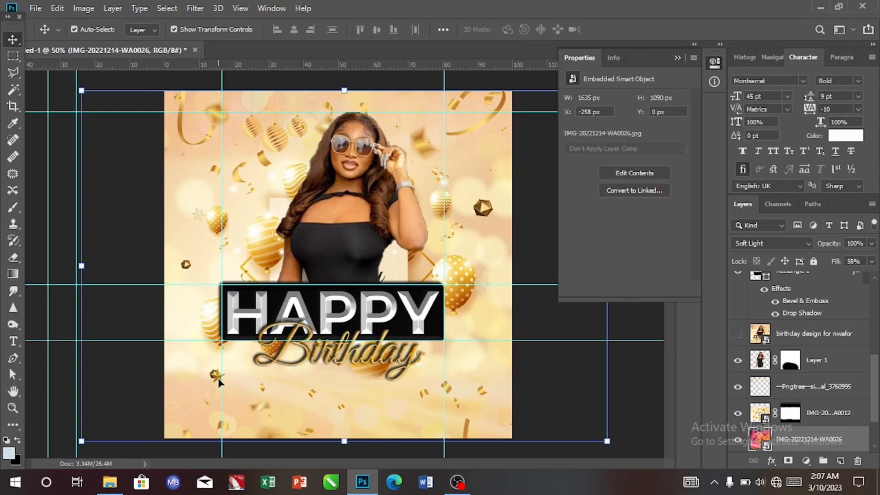
{"action": "left_click_drag", "start_coordinate": [218, 383], "coordinate": [294, 379]}
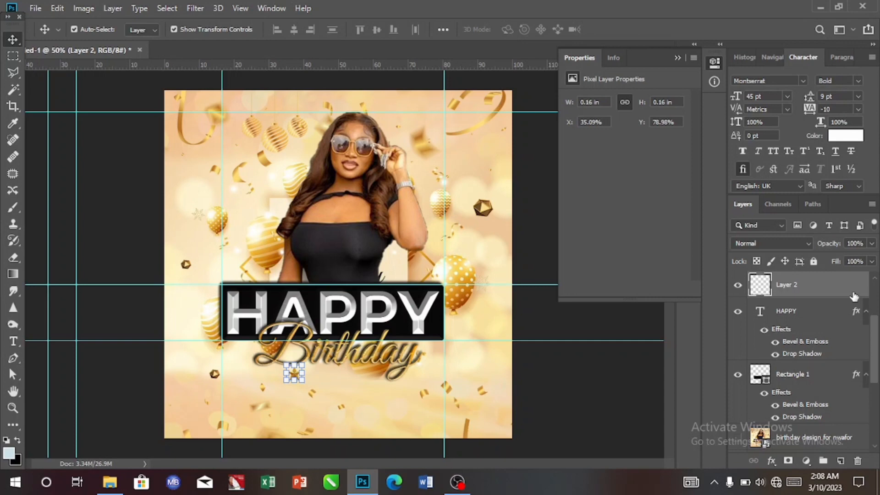
Add a drop shadow to the small star with 4% spread and 2 px size
{"action": "key", "text": "h"}
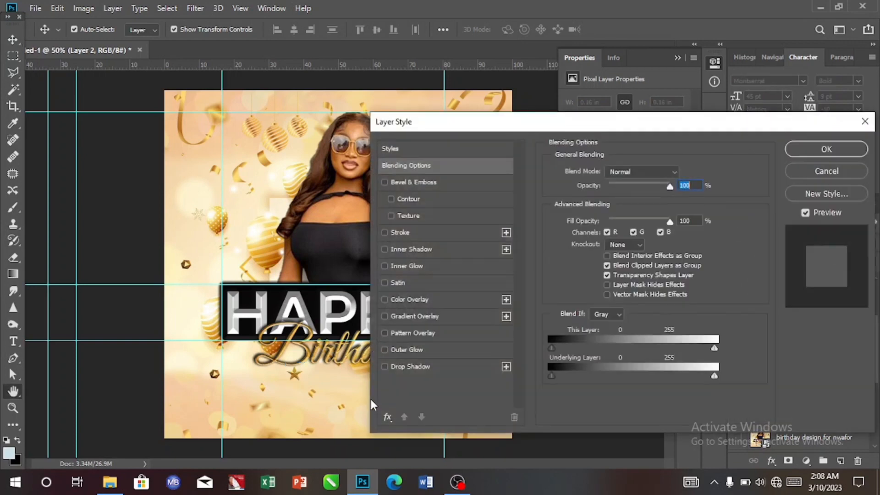
{"action": "left_click", "coordinate": [417, 370]}
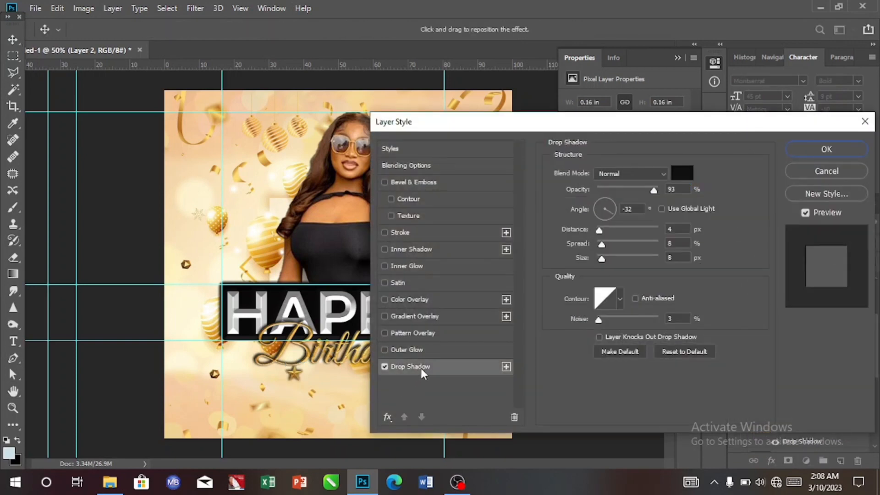
{"action": "left_click_drag", "start_coordinate": [601, 245], "coordinate": [600, 255]}
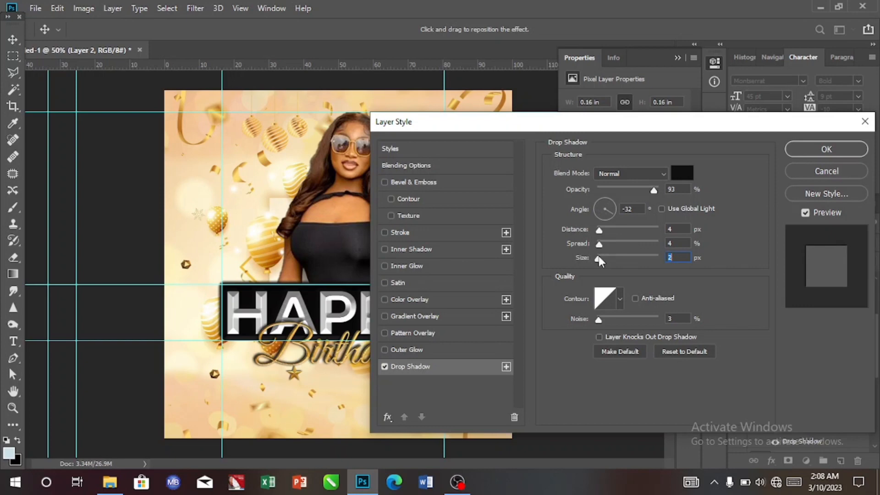
{"action": "left_click", "coordinate": [819, 147]}
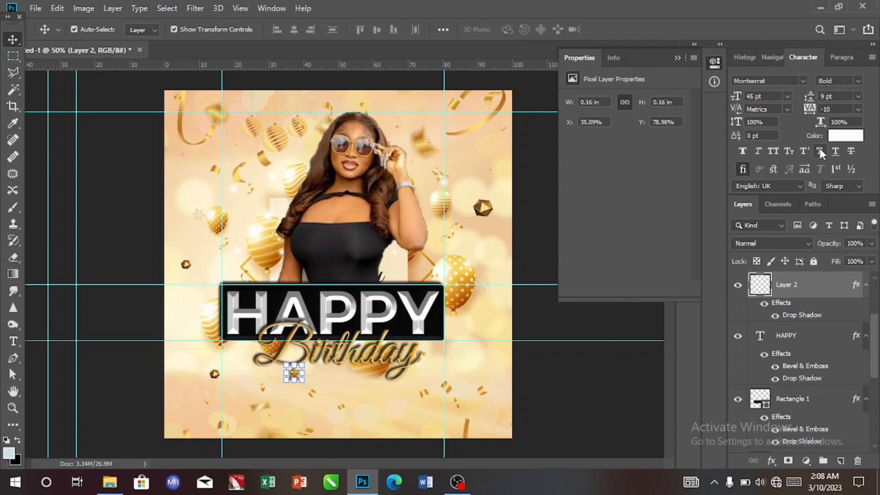
Duplicate the small star layer four times in place
{"action": "key", "text": "ctrl"}
{"action": "key", "text": "ctrl+j"}
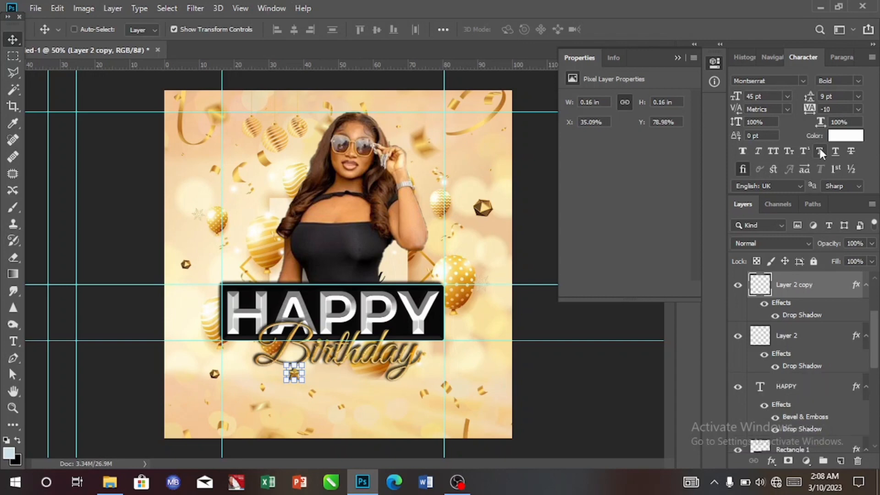
{"action": "key", "text": "ctrl+j"}
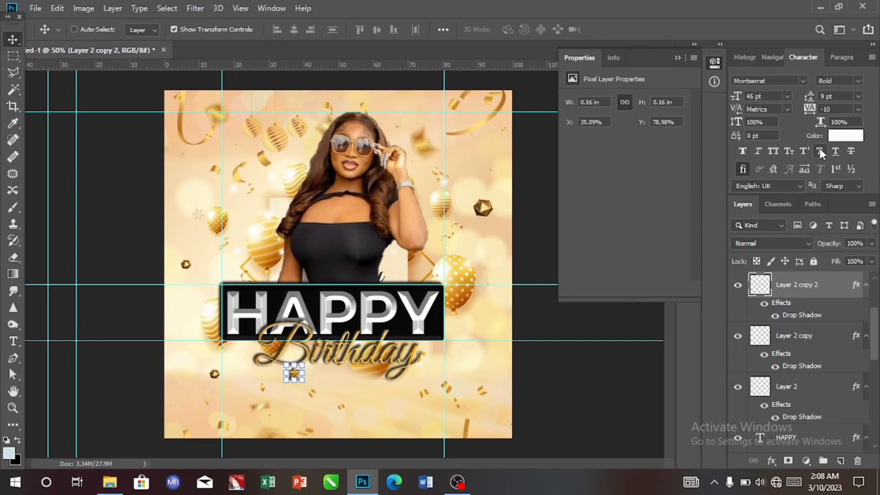
{"action": "key", "text": "ctrl+j"}
{"action": "key", "text": "ctrl+j"}
{"action": "key", "text": "ctrl"}
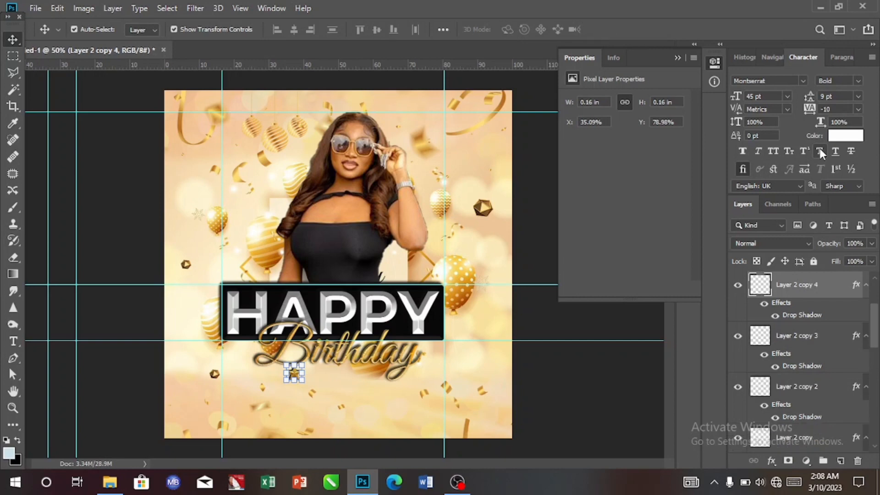
Shift the topmost star copy horizontally to the right, to about 59.5% X, beneath the end of "Birthday"
{"action": "key", "text": "shift+Right"}
{"action": "key", "text": "shift+Right"}
{"action": "key", "text": "shift+Right"}
{"action": "key", "text": "shift+Right"}
{"action": "key", "text": "shift+Right"}
{"action": "key", "text": "shift+Right"}
{"action": "key", "text": "shift+Right"}
{"action": "key", "text": "shift+Right"}
{"action": "key", "text": "shift+Right"}
{"action": "key", "text": "shift+Right"}
{"action": "key", "text": "shift+Right"}
{"action": "key", "text": "shift+Right"}
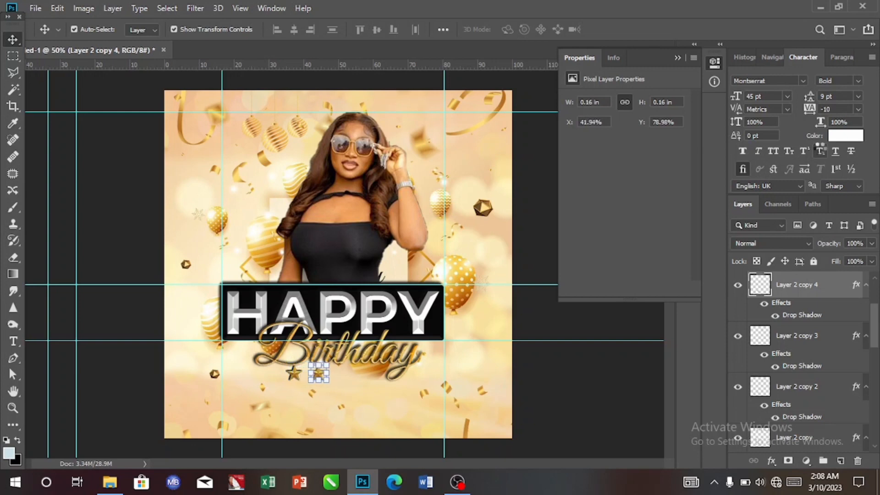
{"action": "key", "text": "shift+Right"}
{"action": "key", "text": "shift+Right"}
{"action": "key", "text": "shift+Right"}
{"action": "key", "text": "shift+Right"}
{"action": "key", "text": "shift+Right"}
{"action": "key", "text": "shift+Right"}
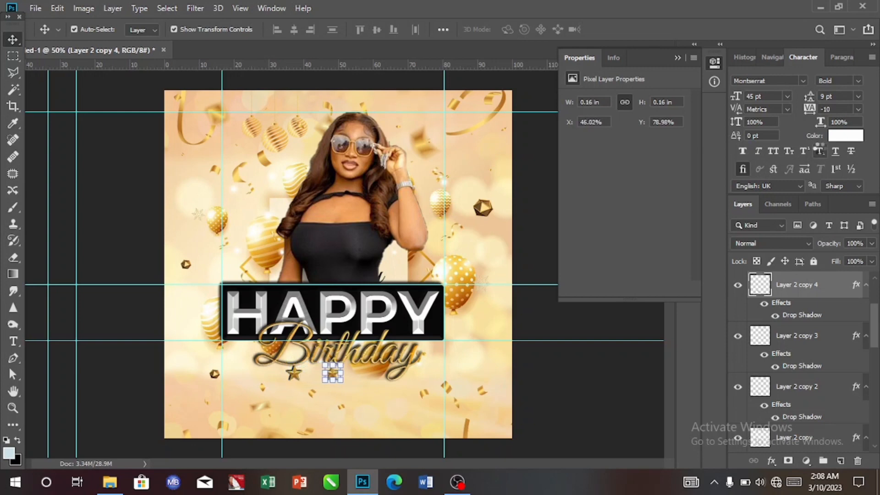
{"action": "key", "text": "shift+Right"}
{"action": "key", "text": "shift+Right"}
{"action": "key", "text": "shift+Right"}
{"action": "key", "text": "shift+Right"}
{"action": "key", "text": "shift+Right"}
{"action": "key", "text": "shift+Right"}
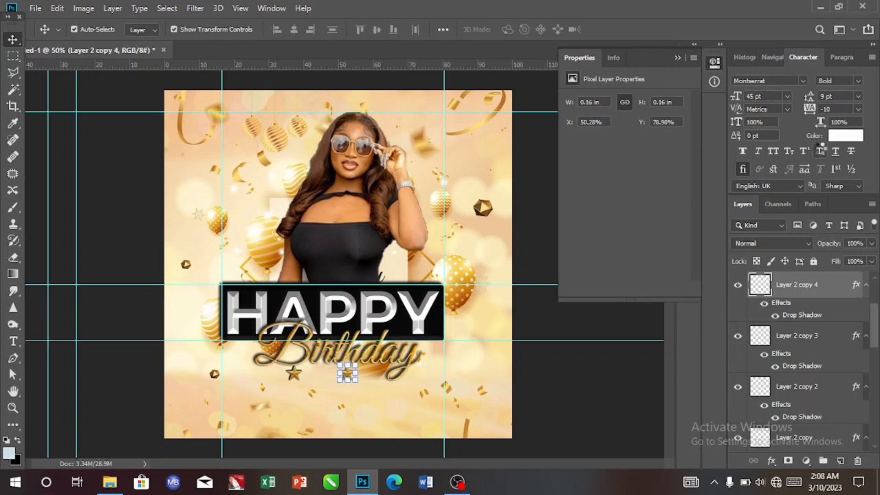
{"action": "key", "text": "shift+Right"}
{"action": "key", "text": "shift+Right"}
{"action": "key", "text": "shift+Right"}
{"action": "key", "text": "shift+Right"}
{"action": "key", "text": "shift+Right"}
{"action": "key", "text": "shift+Right"}
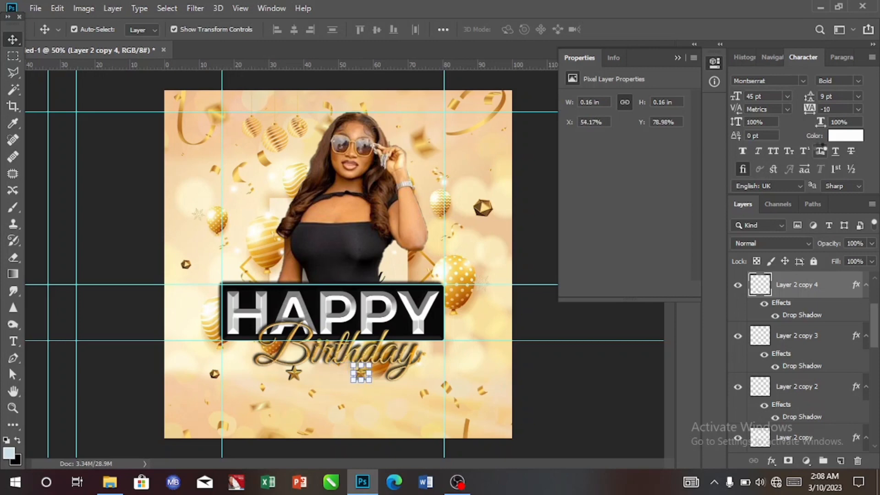
{"action": "key", "text": "shift+Right"}
{"action": "key", "text": "shift+Right"}
{"action": "key", "text": "shift+Right"}
{"action": "key", "text": "shift+Right"}
{"action": "key", "text": "shift+Right"}
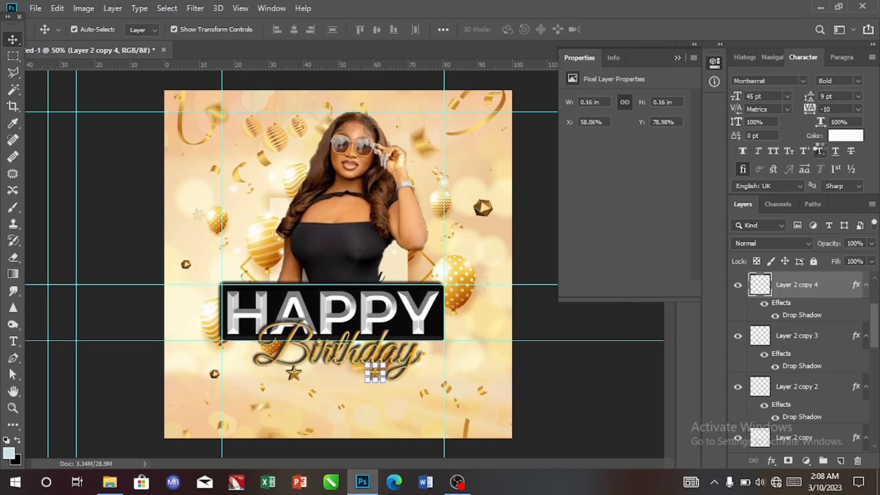
{"action": "key", "text": "shift+Right"}
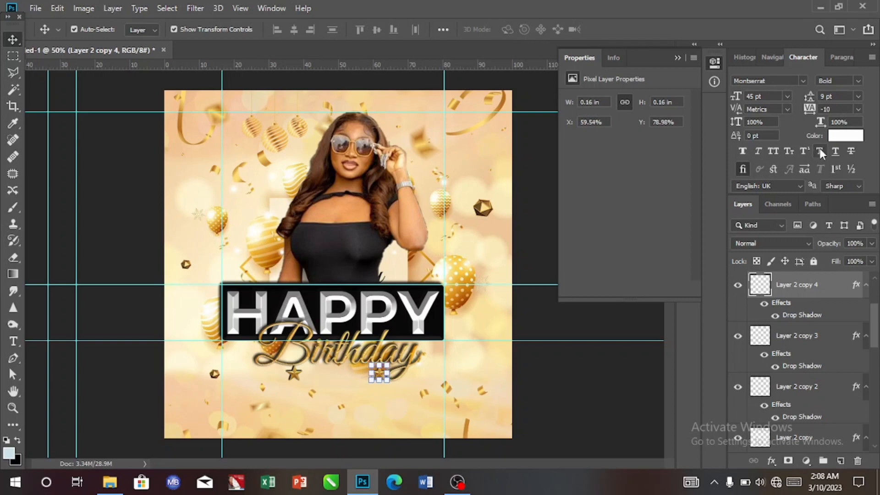
Shift the next star copy from below the "B" horizontally to about 53.4% X, just before the end star
{"action": "left_click", "coordinate": [296, 374]}
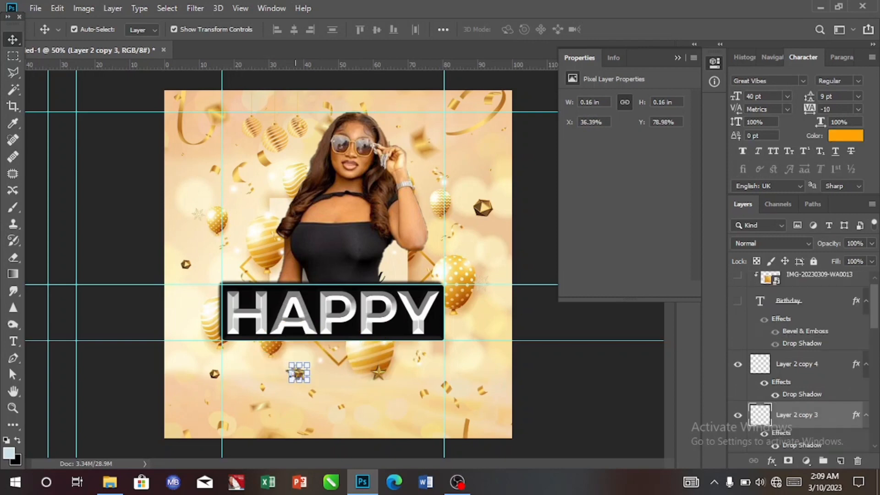
{"action": "key", "text": "shift+Right"}
{"action": "key", "text": "shift+Right"}
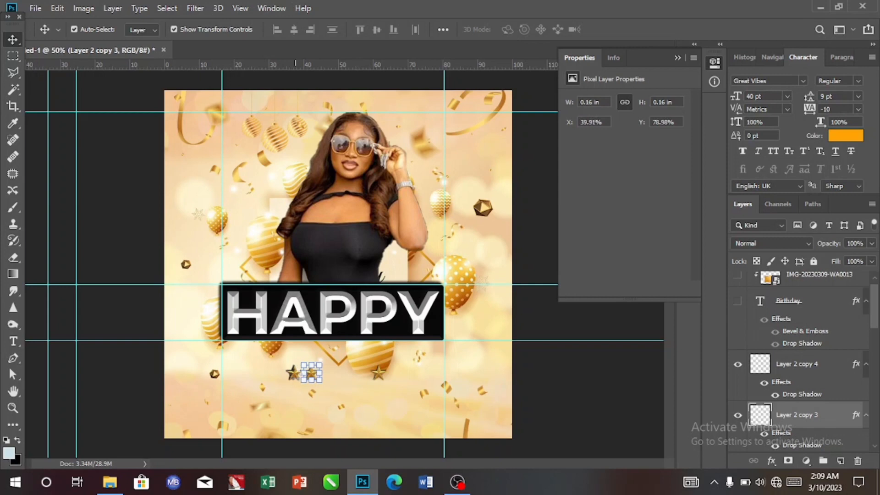
{"action": "key", "text": "shift+Right"}
{"action": "key", "text": "shift+Right"}
{"action": "key", "text": "shift+Right"}
{"action": "key", "text": "shift+Right"}
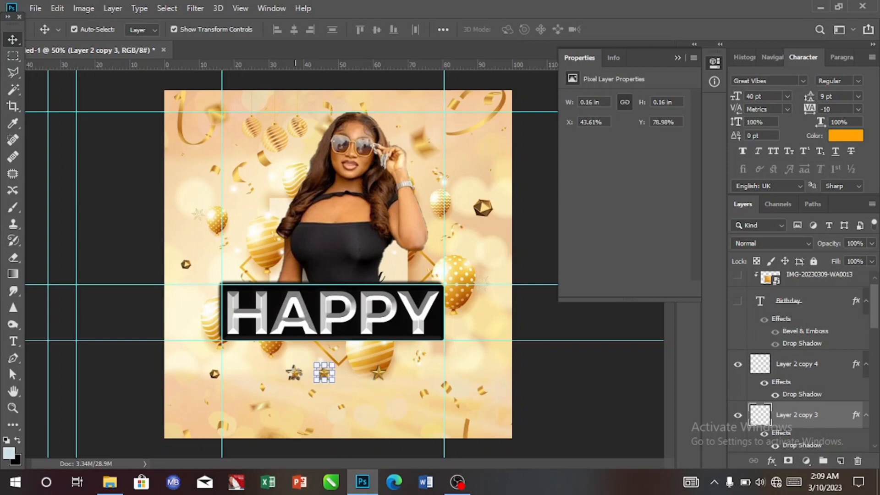
{"action": "key", "text": "shift+Right"}
{"action": "key", "text": "shift+Right"}
{"action": "key", "text": "shift+Right"}
{"action": "key", "text": "shift+Right"}
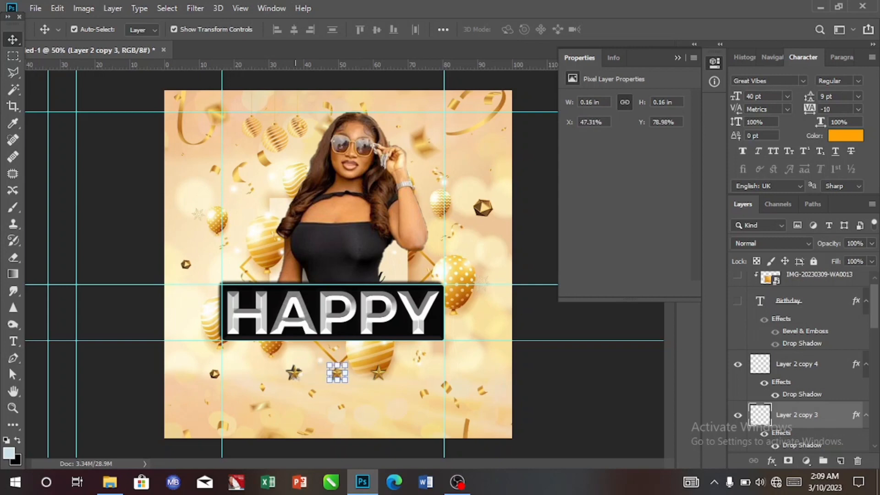
{"action": "key", "text": "shift+Right"}
{"action": "key", "text": "shift+Right"}
{"action": "key", "text": "shift+Right"}
{"action": "key", "text": "shift+Right"}
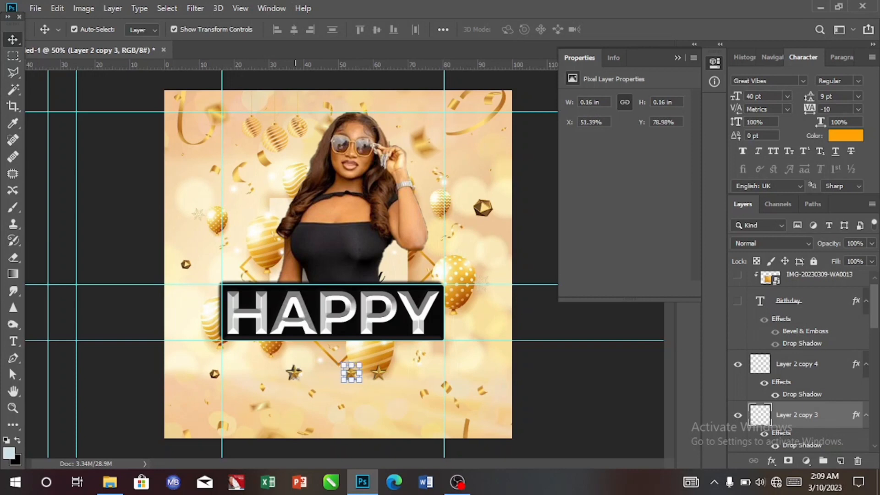
{"action": "key", "text": "Right"}
{"action": "key", "text": "Right"}
{"action": "key", "text": "Right"}
{"action": "key", "text": "Right"}
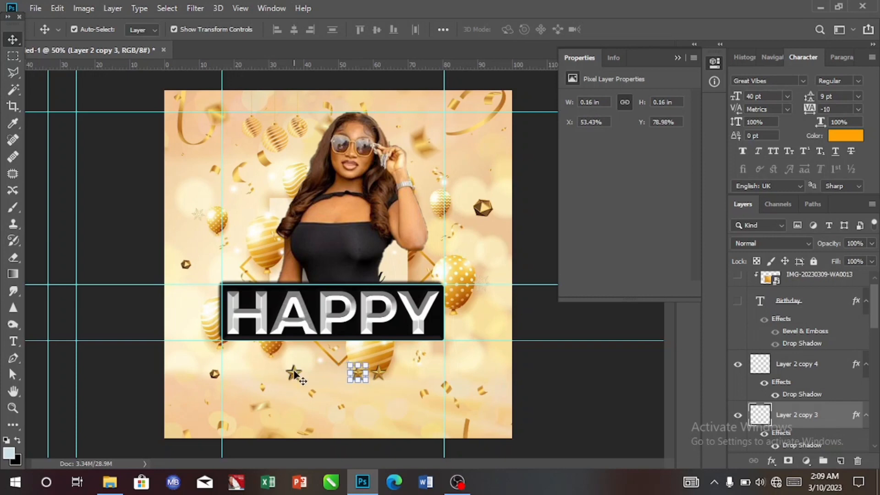
Shift another star copy from the stack horizontally to about 46.8% X, keeping it level with the others
{"action": "left_click", "coordinate": [294, 373]}
{"action": "left_click_drag", "start_coordinate": [294, 372], "coordinate": [324, 372]}
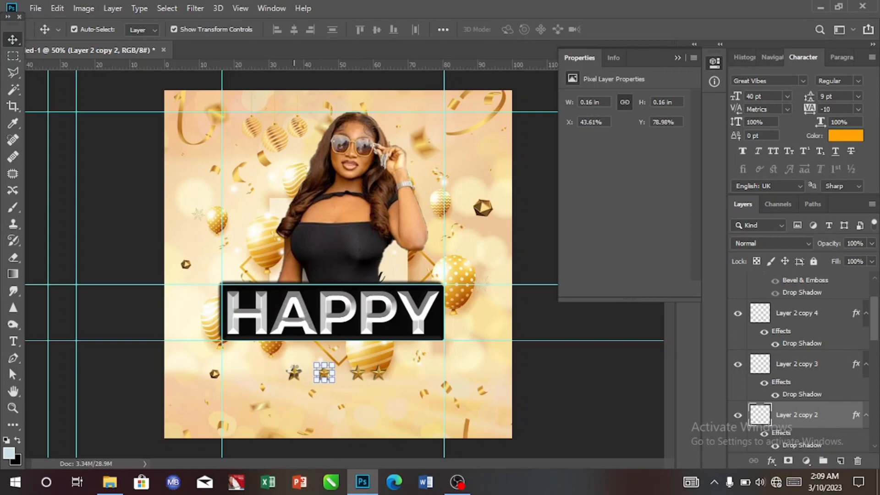
{"action": "key", "text": "Right"}
{"action": "key", "text": "Right"}
{"action": "key", "text": "Right"}
{"action": "key", "text": "Right"}
{"action": "key", "text": "Right"}
{"action": "key", "text": "Right"}
{"action": "key", "text": "Right"}
{"action": "key", "text": "Right"}
{"action": "key", "text": "Right"}
{"action": "key", "text": "Right"}
{"action": "key", "text": "Right"}
{"action": "key", "text": "Right"}
{"action": "key", "text": "Right"}
{"action": "key", "text": "Right"}
{"action": "key", "text": "Right"}
{"action": "key", "text": "Right"}
{"action": "key", "text": "Right"}
{"action": "key", "text": "Right"}
{"action": "key", "text": "Right"}
{"action": "key", "text": "Right"}
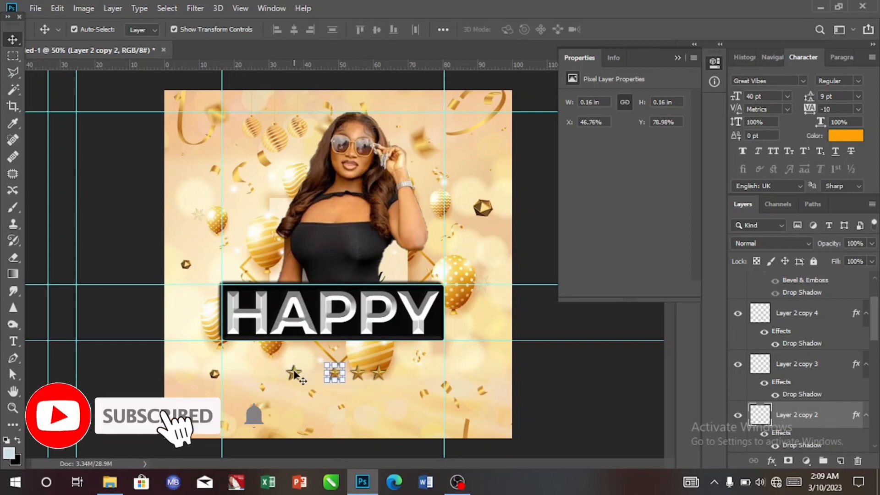
Shift the last star copy horizontally to about 41.2% X to complete an evenly spaced row of five stars
{"action": "left_click", "coordinate": [295, 373]}
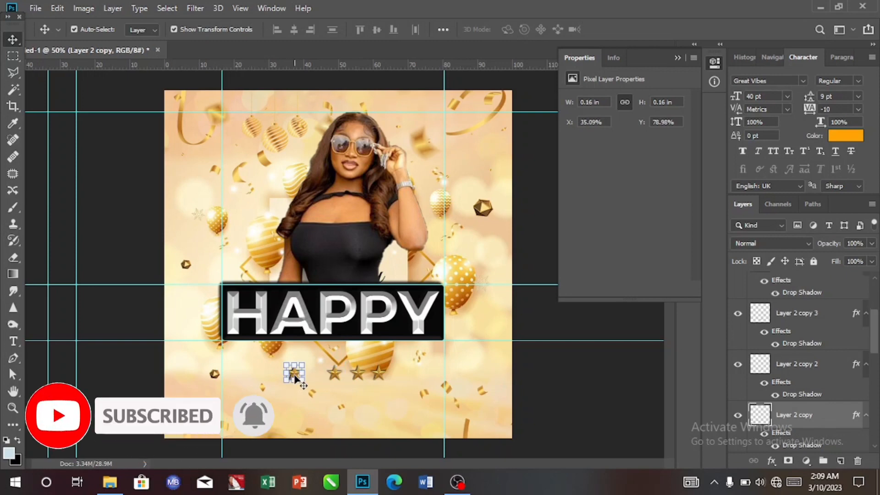
{"action": "key", "text": "Right"}
{"action": "key", "text": "Right"}
{"action": "key", "text": "Right"}
{"action": "key", "text": "Right"}
{"action": "key", "text": "Right"}
{"action": "key", "text": "Right"}
{"action": "key", "text": "Right"}
{"action": "key", "text": "Right"}
{"action": "key", "text": "Right"}
{"action": "key", "text": "Right"}
{"action": "key", "text": "Right"}
{"action": "key", "text": "Right"}
{"action": "key", "text": "Right"}
{"action": "key", "text": "Right"}
{"action": "key", "text": "Right"}
{"action": "key", "text": "Right"}
{"action": "key", "text": "Right"}
{"action": "key", "text": "Right"}
{"action": "key", "text": "Right"}
{"action": "key", "text": "Right"}
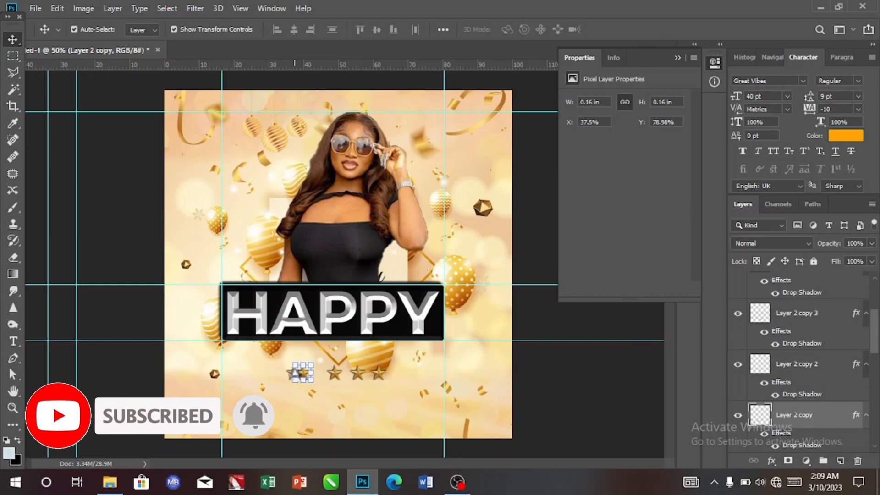
{"action": "key", "text": "Right"}
{"action": "key", "text": "Right"}
{"action": "key", "text": "Right"}
{"action": "key", "text": "Right"}
{"action": "key", "text": "Right"}
{"action": "key", "text": "Right"}
{"action": "key", "text": "Right"}
{"action": "key", "text": "Right"}
{"action": "key", "text": "Right"}
{"action": "key", "text": "Right"}
{"action": "key", "text": "Right"}
{"action": "key", "text": "Right"}
{"action": "key", "text": "Right"}
{"action": "key", "text": "Right"}
{"action": "key", "text": "Right"}
{"action": "key", "text": "Right"}
{"action": "key", "text": "Right"}
{"action": "key", "text": "Right"}
{"action": "key", "text": "Right"}
{"action": "key", "text": "Right"}
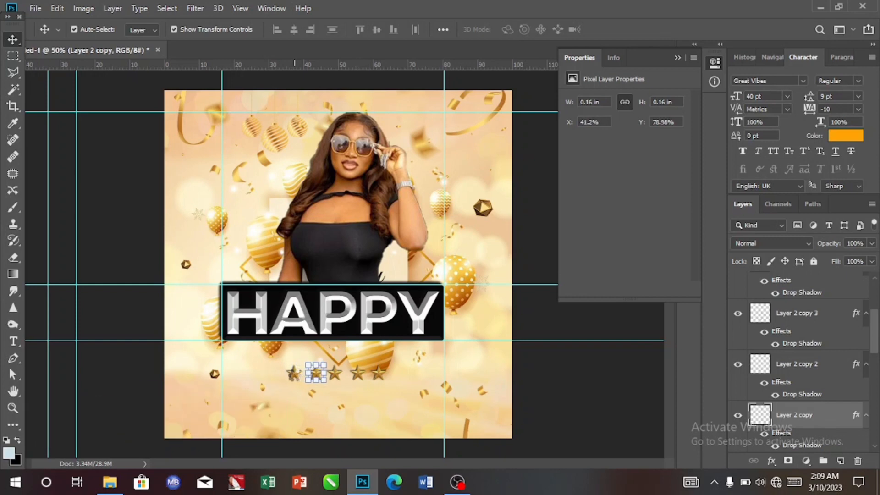
{"action": "key", "text": "Right"}
{"action": "key", "text": "Right"}
{"action": "key", "text": "Right"}
{"action": "key", "text": "Right"}
{"action": "key", "text": "Left"}
{"action": "key", "text": "Left"}
{"action": "key", "text": "Left"}
{"action": "key", "text": "Left"}
{"action": "left_click", "coordinate": [383, 415]}
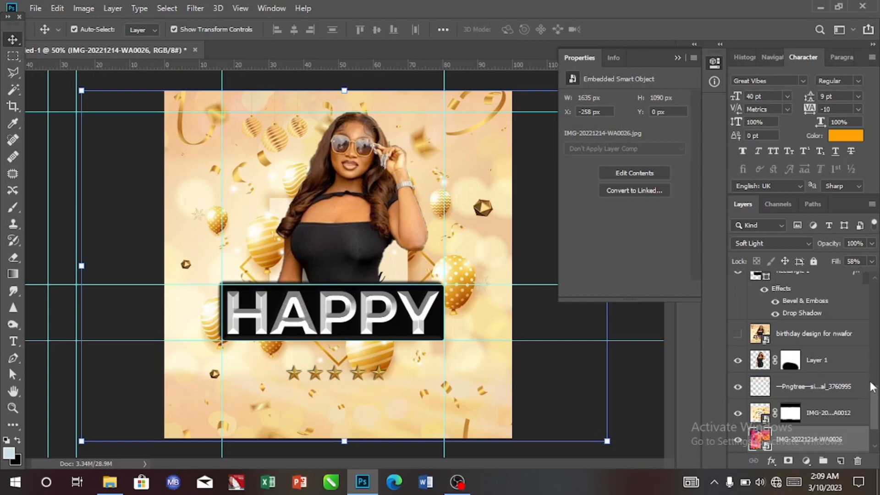
Turn the "Birthday" text layer and its clipped gold texture image back on
{"action": "left_click_drag", "start_coordinate": [876, 388], "coordinate": [879, 286]}
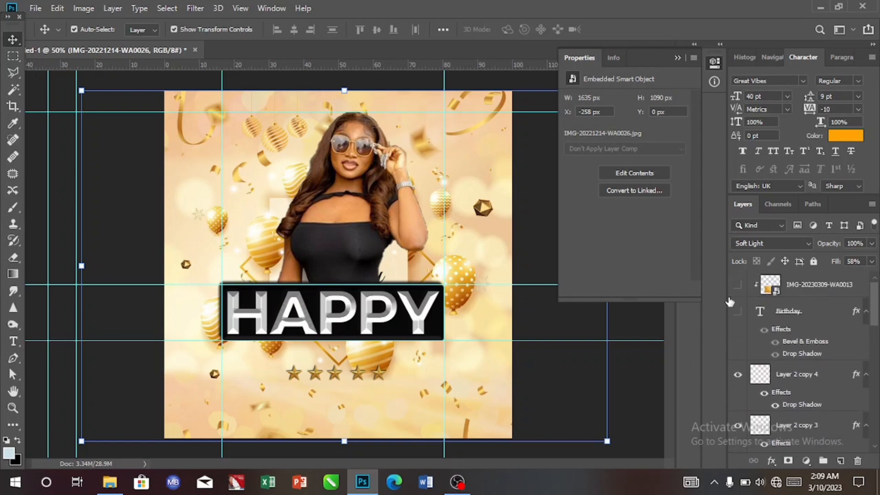
{"action": "left_click", "coordinate": [736, 311]}
{"action": "left_click", "coordinate": [738, 285]}
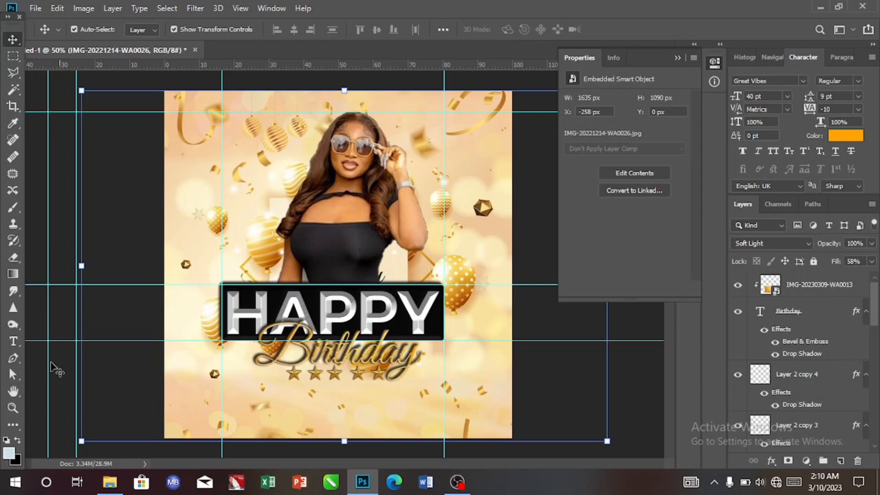
Add a text layer below the row of stars and paste "PAPAYA_EX" into it
{"action": "left_click", "coordinate": [14, 342]}
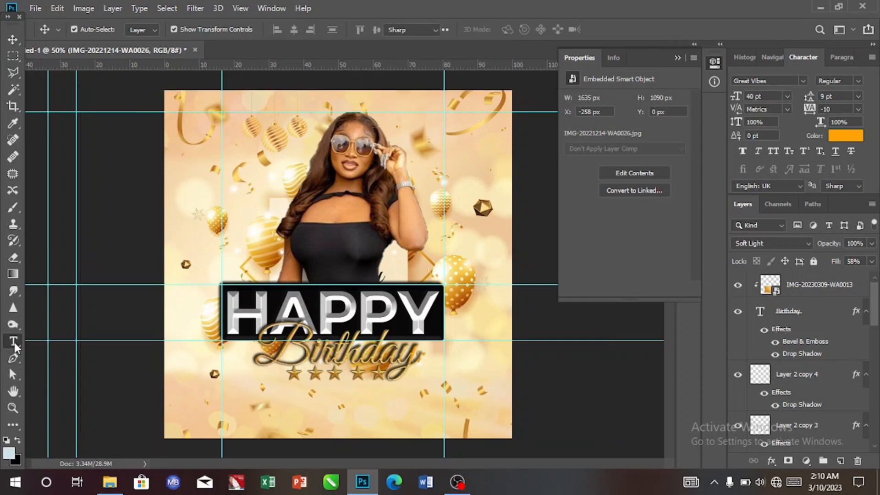
{"action": "left_click", "coordinate": [279, 401]}
{"action": "key", "text": "BackSpace"}
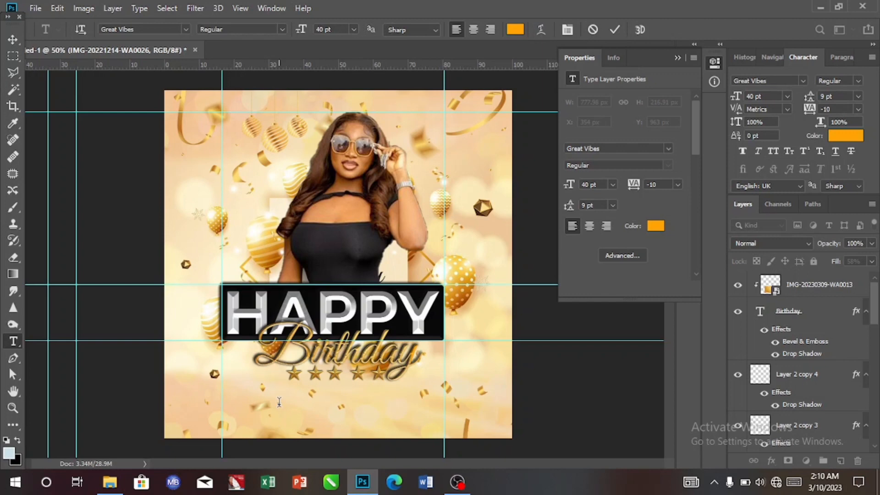
{"action": "key", "text": "ctrl+v"}
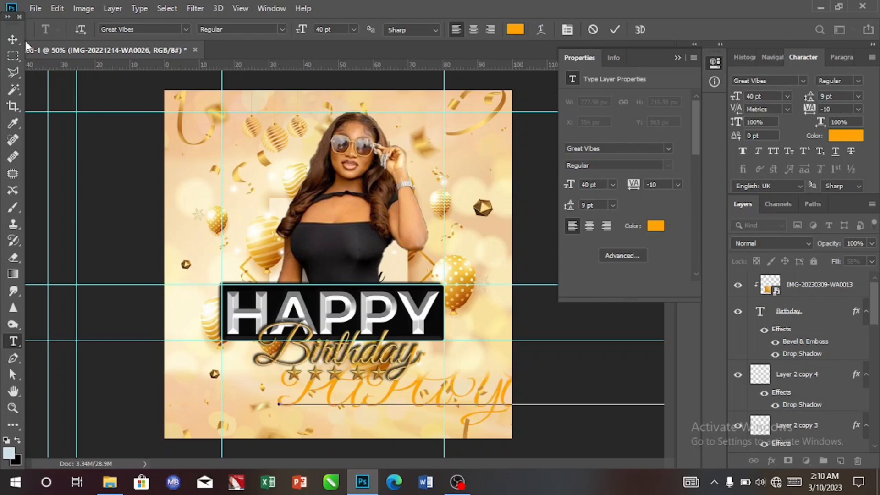
{"action": "left_click", "coordinate": [13, 40]}
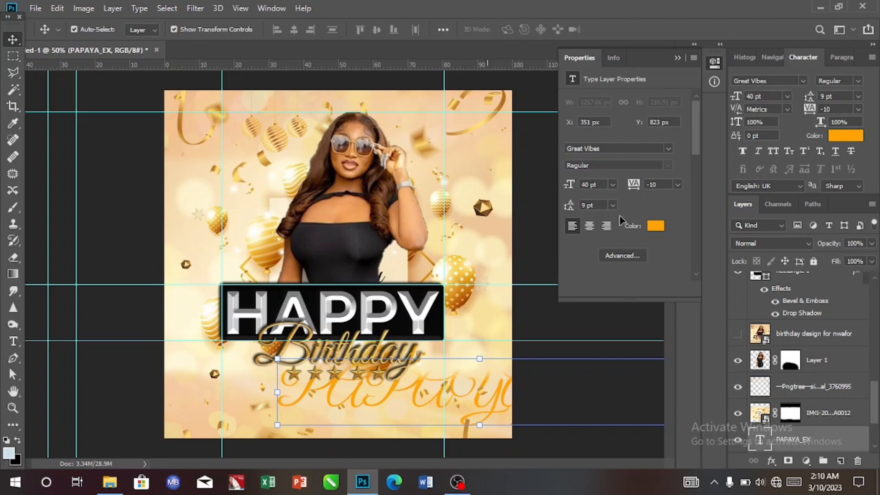
Set the "PAPAYA_EX" text to the Montserrat font at 14 pt
{"action": "left_click", "coordinate": [802, 82]}
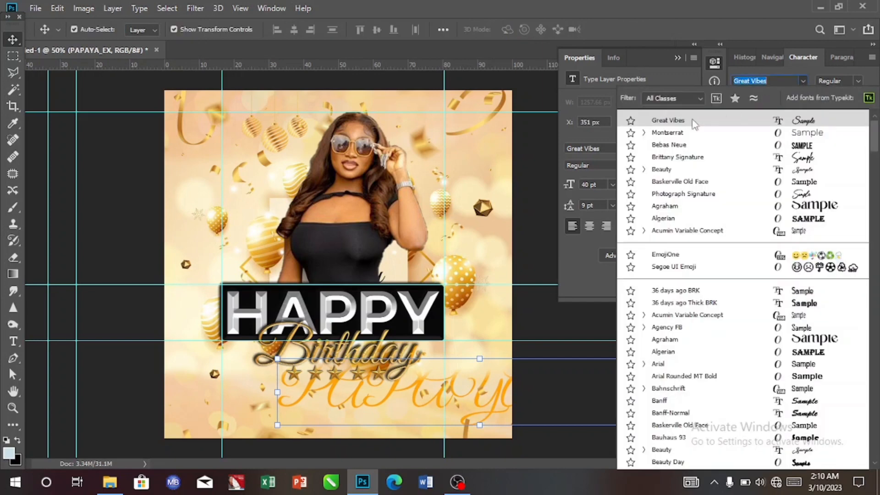
{"action": "left_click", "coordinate": [675, 135]}
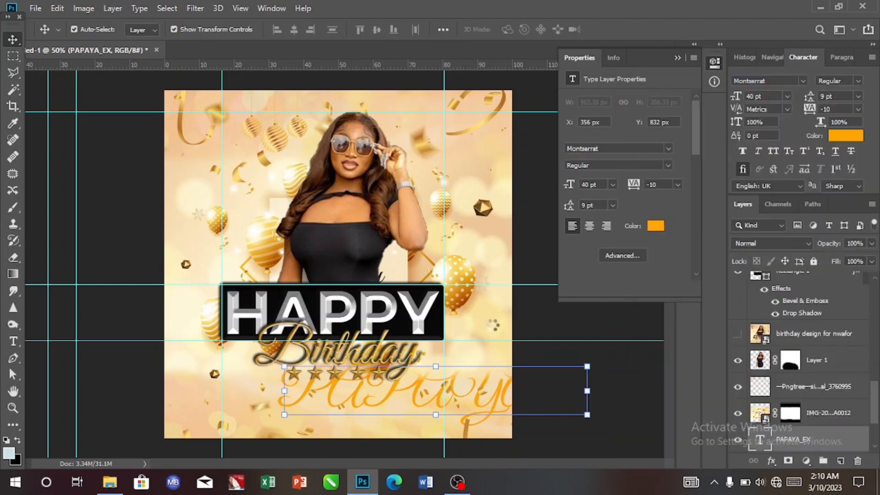
{"action": "left_click", "coordinate": [786, 96]}
{"action": "left_click", "coordinate": [766, 183]}
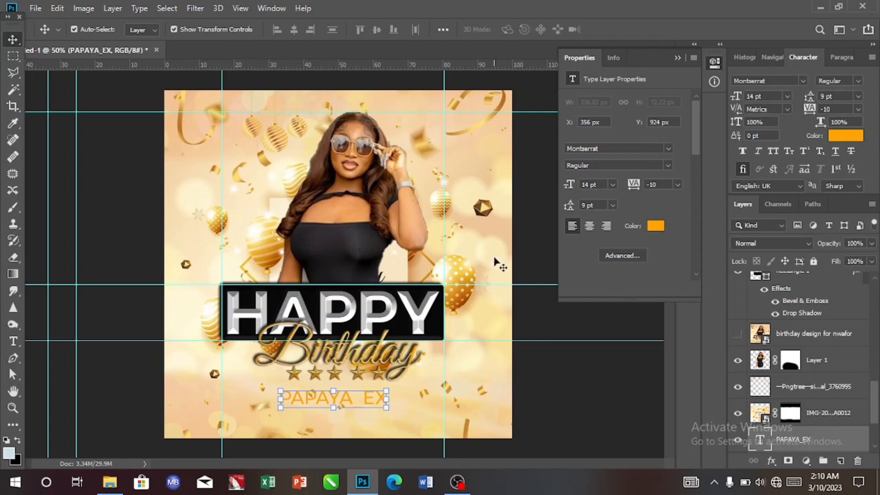
Change the "PAPAYA_EX" text's weight to SemiBold and its size to 10 pt
{"action": "left_click", "coordinate": [857, 81]}
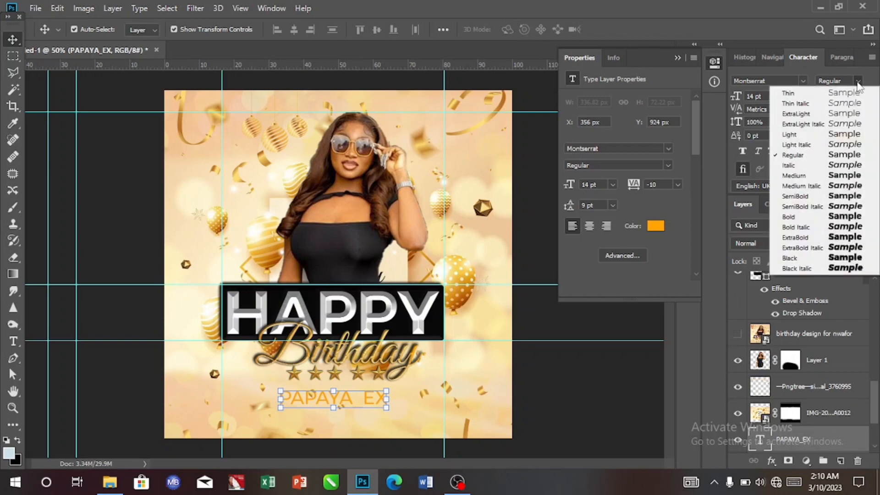
{"action": "left_click", "coordinate": [806, 197]}
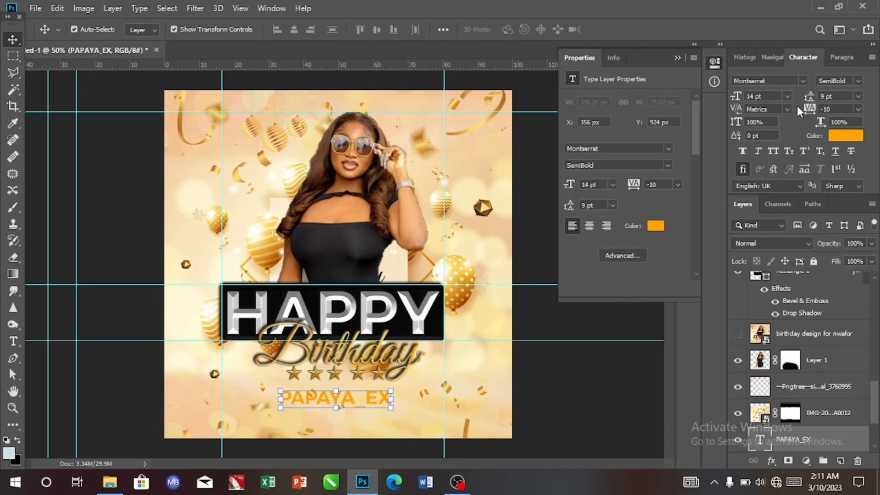
{"action": "left_click", "coordinate": [787, 96]}
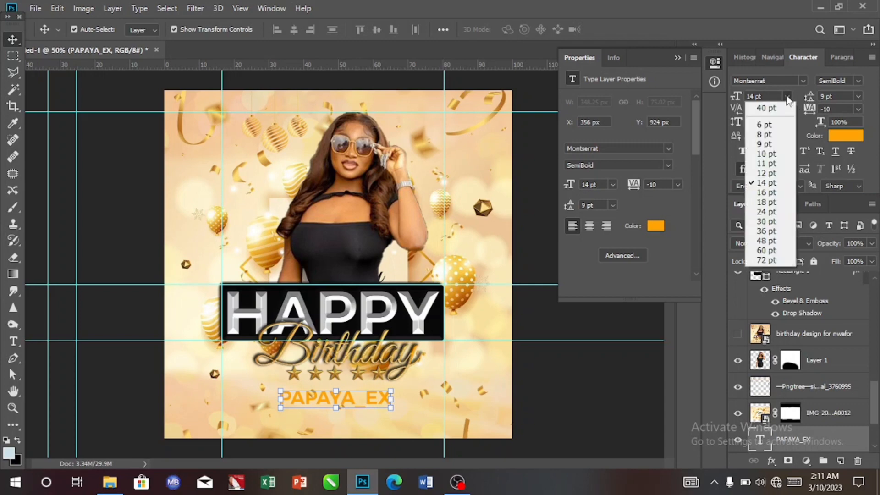
{"action": "left_click", "coordinate": [771, 154]}
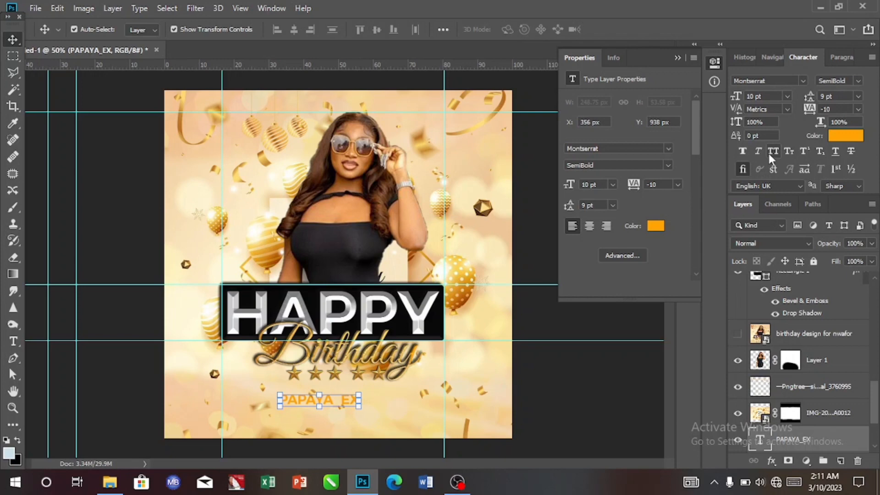
Set the "PAPAYA_EX" tracking to 0 and its colour to near-black #090808, sampled from the banner behind "HAPPY"
{"action": "left_click", "coordinate": [858, 110]}
{"action": "left_click", "coordinate": [843, 186]}
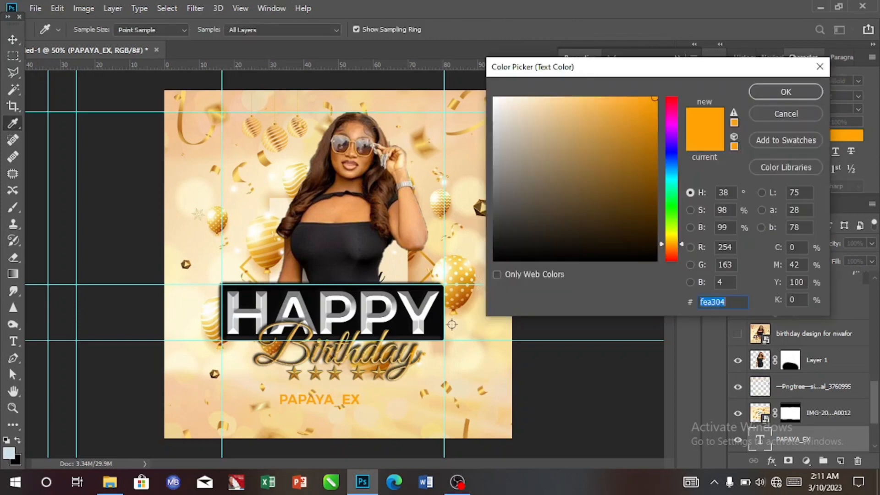
{"action": "left_click", "coordinate": [436, 325]}
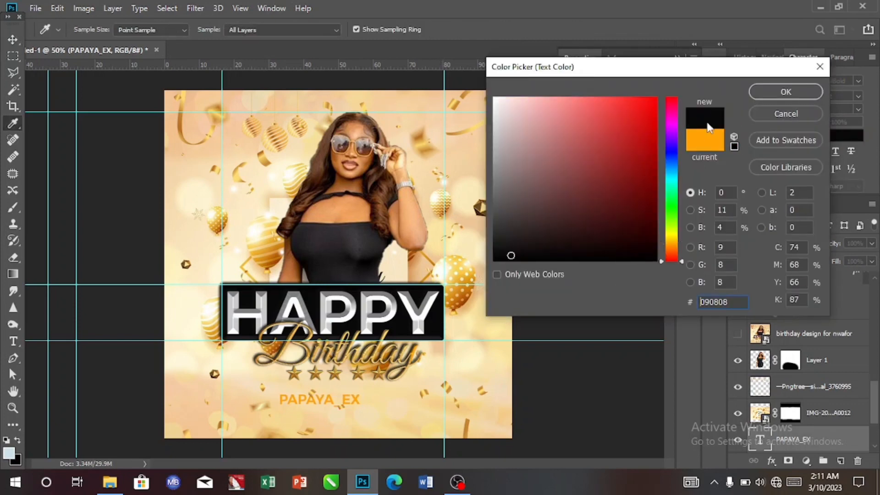
{"action": "left_click", "coordinate": [759, 96]}
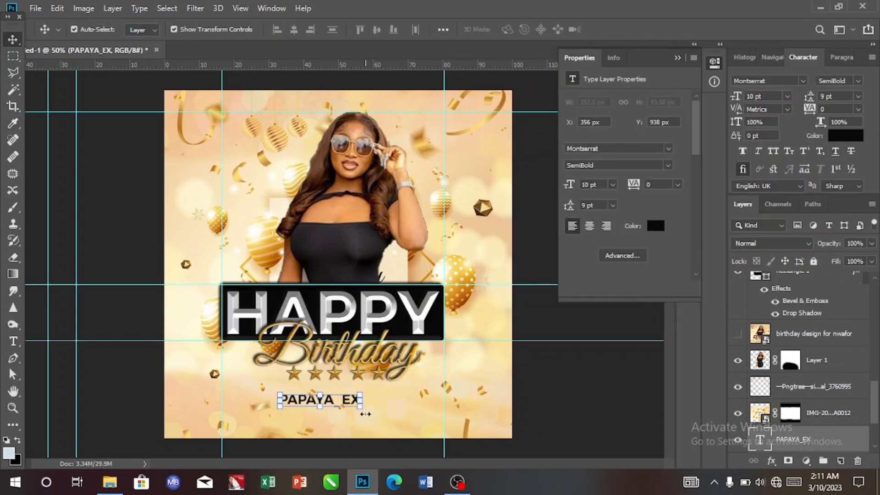
Move the "PAPAYA_EX" text up close beneath the stars and centre it horizontally on the canvas
{"action": "left_click_drag", "start_coordinate": [348, 403], "coordinate": [363, 394]}
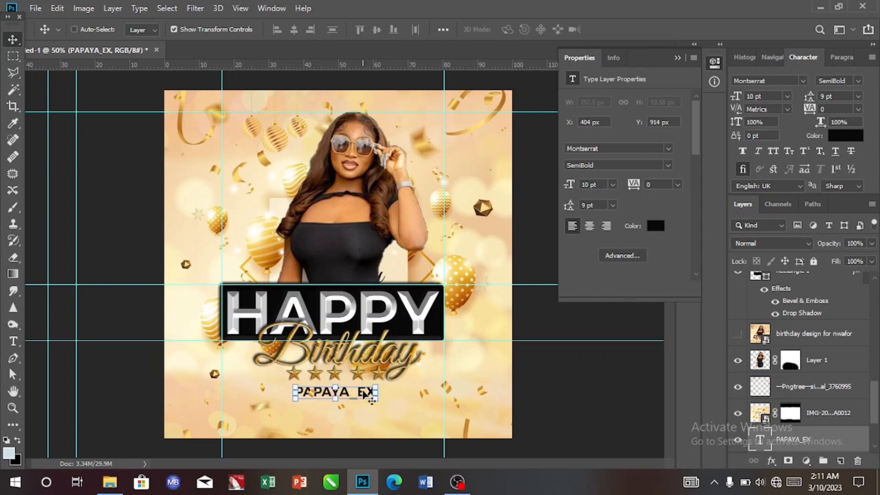
{"action": "left_click", "coordinate": [364, 394]}
{"action": "key", "text": "ctrl+a"}
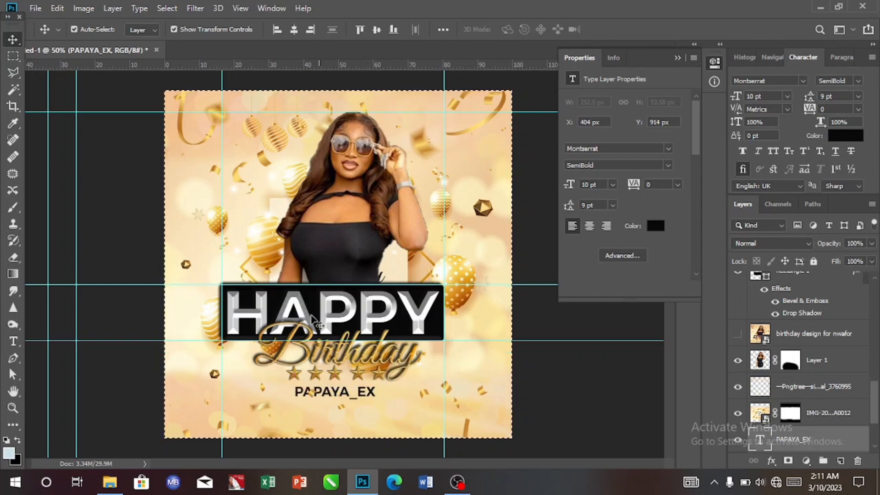
{"action": "left_click", "coordinate": [294, 31]}
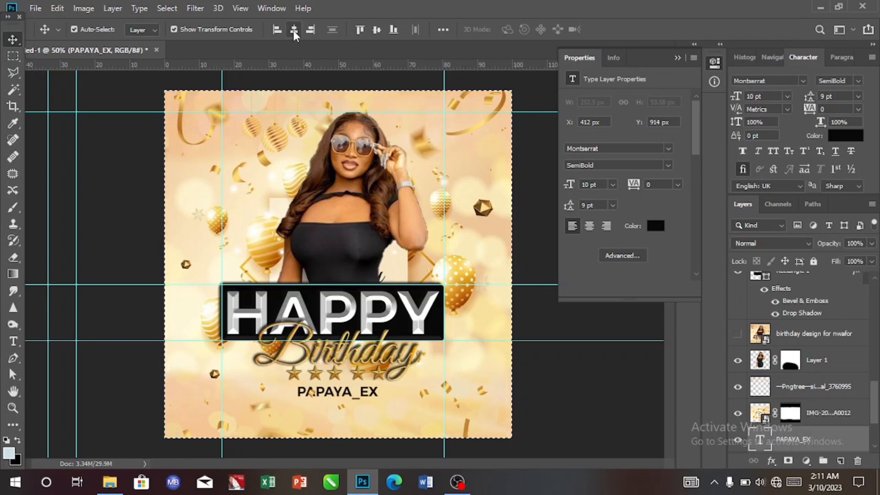
{"action": "key", "text": "ctrl+d"}
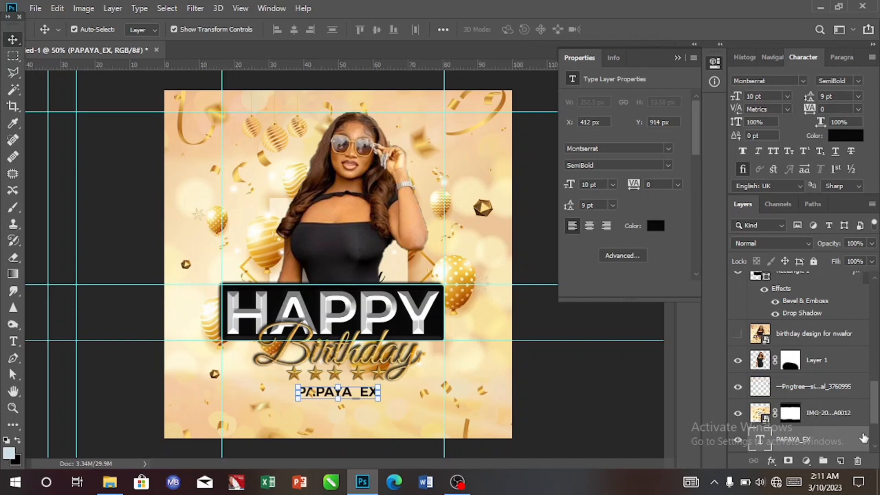
Add a 5 px outside stroke in off-white #fefbfb to the "PAPAYA_EX" text layer
{"action": "double_click", "coordinate": [864, 438]}
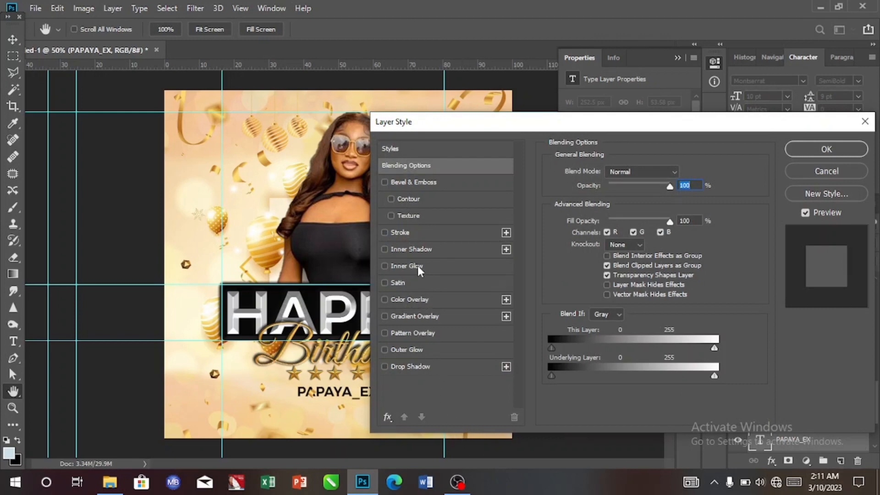
{"action": "left_click", "coordinate": [416, 237]}
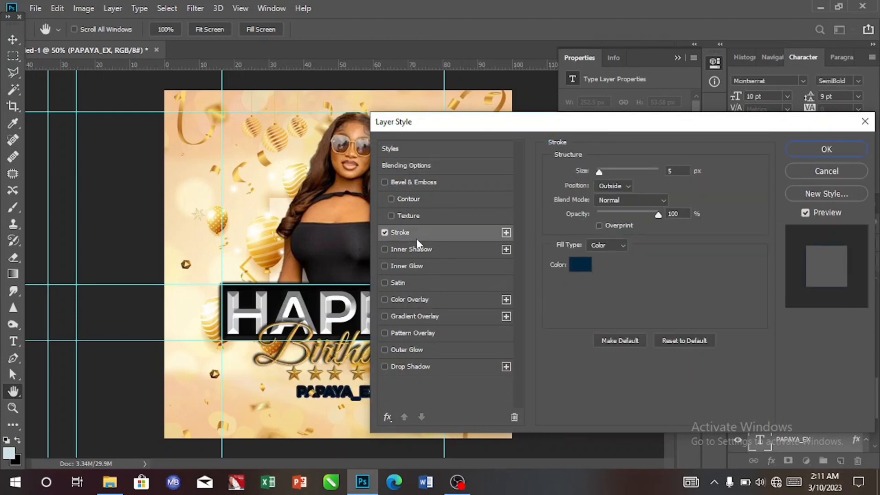
{"action": "left_click", "coordinate": [581, 264]}
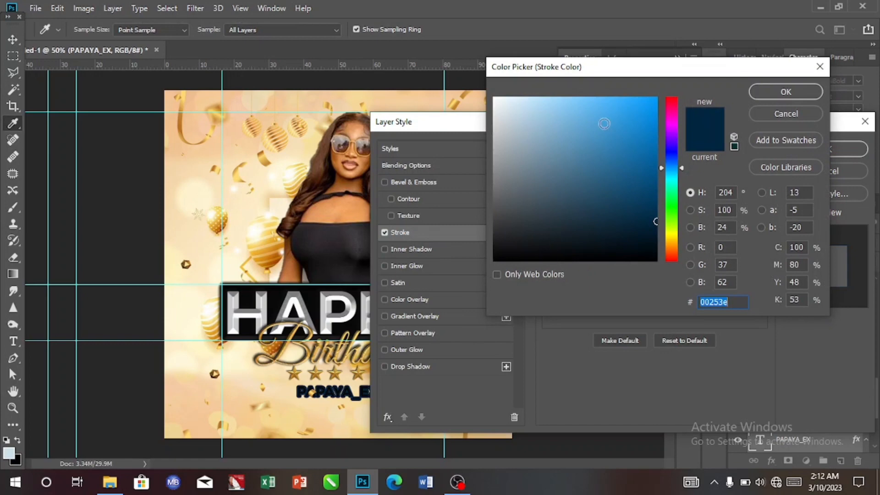
{"action": "left_click", "coordinate": [669, 102]}
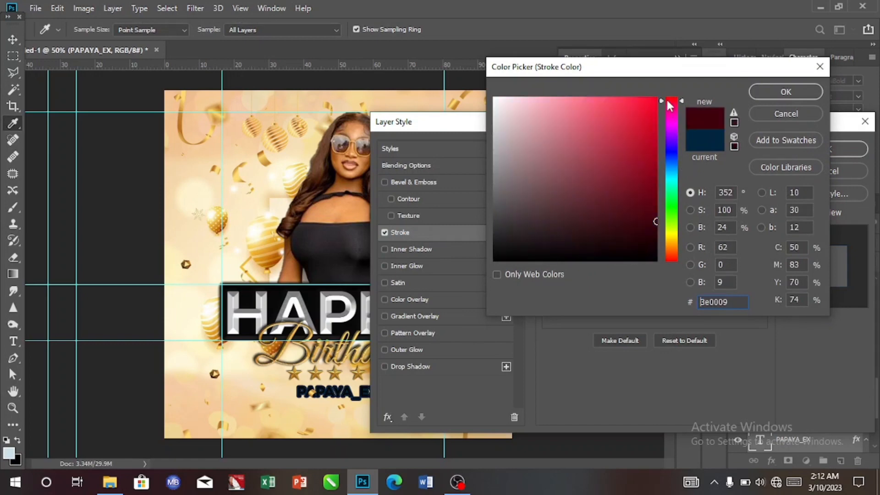
{"action": "left_click", "coordinate": [495, 98]}
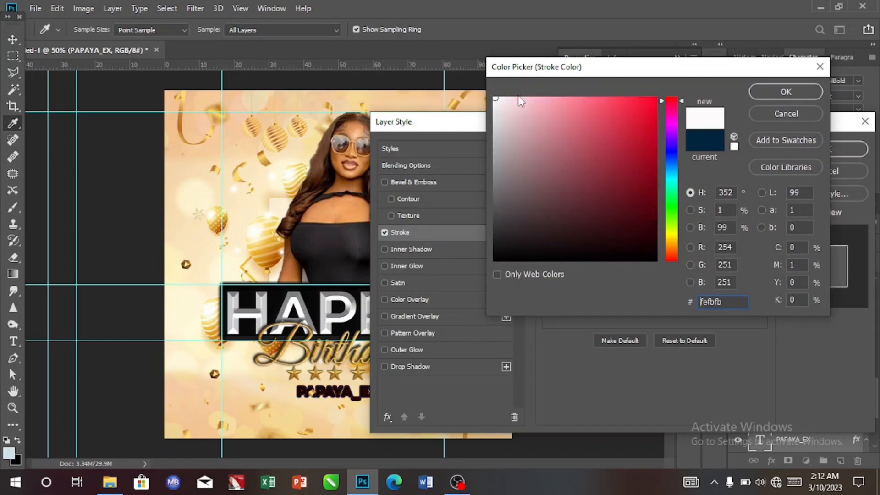
{"action": "left_click", "coordinate": [782, 91]}
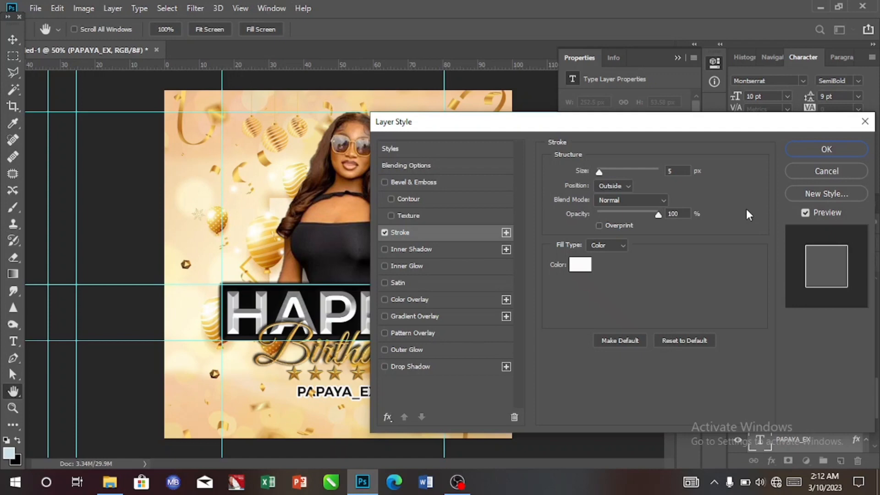
Add a drop shadow with a 5 px distance to the "PAPAYA_EX" text and apply the layer style
{"action": "left_click", "coordinate": [462, 365]}
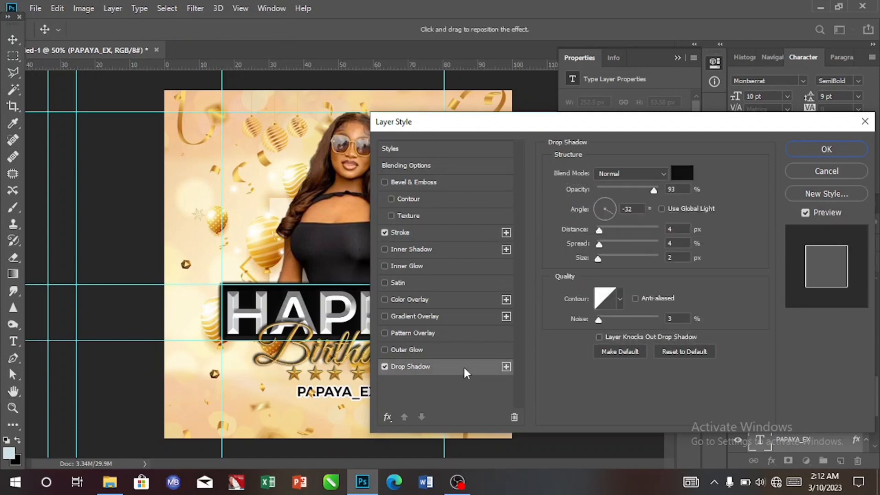
{"action": "left_click", "coordinate": [601, 230]}
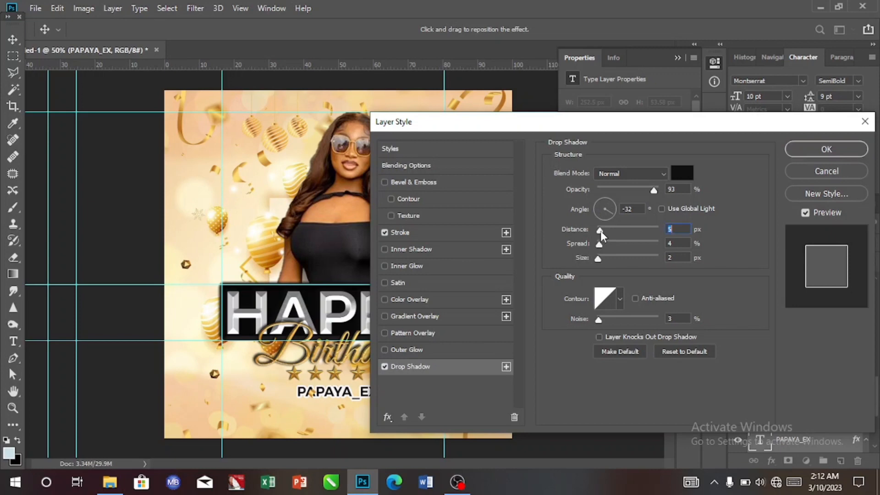
{"action": "left_click", "coordinate": [385, 183]}
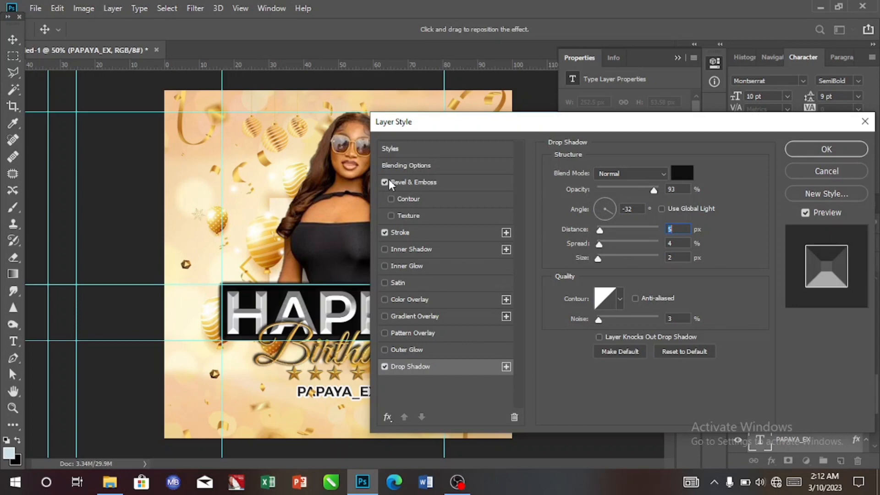
{"action": "left_click", "coordinate": [385, 182]}
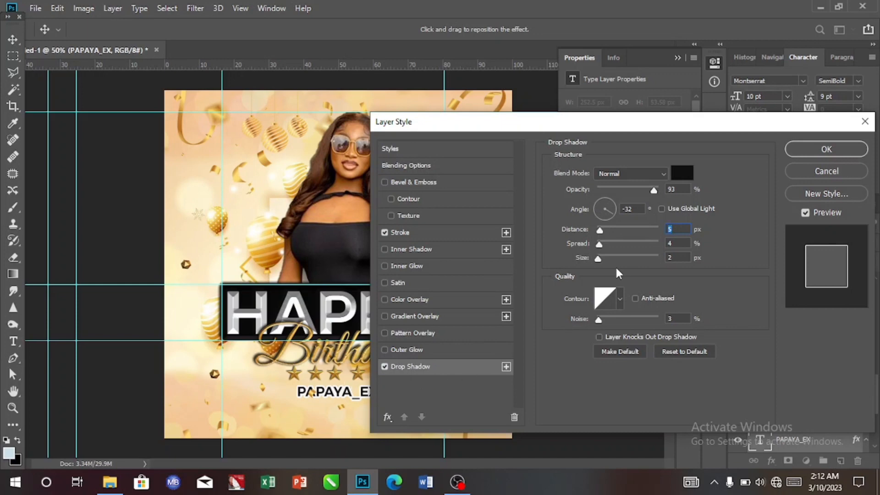
{"action": "left_click", "coordinate": [599, 258]}
{"action": "left_click", "coordinate": [599, 243]}
{"action": "left_click", "coordinate": [825, 151]}
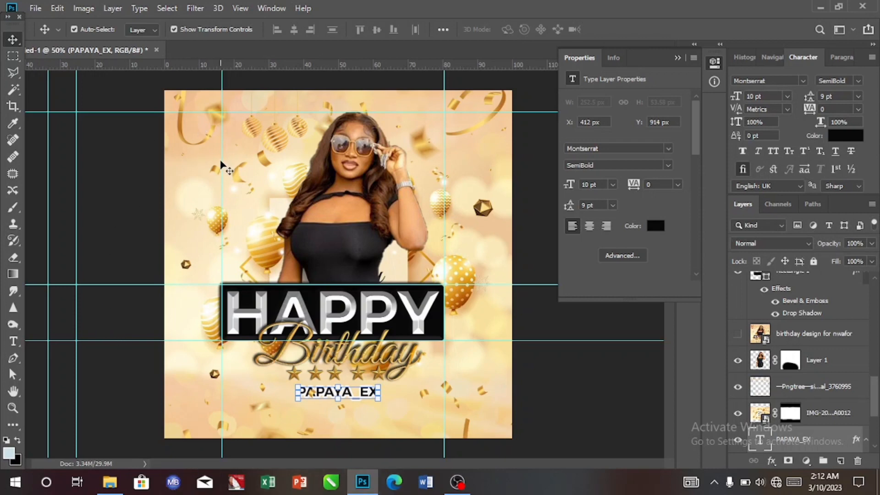
Move the vertical guide from the left edge of the "HAPPY" banner outward to near the canvas's left edge
{"action": "left_click_drag", "start_coordinate": [222, 165], "coordinate": [187, 174]}
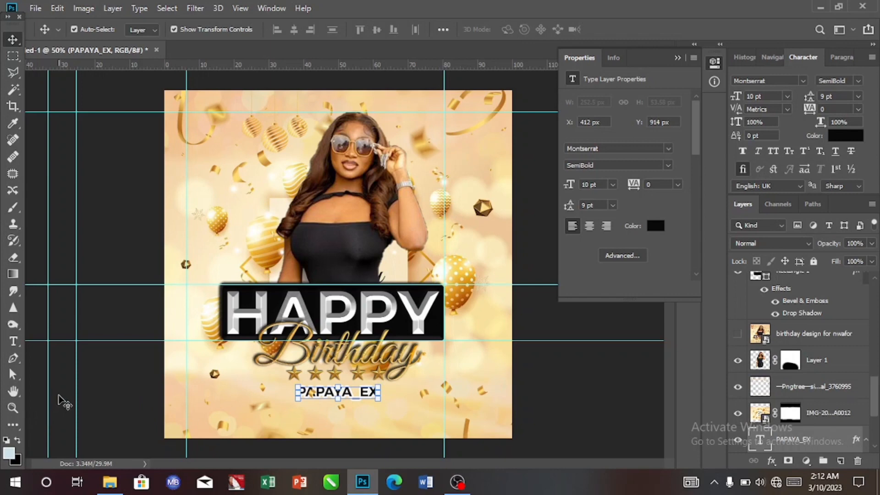
Add a two-line text beneath "PAPAYA_EX" reading "May this new age bring you to higher dimensions of Gods grace."
{"action": "left_click", "coordinate": [18, 343]}
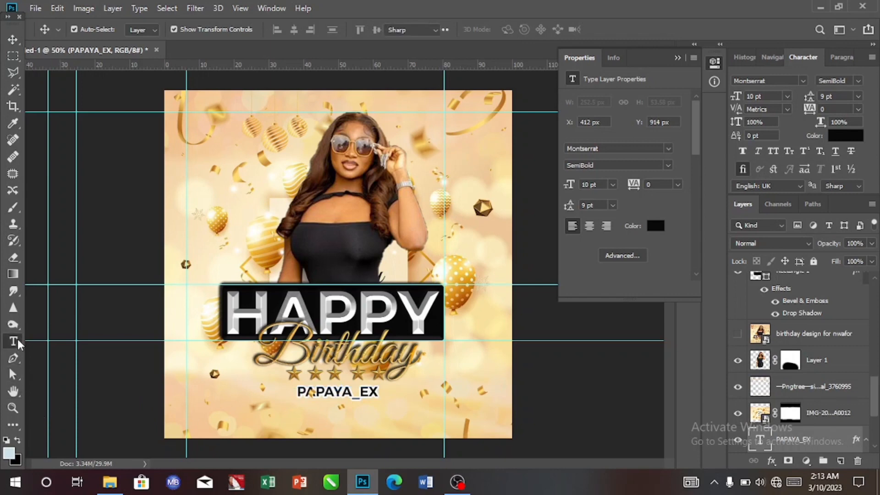
{"action": "left_click", "coordinate": [267, 416]}
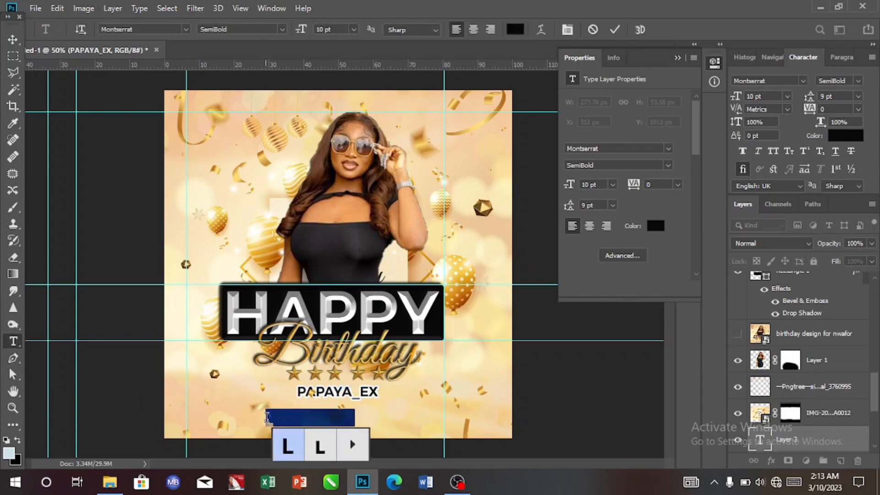
{"action": "key", "text": "BackSpace"}
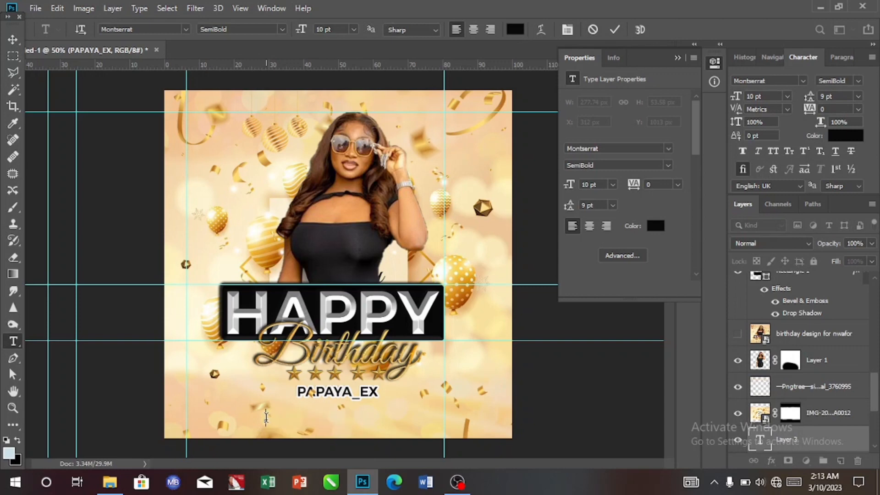
{"action": "type", "text": "May this new age bring you to higher dimensions of Gods grace."}
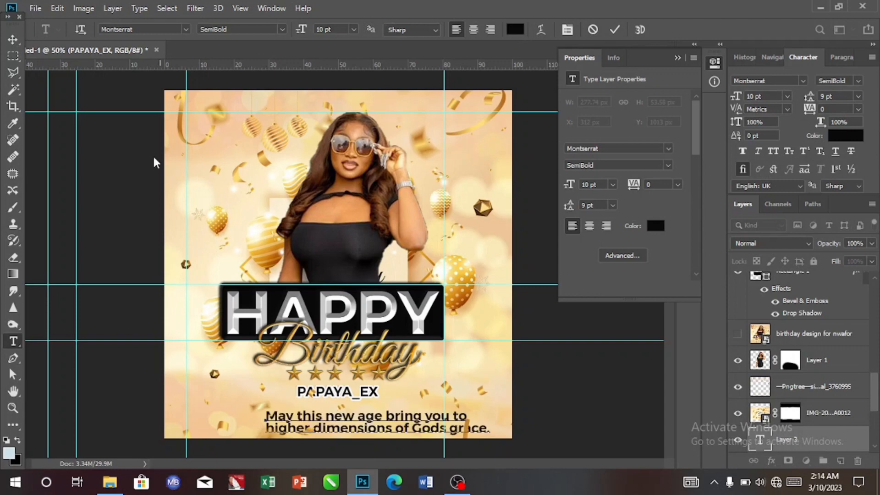
{"action": "left_click", "coordinate": [12, 40]}
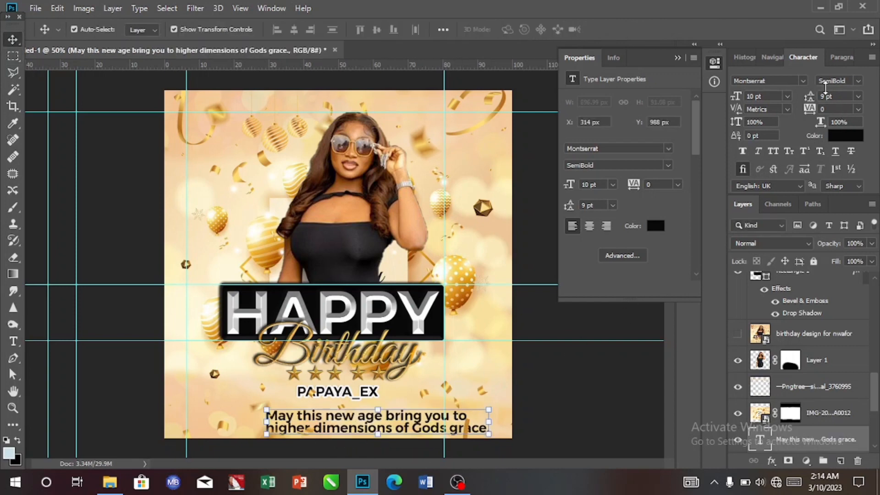
Centre-align the birthday wish's lines and set both its font size and leading to 8 pt
{"action": "left_click", "coordinate": [839, 58]}
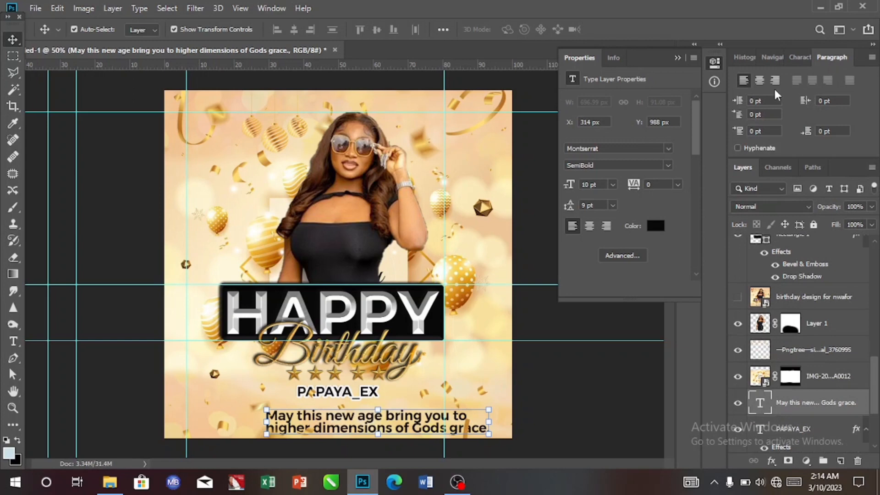
{"action": "left_click", "coordinate": [760, 83]}
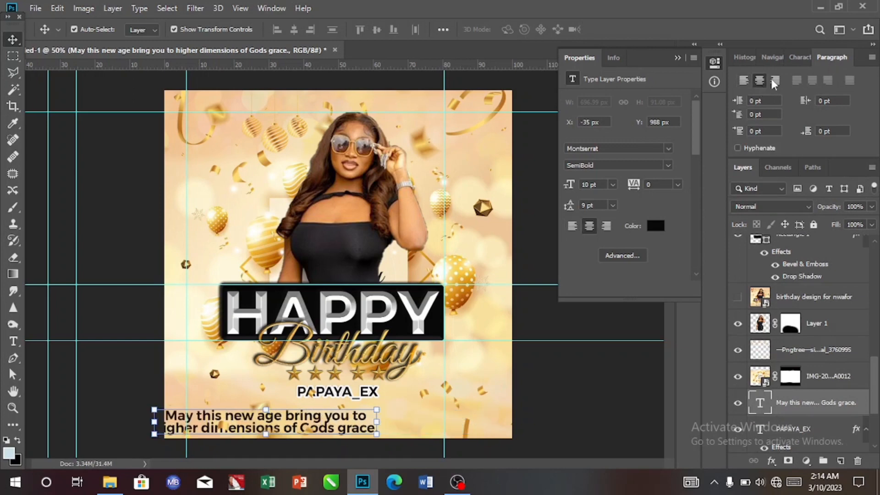
{"action": "left_click", "coordinate": [800, 57]}
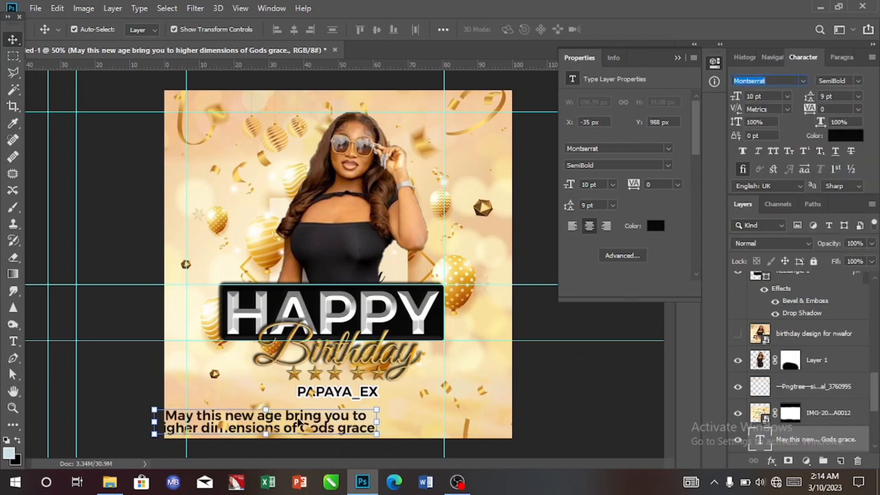
{"action": "left_click_drag", "start_coordinate": [298, 423], "coordinate": [376, 410]}
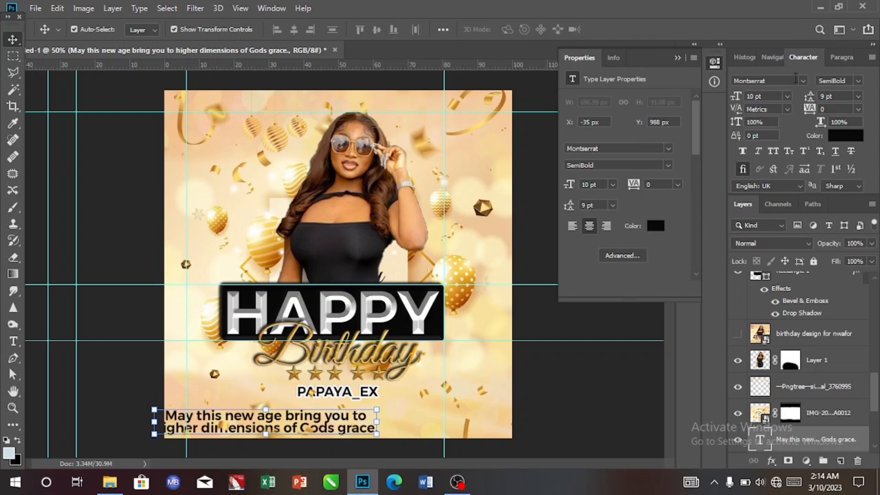
{"action": "left_click", "coordinate": [786, 96]}
{"action": "left_click", "coordinate": [762, 135]}
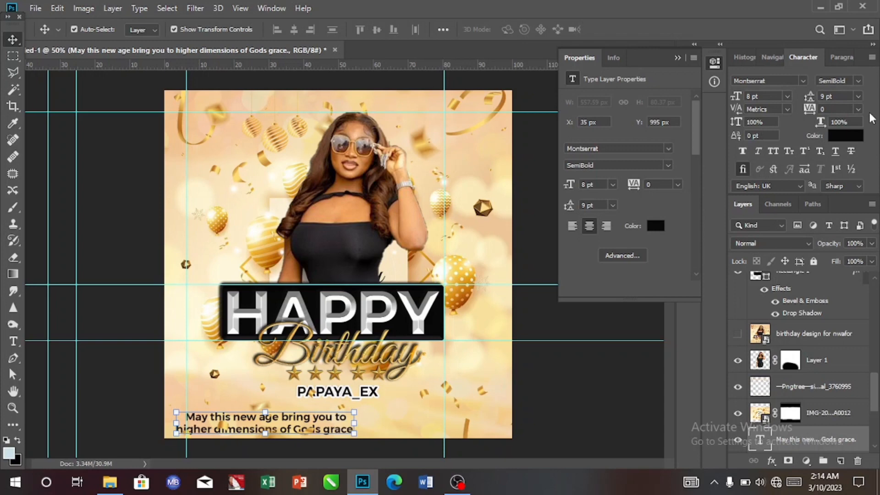
{"action": "left_click", "coordinate": [858, 96]}
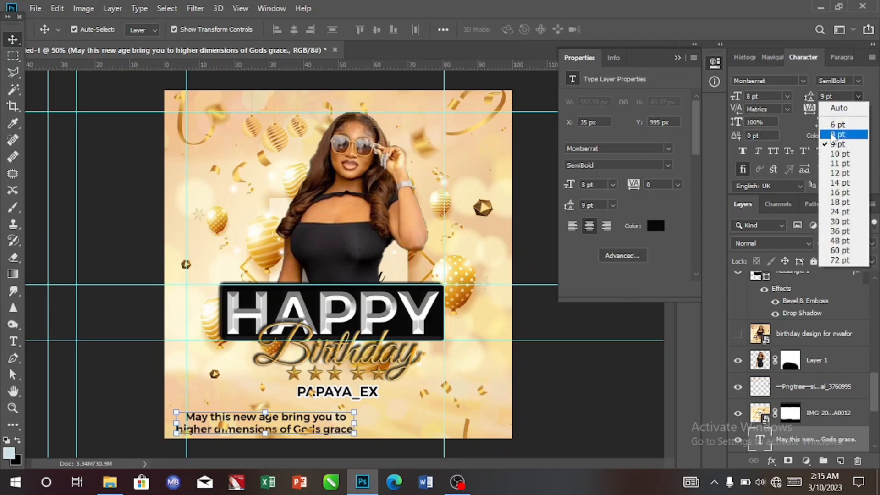
{"action": "left_click", "coordinate": [832, 138]}
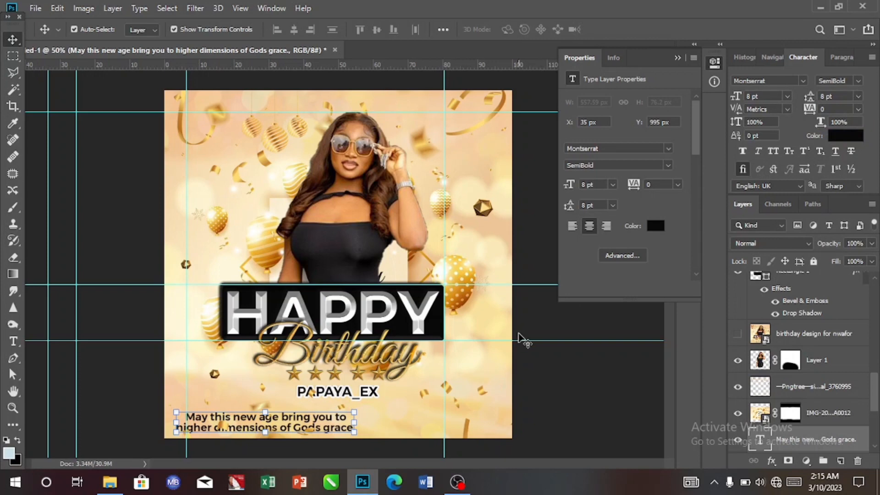
Centre the birthday wish text horizontally on the canvas and clear the selection
{"action": "key", "text": "ctrl"}
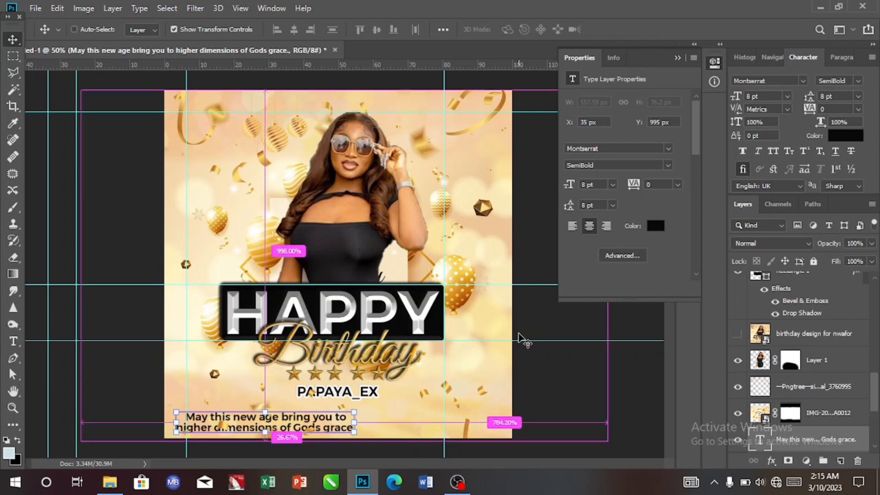
{"action": "key", "text": "ctrl+a"}
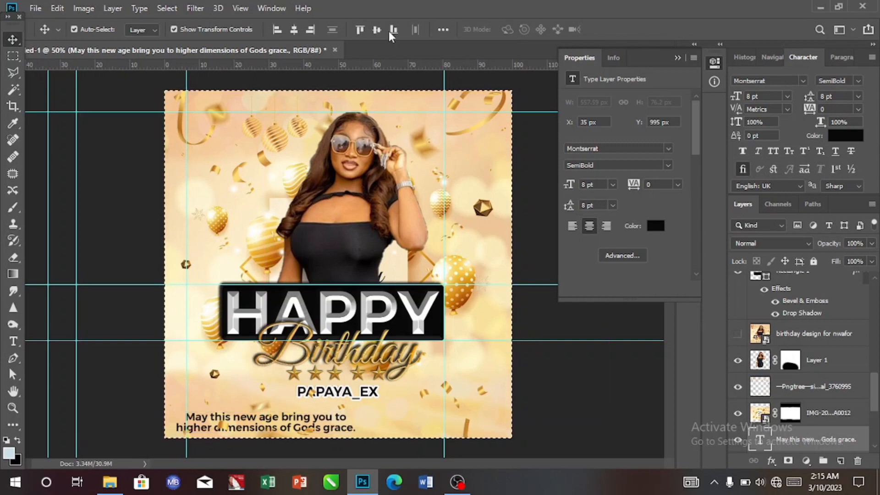
{"action": "left_click", "coordinate": [294, 30]}
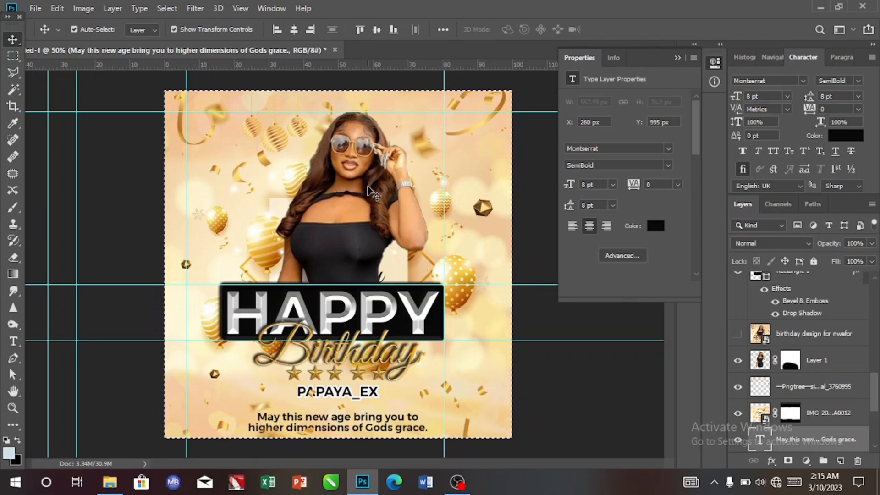
{"action": "key", "text": "ctrl"}
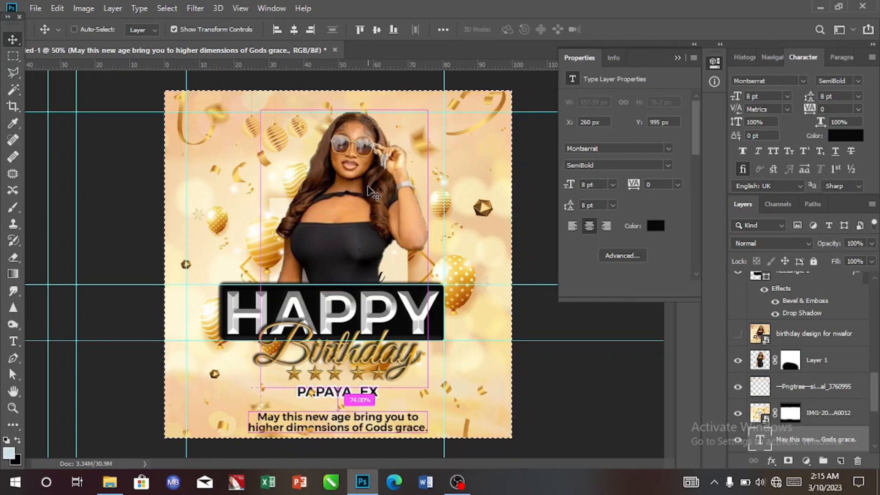
{"action": "key", "text": "ctrl+d"}
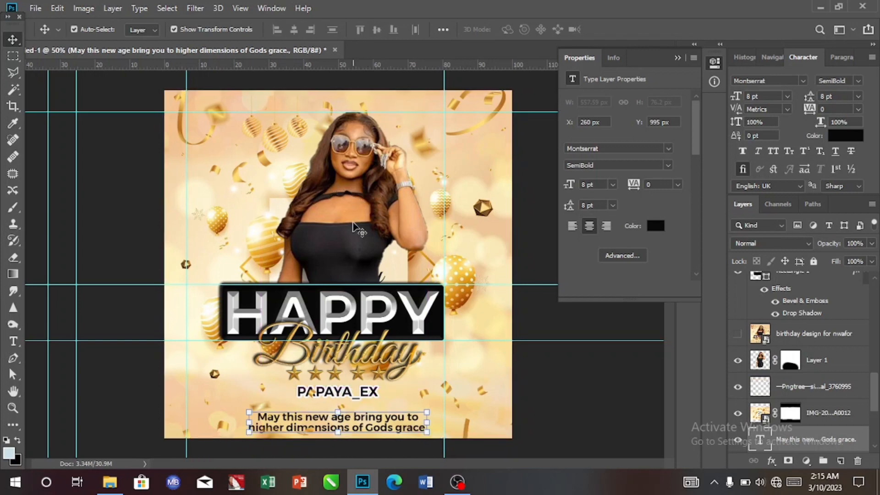
Nudge the birthday wish text up to Y 961 px, close beneath "PAPAYA_EX"
{"action": "key", "text": "Up"}
{"action": "key", "text": "Up"}
{"action": "key", "text": "Up"}
{"action": "key", "text": "Up"}
{"action": "key", "text": "Up"}
{"action": "key", "text": "Up"}
{"action": "key", "text": "Up"}
{"action": "key", "text": "Up"}
{"action": "key", "text": "Up"}
{"action": "key", "text": "Up"}
{"action": "key", "text": "Up"}
{"action": "key", "text": "Up"}
{"action": "key", "text": "Up"}
{"action": "key", "text": "Up"}
{"action": "key", "text": "Up"}
{"action": "key", "text": "Up"}
{"action": "key", "text": "Up"}
{"action": "key", "text": "Up"}
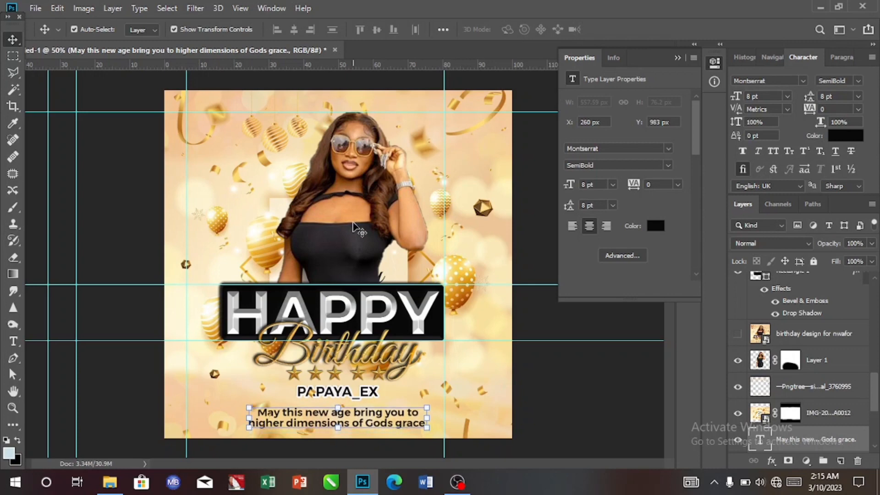
{"action": "key", "text": "Up"}
{"action": "key", "text": "Up"}
{"action": "key", "text": "Up"}
{"action": "key", "text": "Up"}
{"action": "key", "text": "Up"}
{"action": "key", "text": "Up"}
{"action": "key", "text": "Up"}
{"action": "key", "text": "Up"}
{"action": "key", "text": "Up"}
{"action": "key", "text": "Up"}
{"action": "key", "text": "Up"}
{"action": "key", "text": "Up"}
{"action": "key", "text": "Up"}
{"action": "key", "text": "Up"}
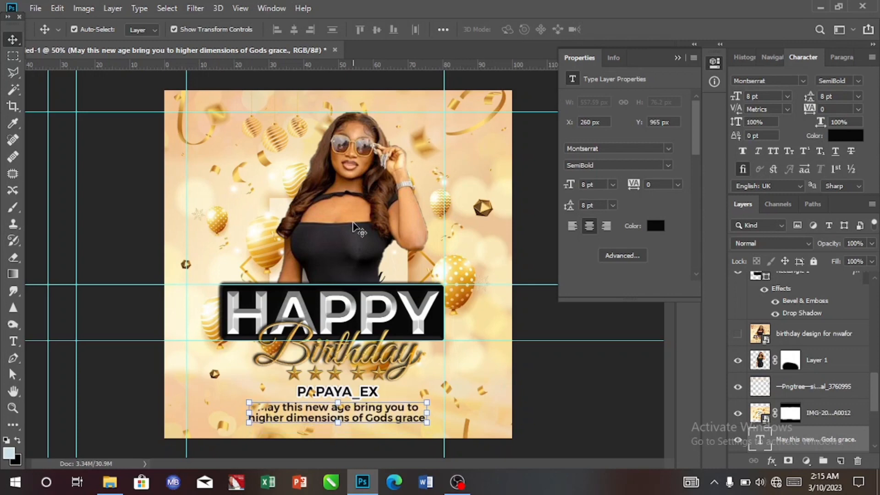
{"action": "key", "text": "Up"}
{"action": "key", "text": "Up"}
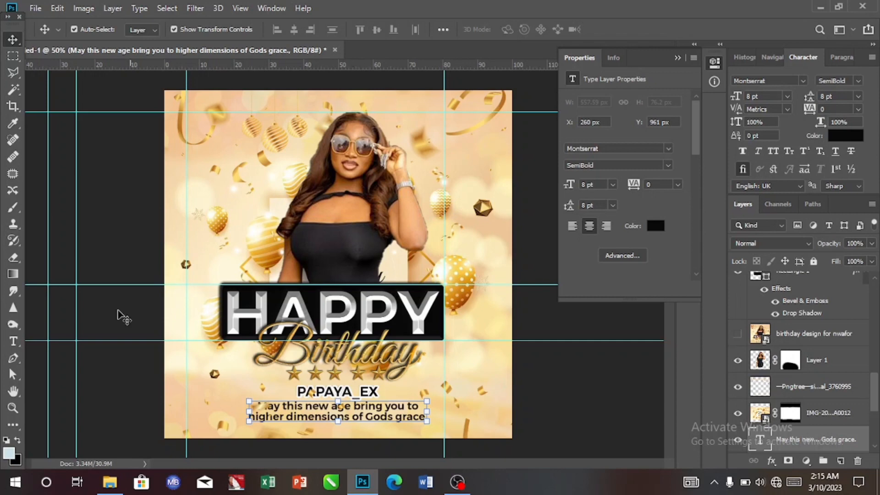
Draw a black rectangle about 90 by 190 px from the guide intersection in the canvas's upper-left corner
{"action": "left_click", "coordinate": [13, 427]}
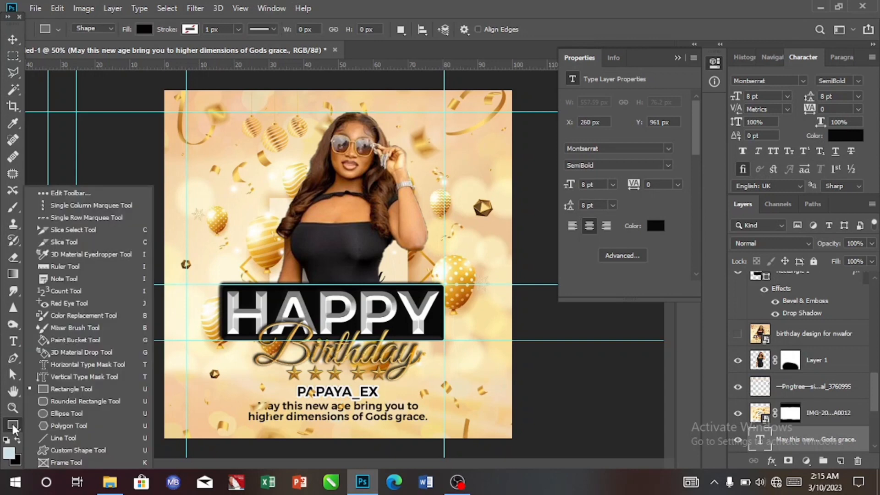
{"action": "left_click", "coordinate": [13, 427]}
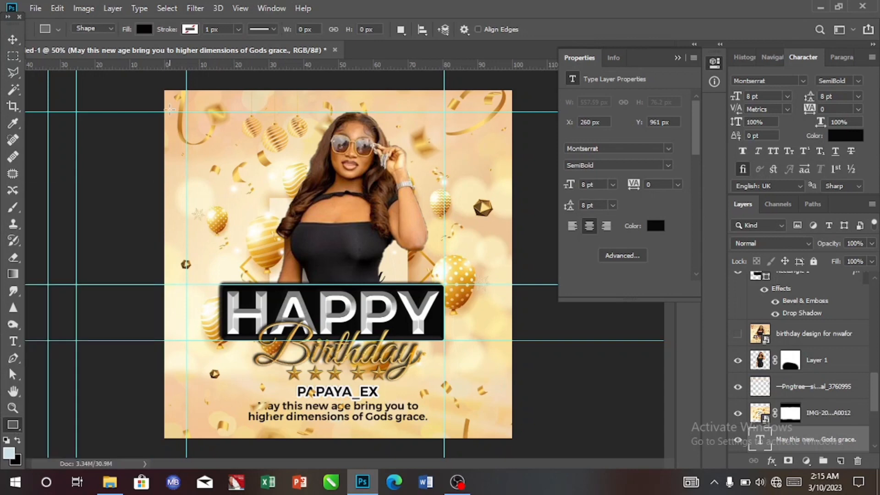
{"action": "left_click_drag", "start_coordinate": [186, 111], "coordinate": [216, 173]}
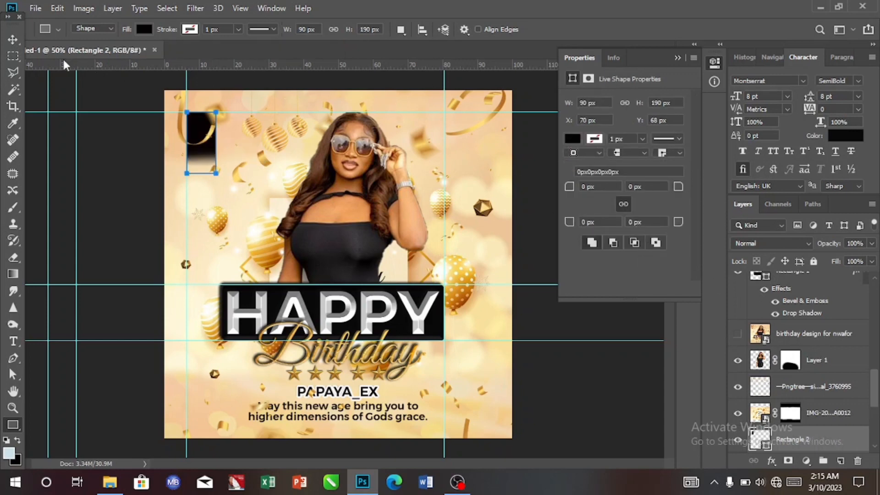
Round all four corners of the black corner rectangle to a 12 px radius
{"action": "left_click", "coordinate": [17, 42]}
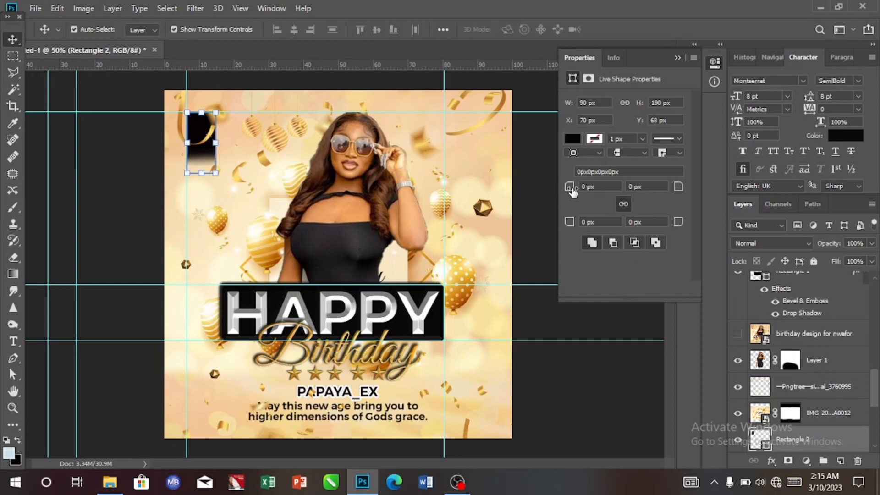
{"action": "mouse_move", "coordinate": [572, 190]}
{"action": "left_mouse_down"}
{"action": "mouse_move", "coordinate": [582, 192]}
{"action": "mouse_move", "coordinate": [574, 192]}
{"action": "left_mouse_up"}
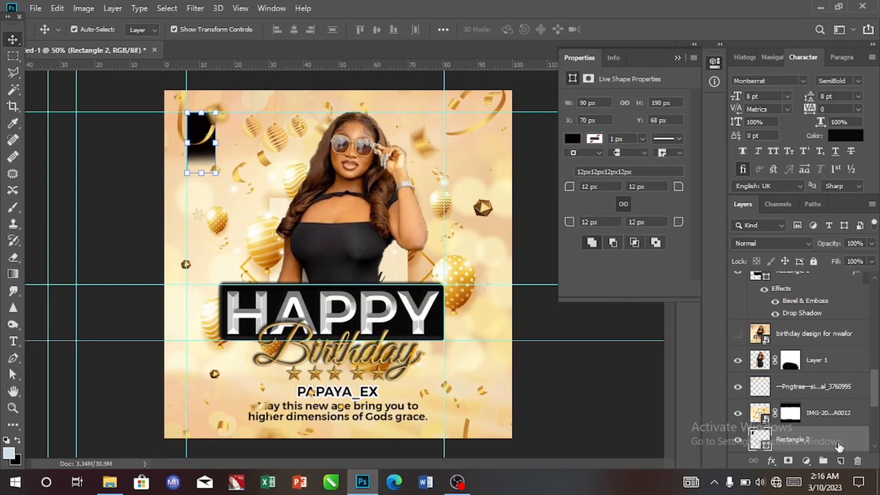
Move the black rectangle's layer up the stack to sit between "Layer 2 copy" and "Layer 2"
{"action": "left_click", "coordinate": [222, 267]}
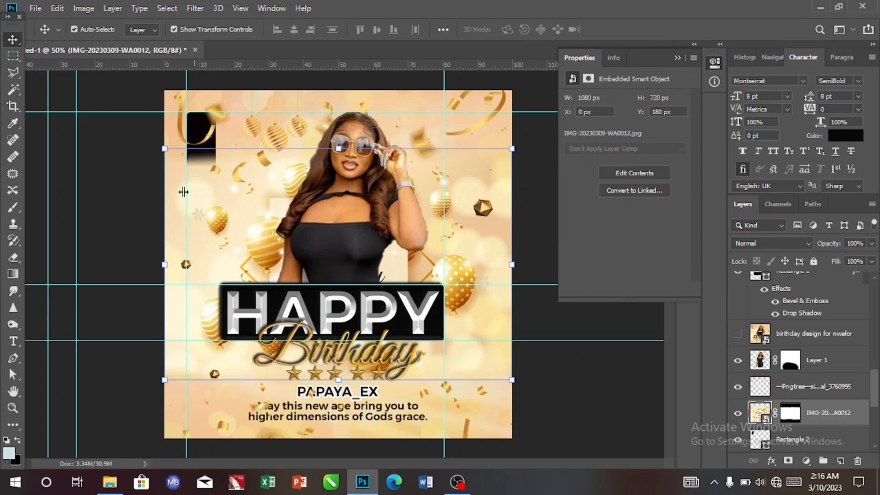
{"action": "left_click", "coordinate": [204, 129]}
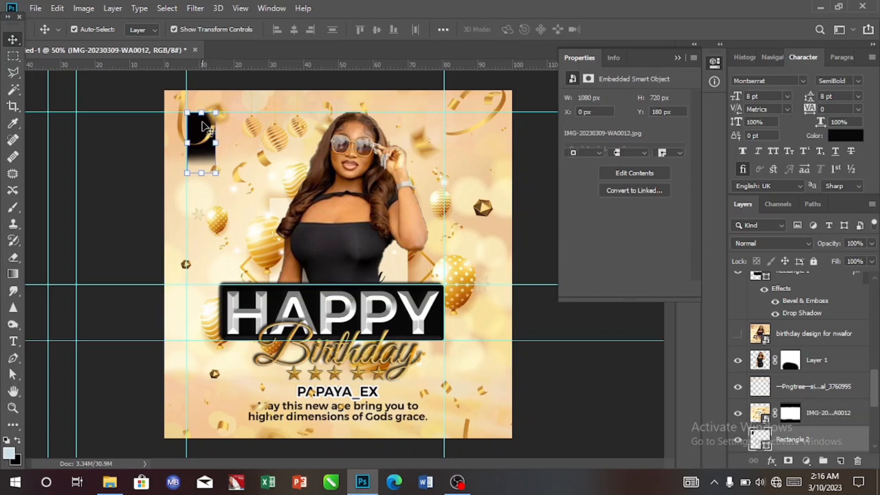
{"action": "left_click_drag", "start_coordinate": [831, 441], "coordinate": [823, 334]}
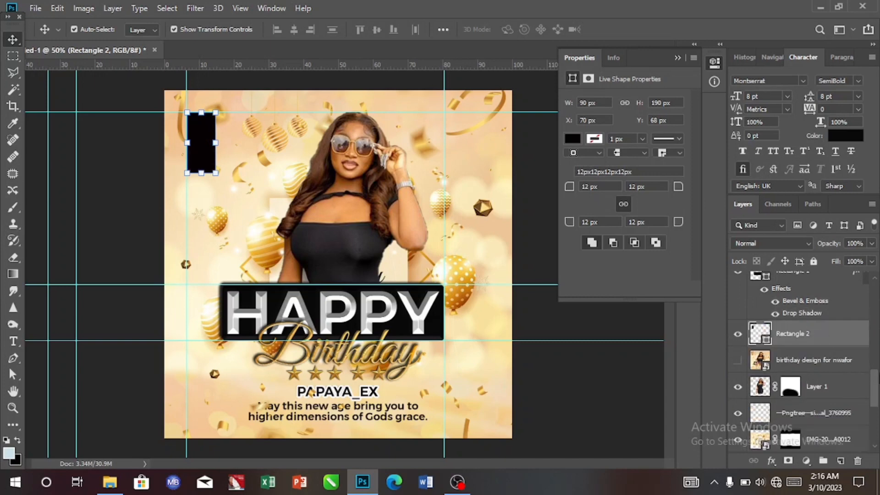
{"action": "scroll", "coordinate": [875, 387], "scroll_direction": "up", "scroll_amount": 3}
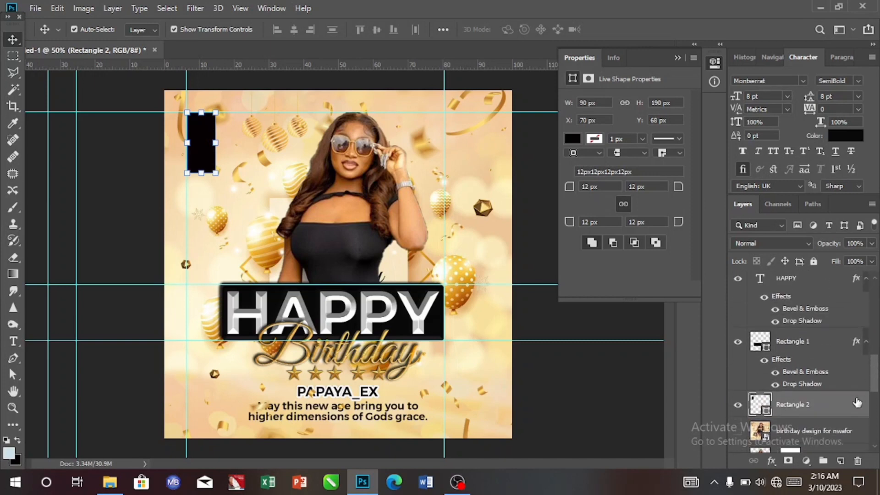
{"action": "scroll", "coordinate": [876, 368], "scroll_direction": "up", "scroll_amount": 1}
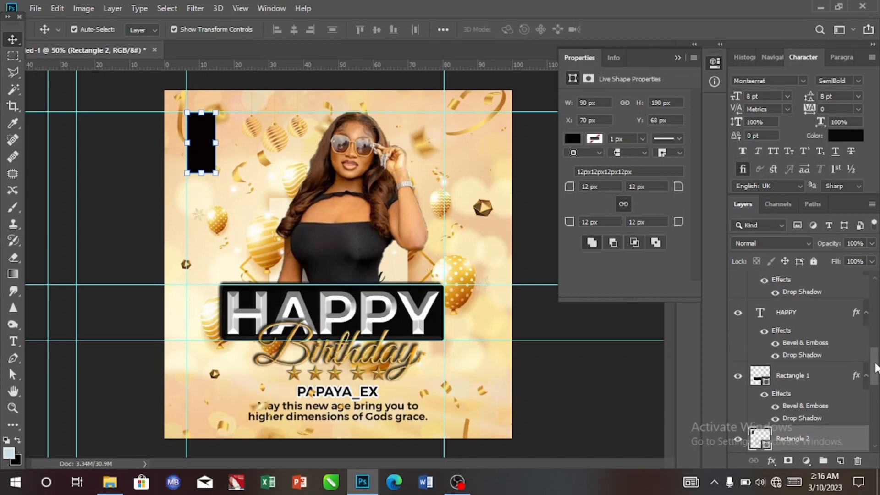
{"action": "left_click_drag", "start_coordinate": [842, 440], "coordinate": [830, 312]}
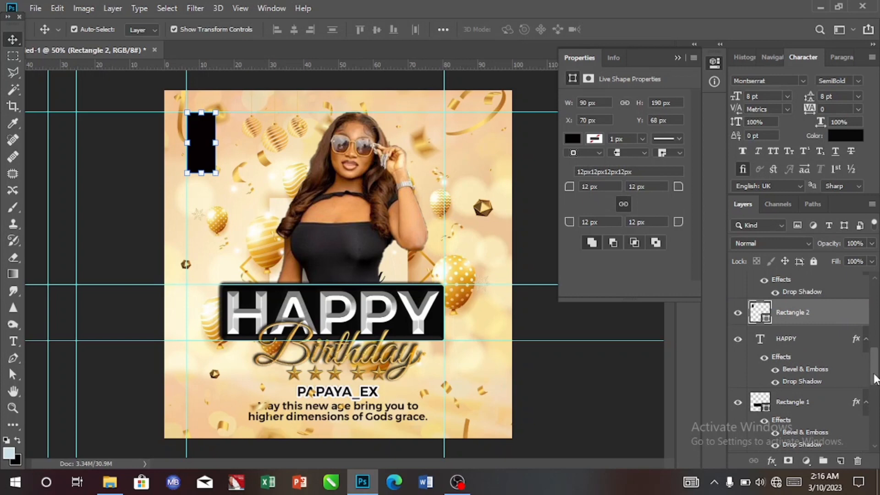
{"action": "scroll", "coordinate": [876, 378], "scroll_direction": "up", "scroll_amount": 3}
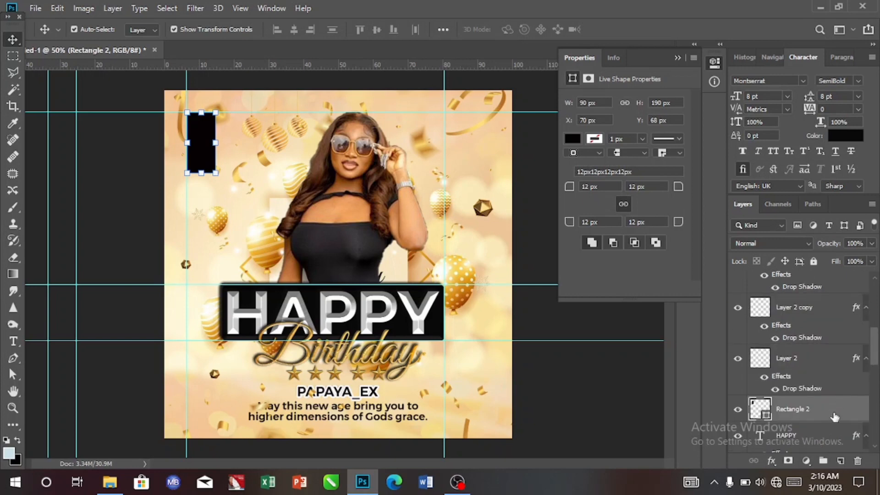
{"action": "left_click_drag", "start_coordinate": [834, 416], "coordinate": [833, 353]}
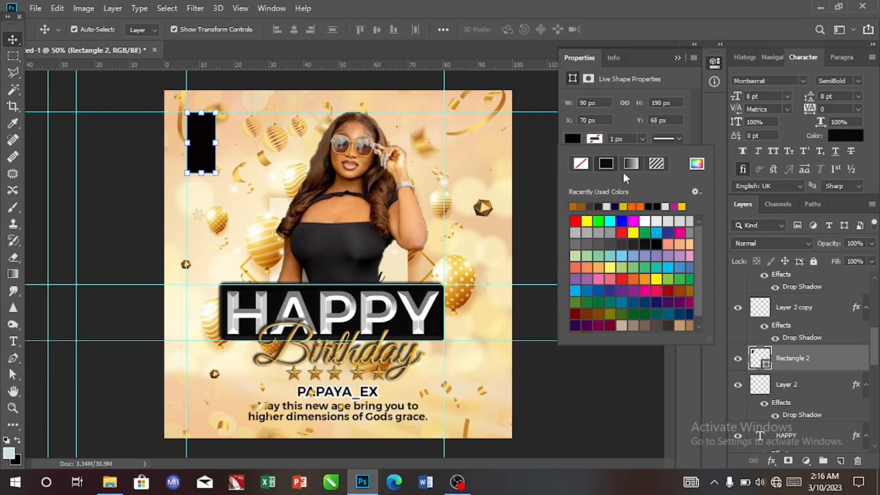
Fill the corner rectangle with the recently used orange-brown colour #bd660c
{"action": "left_click", "coordinate": [574, 207]}
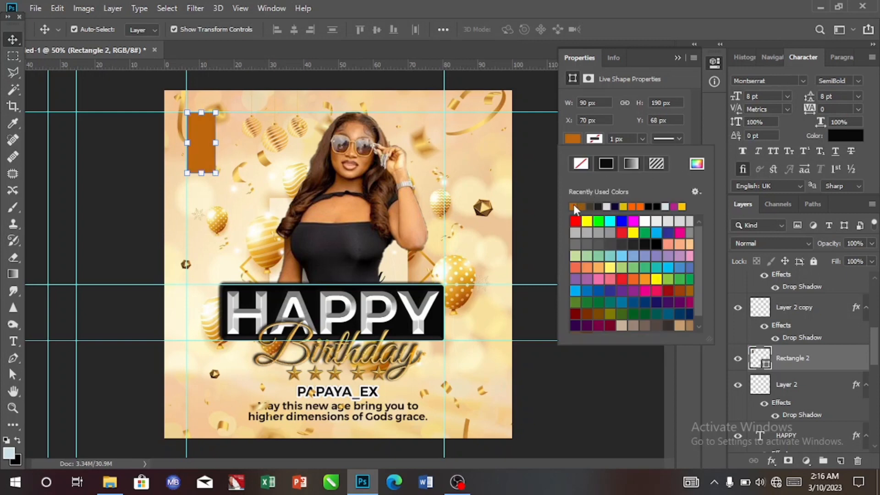
{"action": "left_click", "coordinate": [693, 165]}
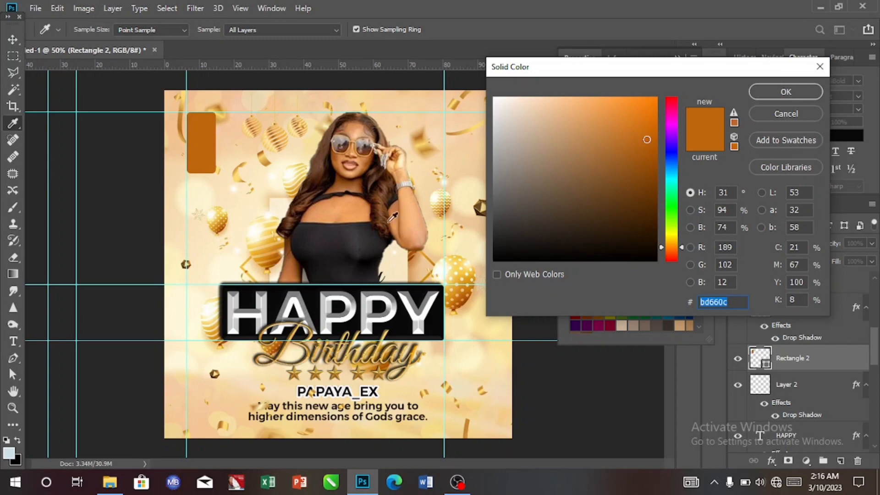
{"action": "left_click", "coordinate": [785, 91]}
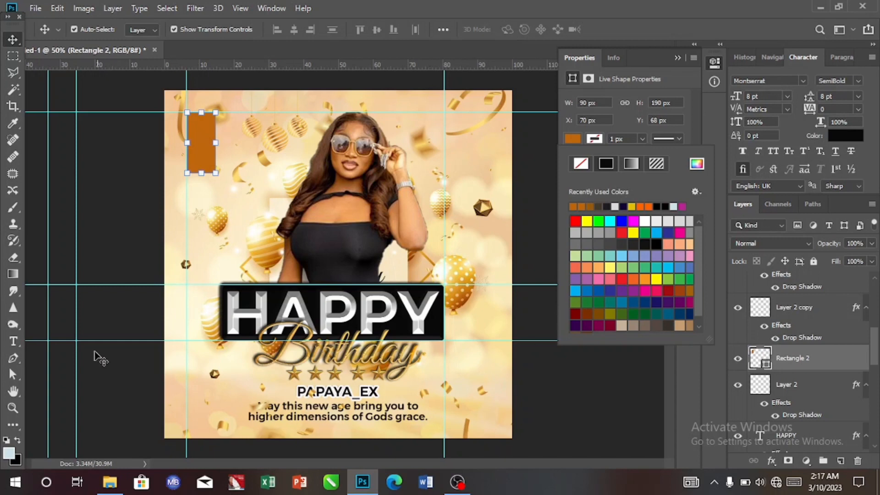
Add the date text "SUN", "9TH", "JAN" on three lines below the corner rectangle
{"action": "left_click", "coordinate": [14, 344]}
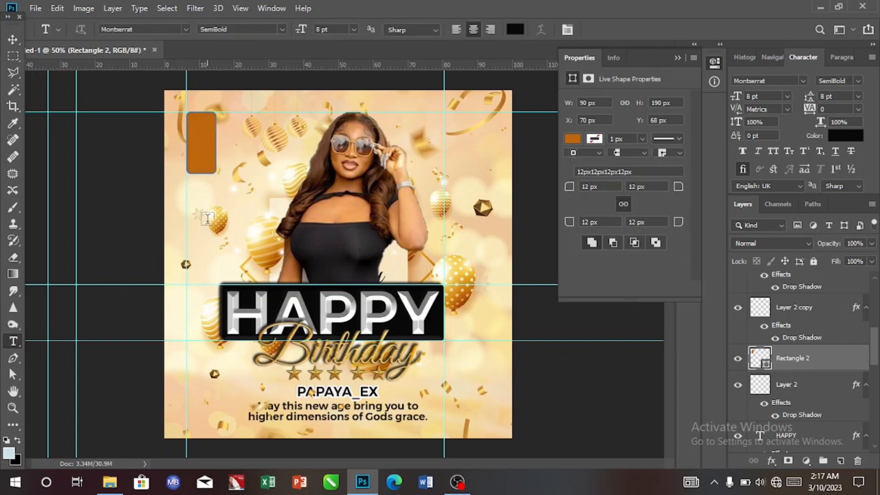
{"action": "left_click", "coordinate": [207, 219]}
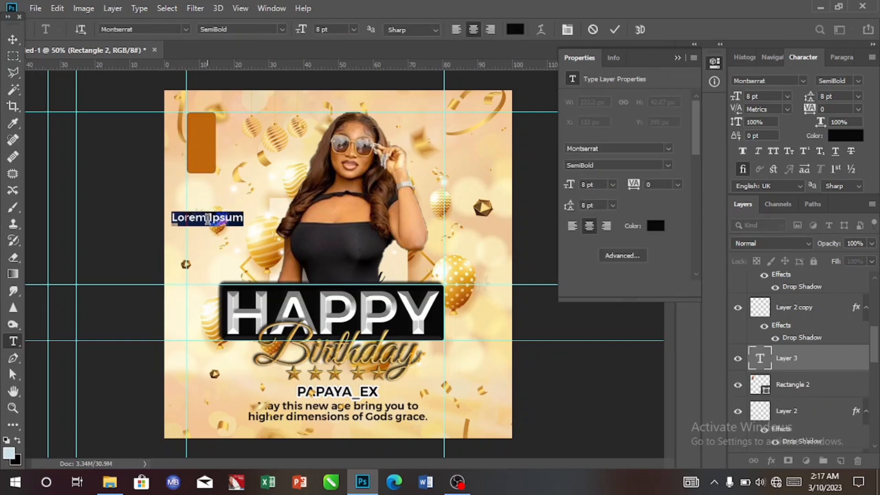
{"action": "key", "text": "BackSpace"}
{"action": "type", "text": "SUN"}
{"action": "key", "text": "Return"}
{"action": "type", "text": "9TH"}
{"action": "key", "text": "Return"}
{"action": "type", "text": "JAN"}
{"action": "key", "text": "ctrl+Return"}
{"action": "key", "text": "v"}
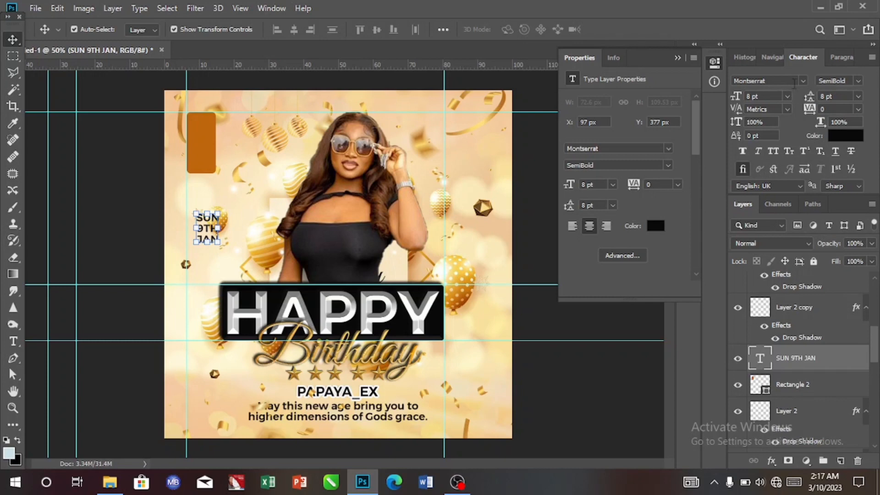
Format the date text in Bebas Neue with faux bold, a 12 pt font size and 12 pt leading
{"action": "left_click", "coordinate": [803, 80]}
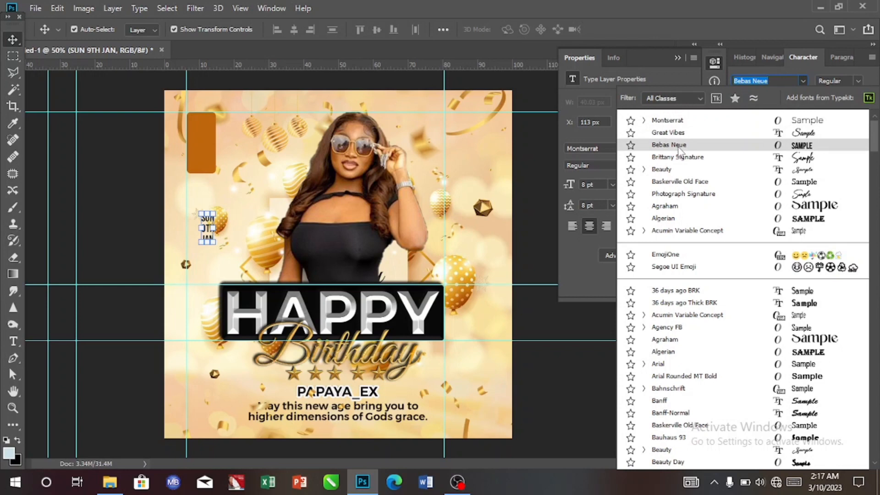
{"action": "left_click", "coordinate": [680, 145]}
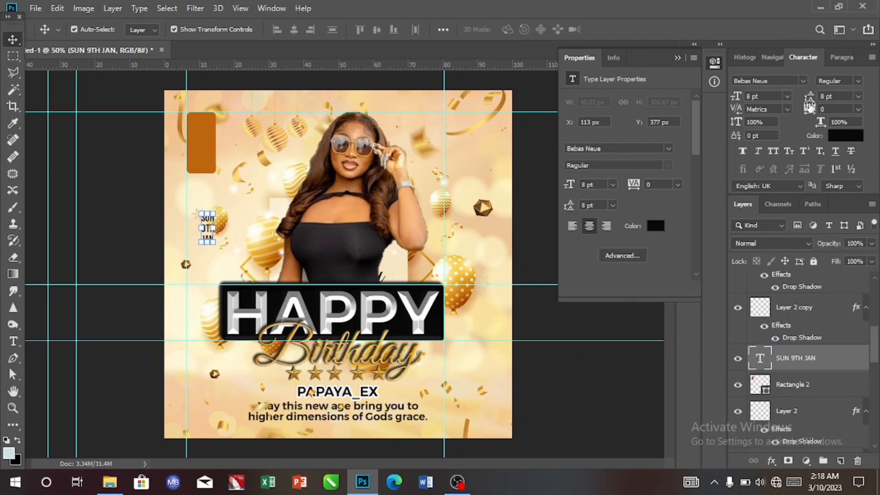
{"action": "left_click", "coordinate": [787, 96]}
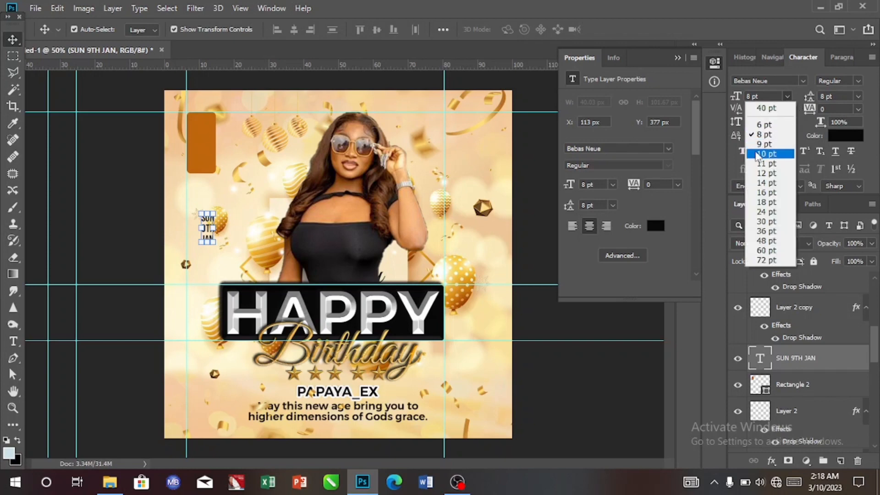
{"action": "left_click", "coordinate": [762, 173]}
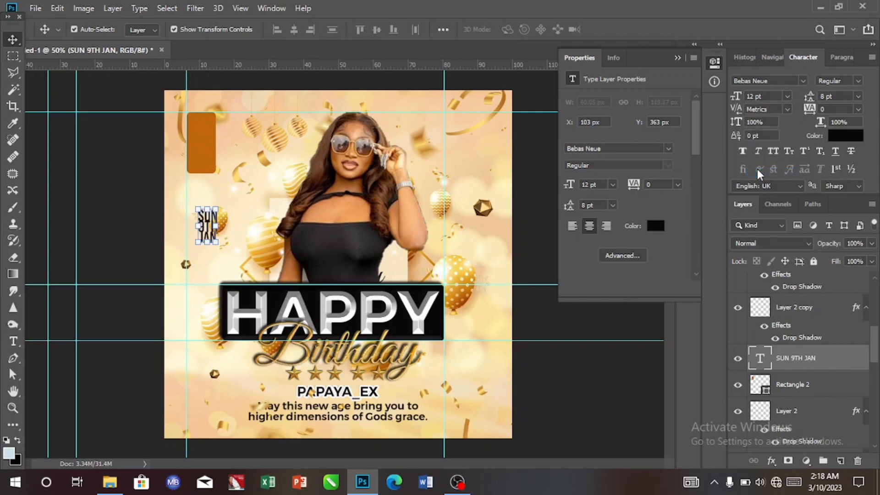
{"action": "left_click", "coordinate": [743, 152]}
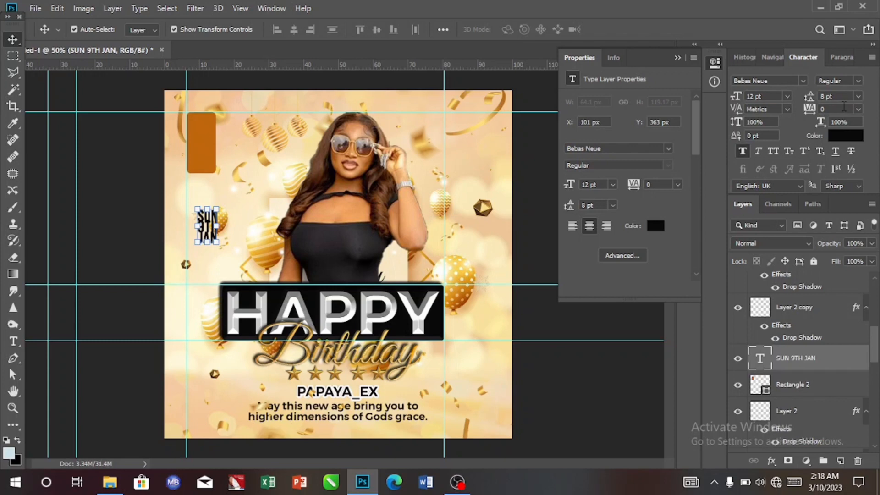
{"action": "left_click", "coordinate": [858, 97]}
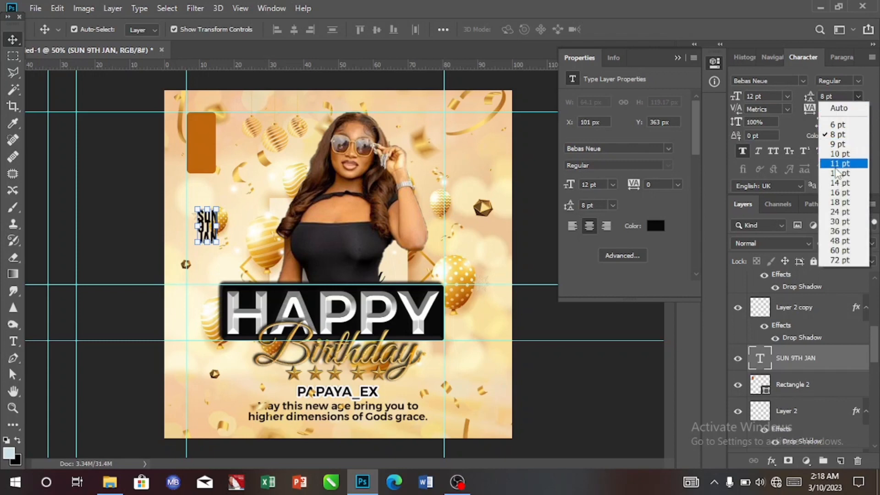
{"action": "left_click", "coordinate": [835, 173]}
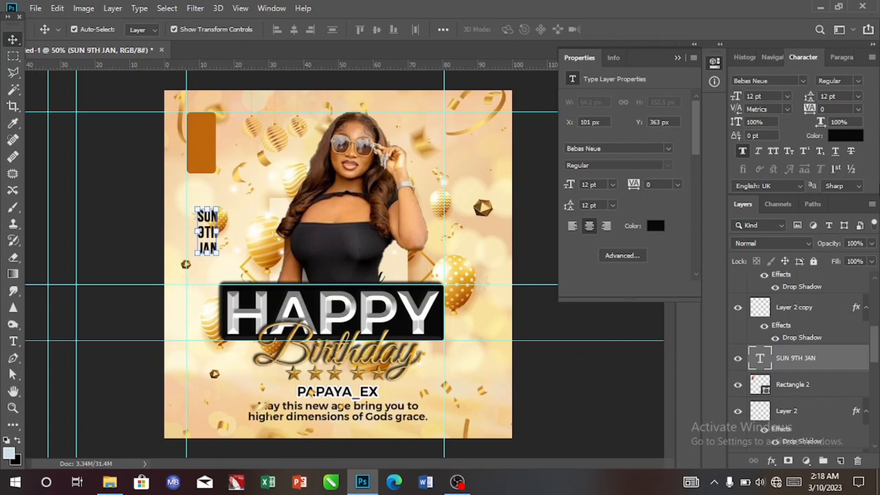
Recolour the date text to the off-white #f8f7f7 sampled from "HAPPY" and centre it on the orange-brown rectangle
{"action": "left_click", "coordinate": [844, 136]}
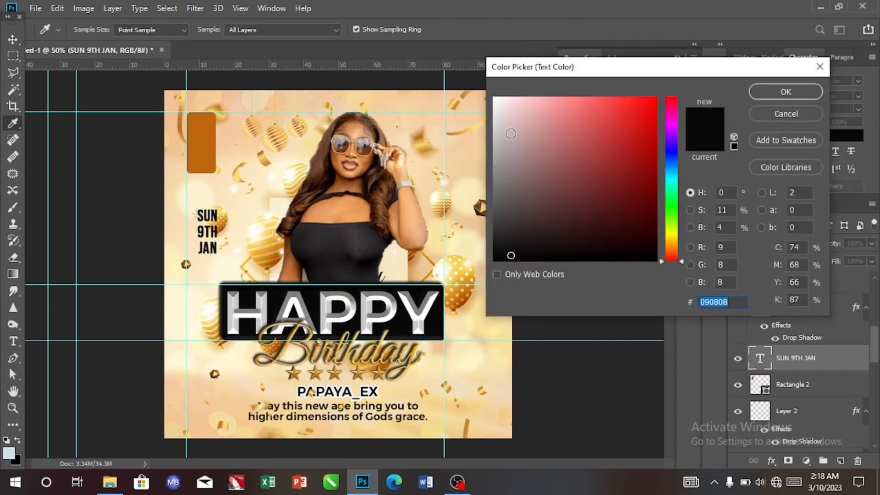
{"action": "left_click", "coordinate": [423, 302]}
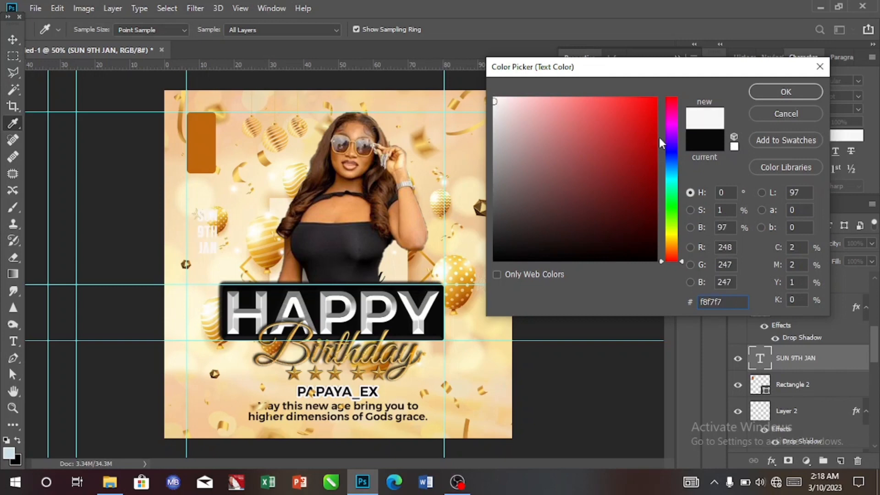
{"action": "left_click", "coordinate": [786, 92]}
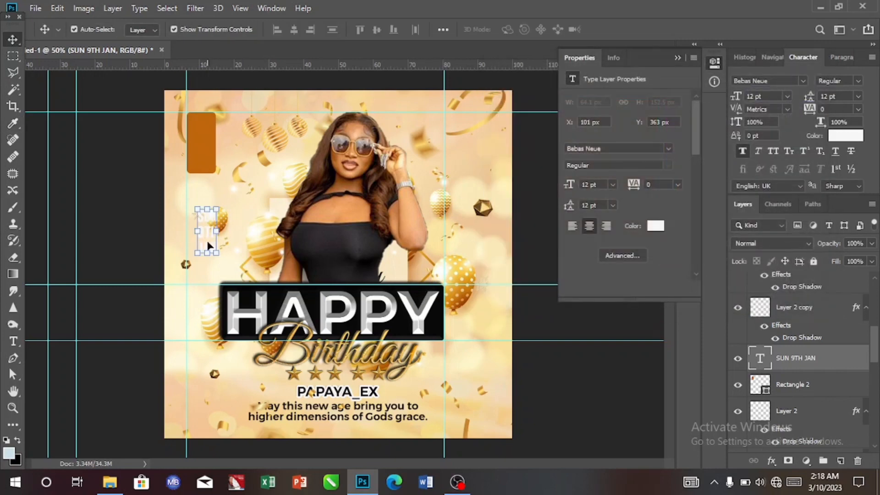
{"action": "left_click_drag", "start_coordinate": [204, 243], "coordinate": [202, 155]}
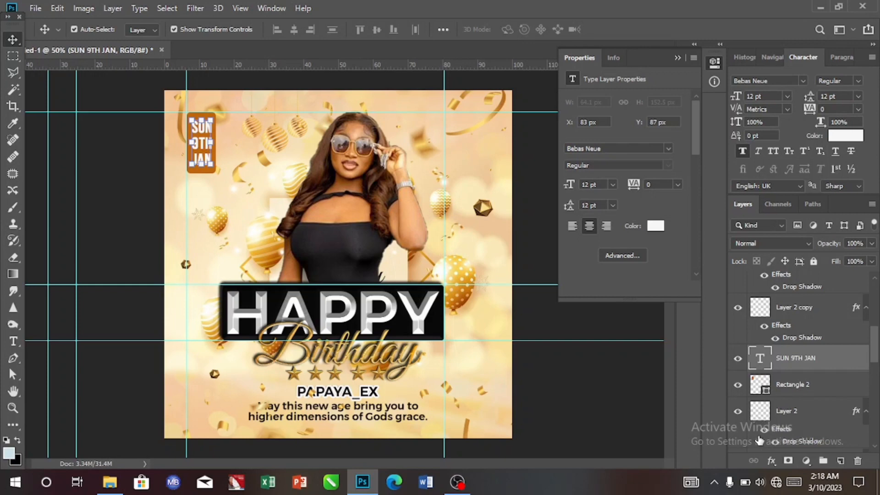
{"action": "left_click", "coordinate": [808, 393], "text": "shift"}
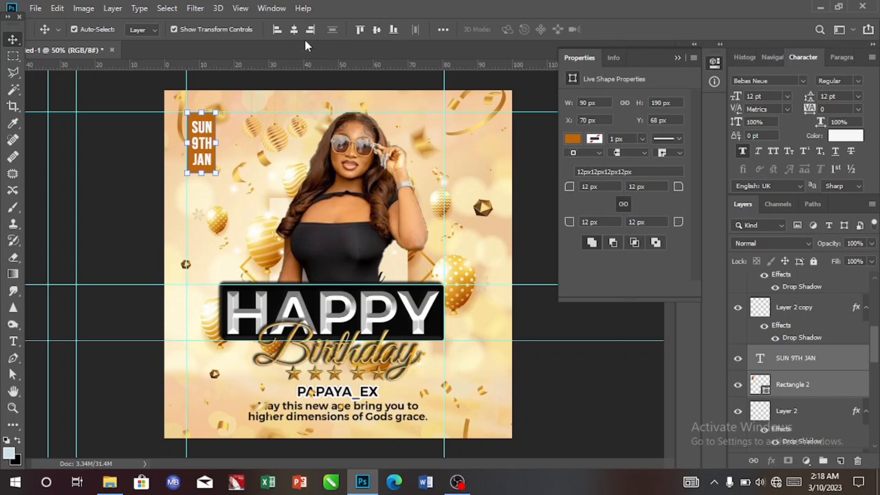
Apply an inner Bevel & Emboss to the date text with depth 209% and size 51 px
{"action": "left_click", "coordinate": [798, 363]}
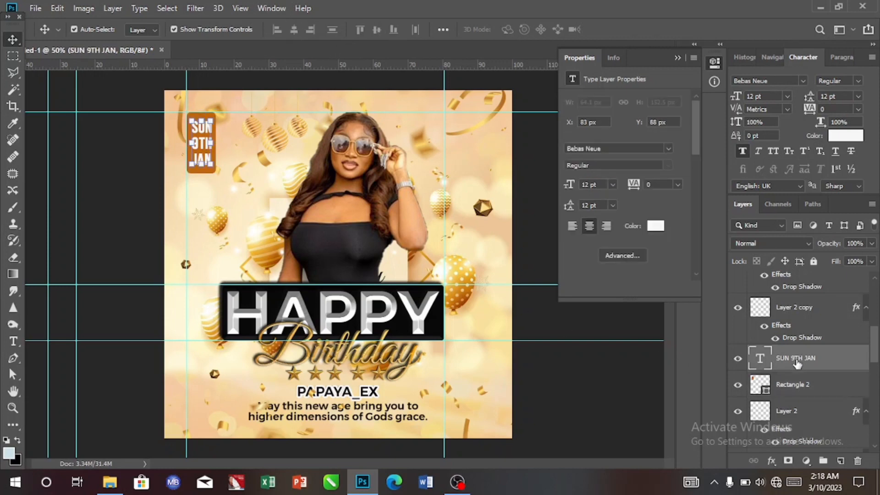
{"action": "double_click", "coordinate": [836, 363]}
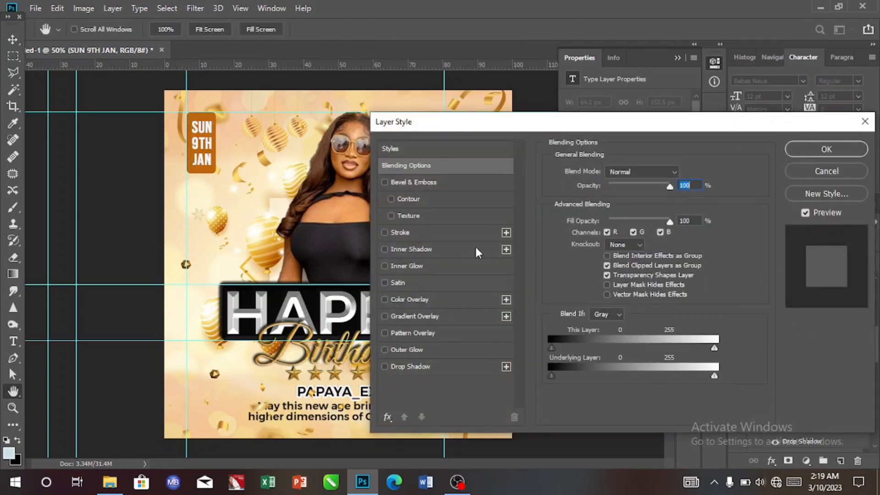
{"action": "left_click", "coordinate": [439, 181]}
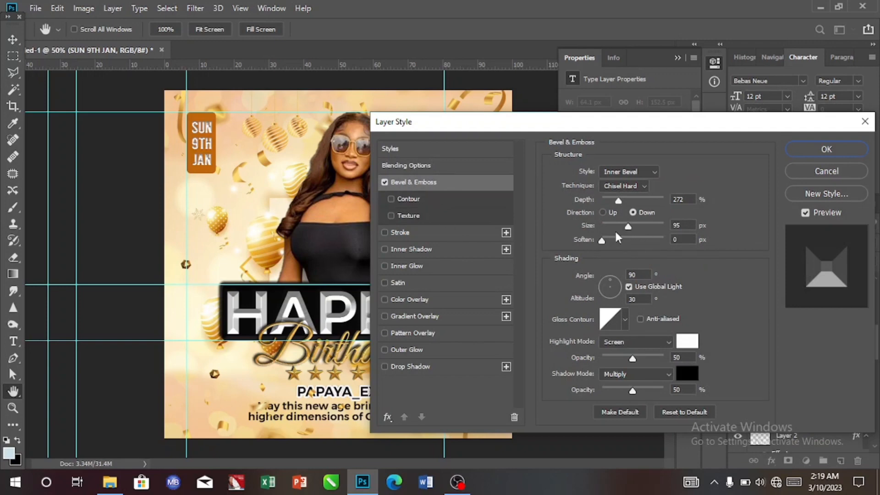
{"action": "left_click", "coordinate": [611, 198]}
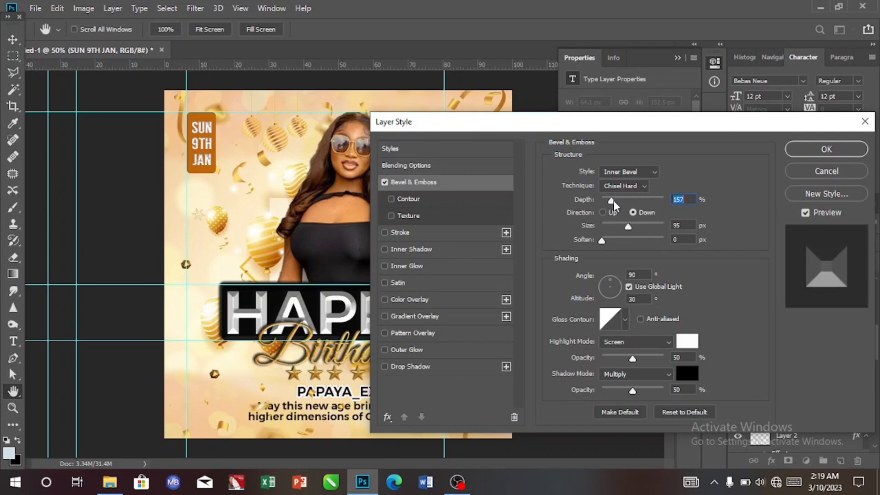
{"action": "left_click", "coordinate": [614, 201]}
{"action": "left_click", "coordinate": [618, 225]}
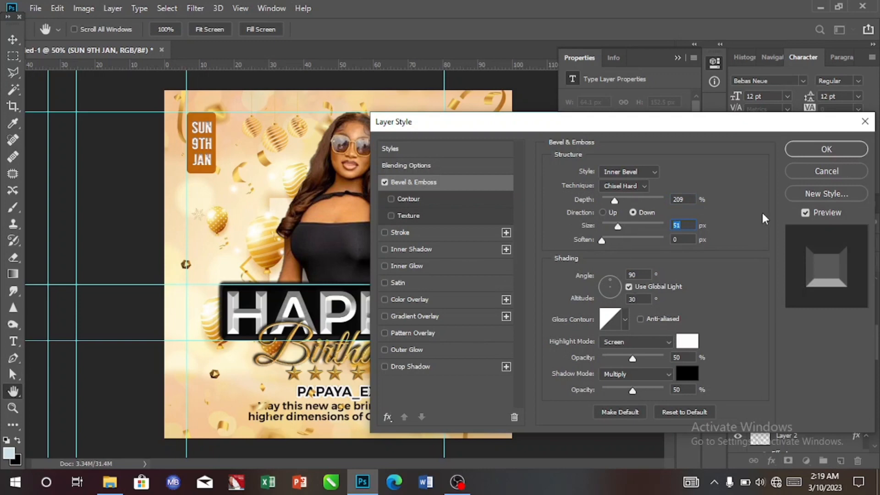
Add a drop shadow in dark grey #2e2c2c to the "SUN 9TH JAN" date text
{"action": "left_click", "coordinate": [407, 366]}
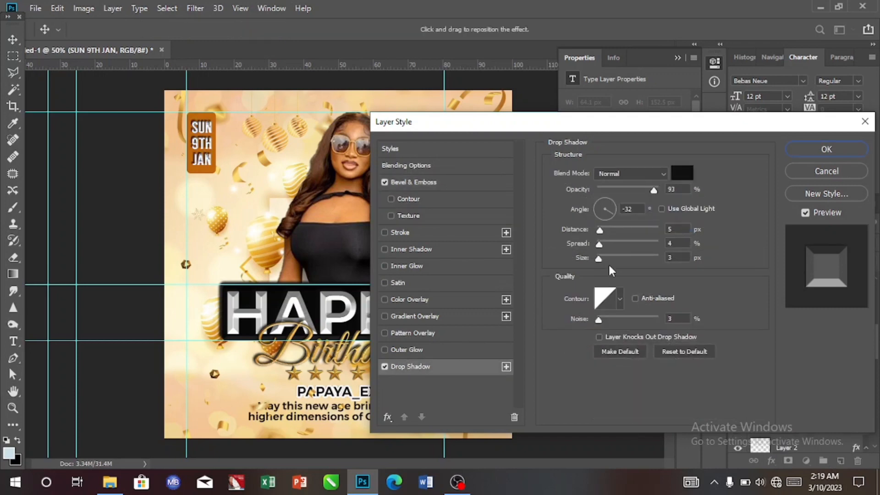
{"action": "left_click", "coordinate": [682, 173]}
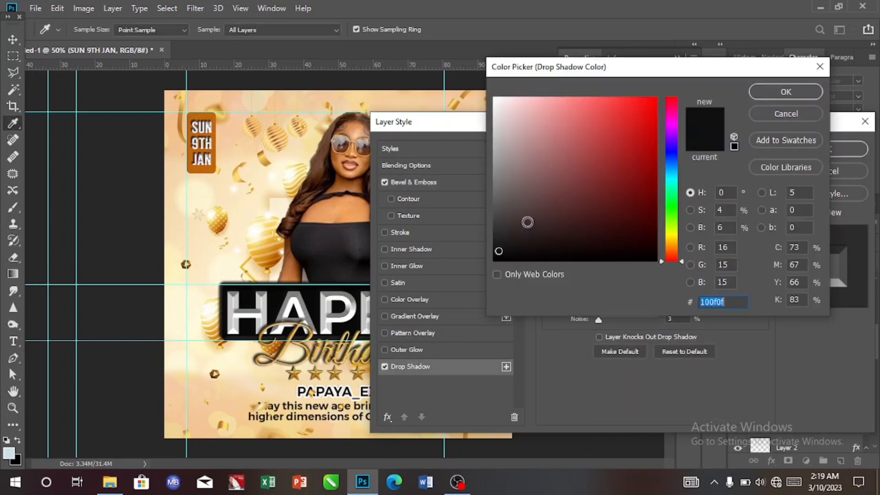
{"action": "left_click", "coordinate": [501, 232]}
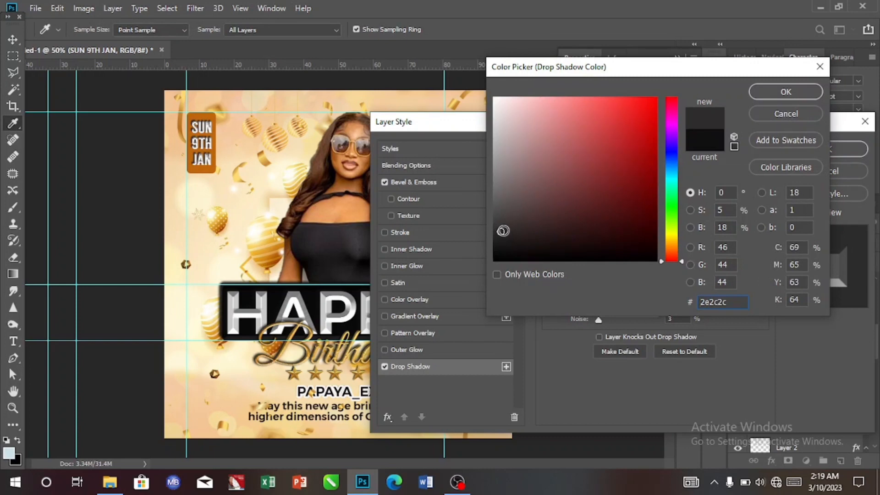
{"action": "left_click", "coordinate": [763, 93]}
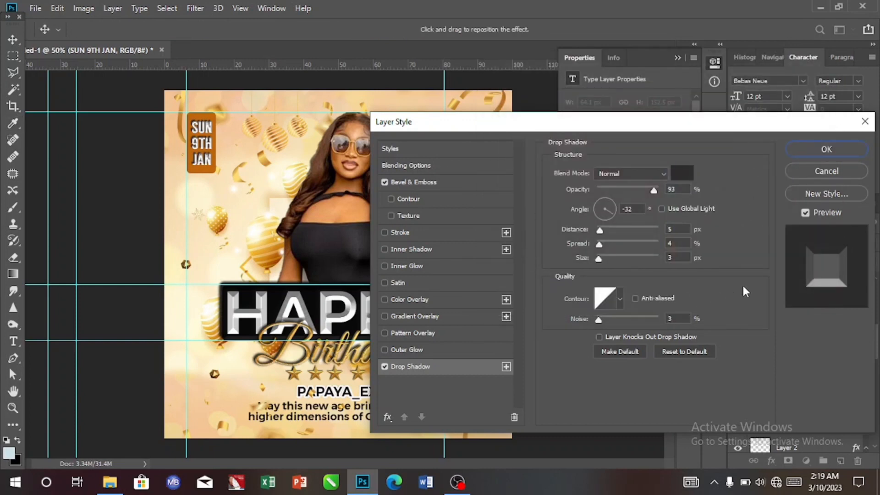
{"action": "left_click", "coordinate": [804, 149]}
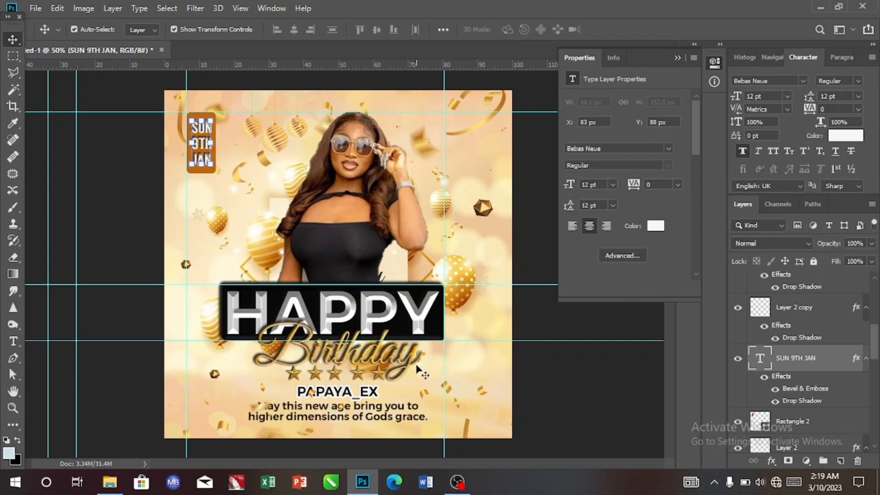
Apply faux bold to the birthday wish text below "PAPAYA_EX"
{"action": "left_click", "coordinate": [385, 415]}
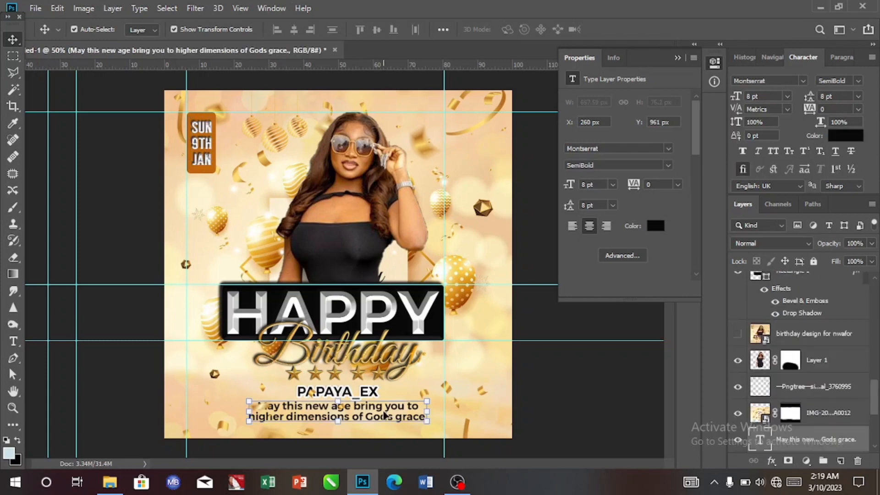
{"action": "left_click", "coordinate": [745, 154]}
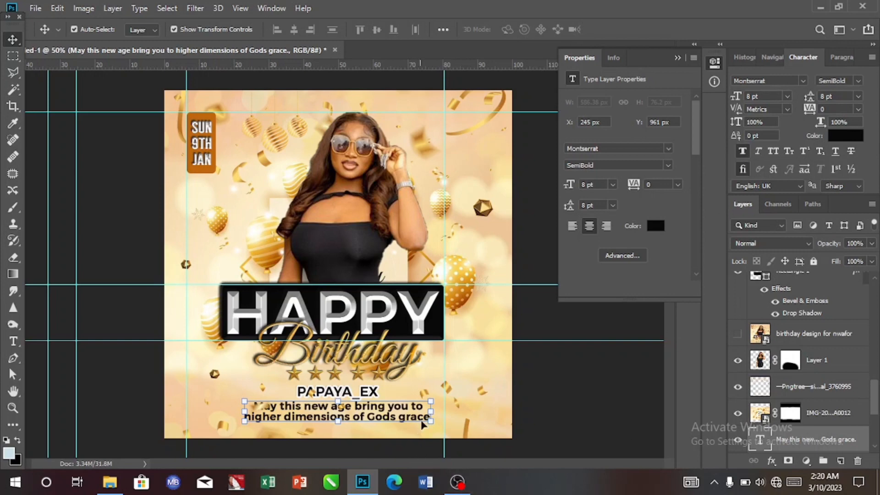
Try faux bold on the script "Birthday" title text
{"action": "left_click", "coordinate": [388, 360]}
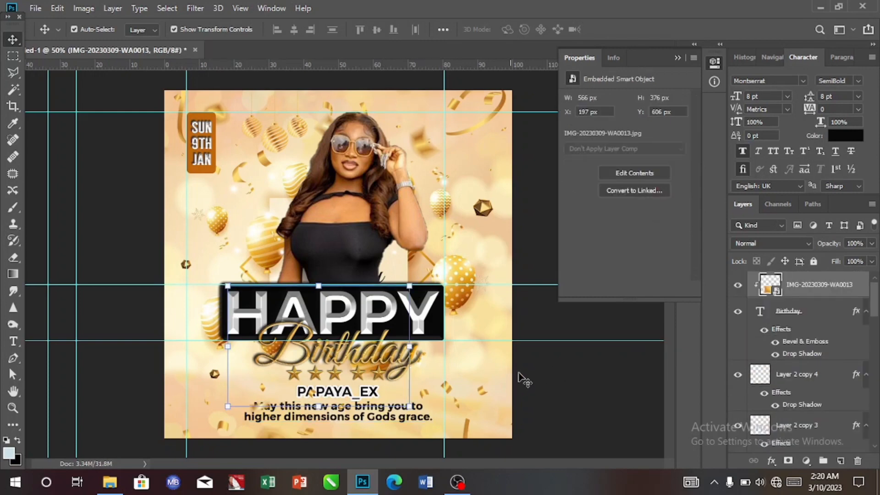
{"action": "left_click", "coordinate": [778, 315]}
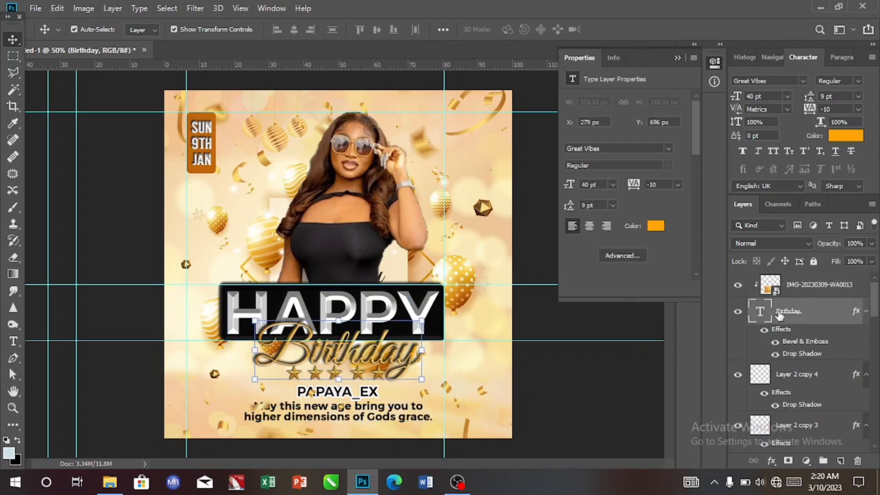
{"action": "left_click", "coordinate": [747, 155]}
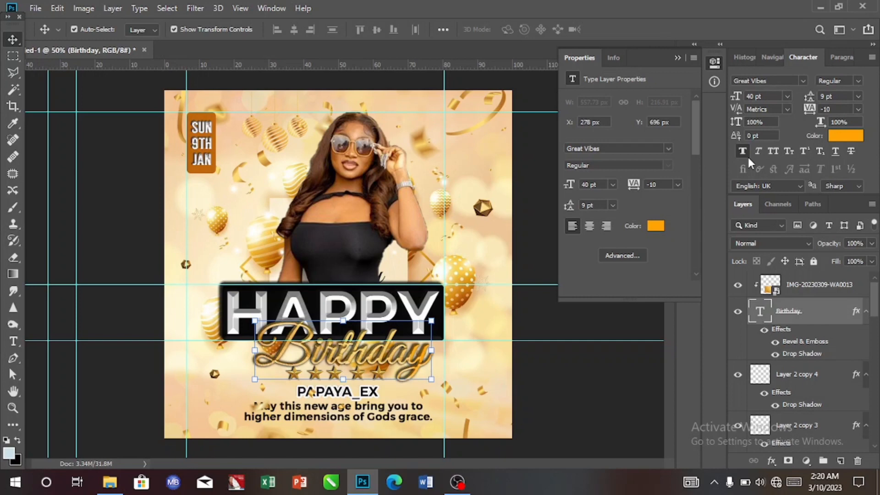
{"action": "left_click", "coordinate": [747, 156]}
Place the Pngtree "simple fashion atmospheric champagne festival" image from the Documents folder in File Explorer above the IMG-20221214-WA0026 layer
{"action": "left_click", "coordinate": [497, 380]}
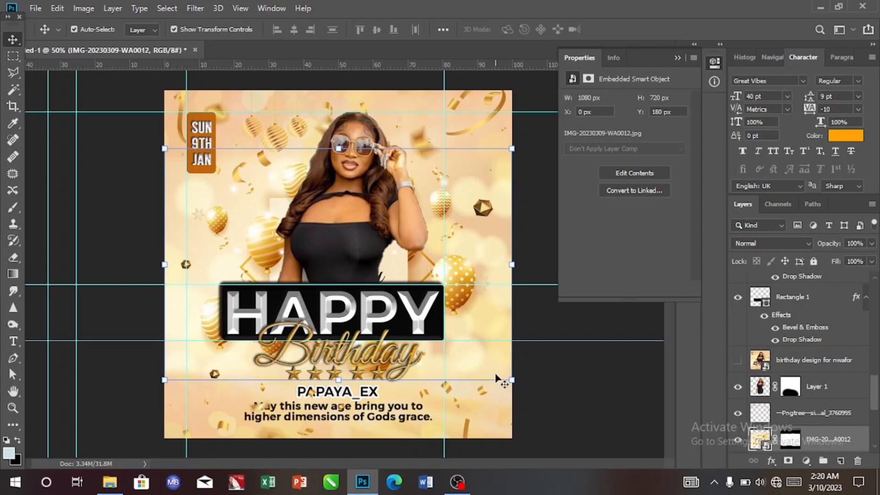
{"action": "left_click", "coordinate": [495, 412]}
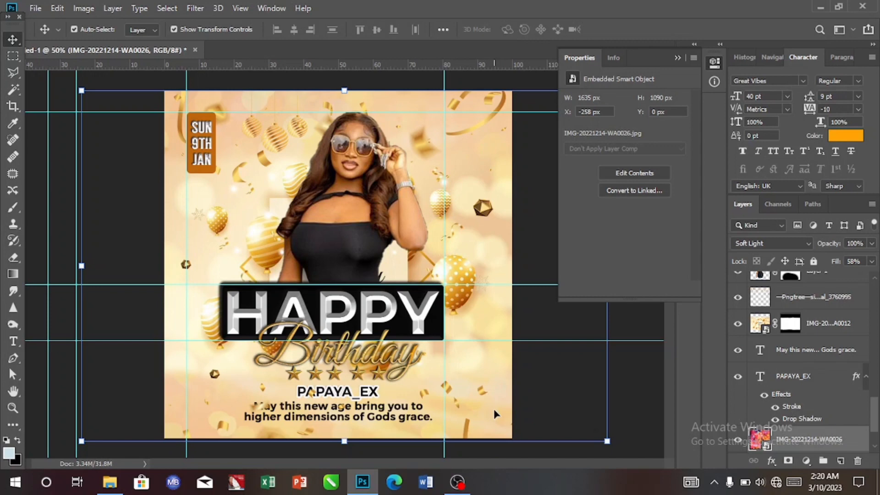
{"action": "left_click", "coordinate": [110, 482]}
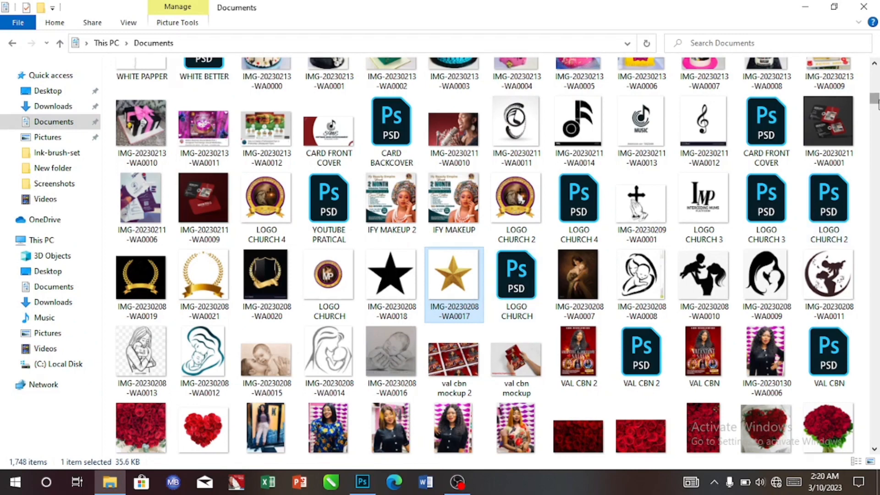
{"action": "scroll", "coordinate": [876, 146], "scroll_direction": "down", "scroll_amount": 5}
{"action": "scroll", "coordinate": [743, 104], "scroll_direction": "down", "scroll_amount": 10}
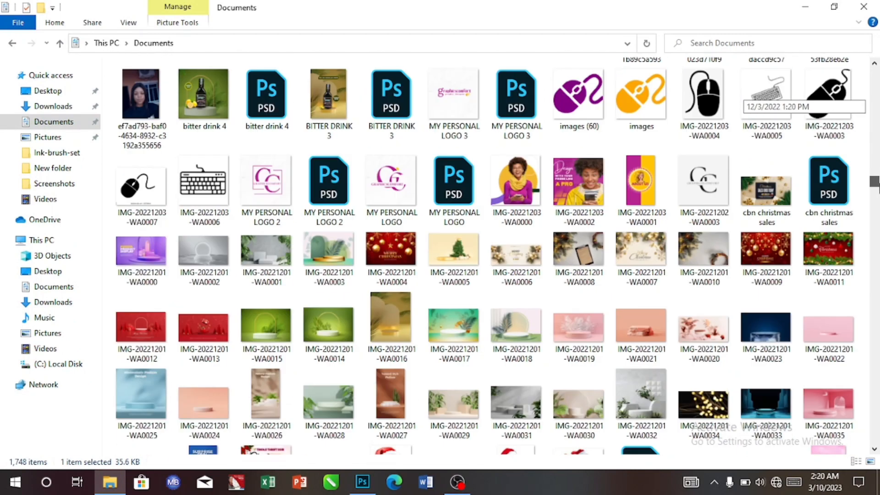
{"action": "scroll", "coordinate": [841, 273], "scroll_direction": "down", "scroll_amount": 10}
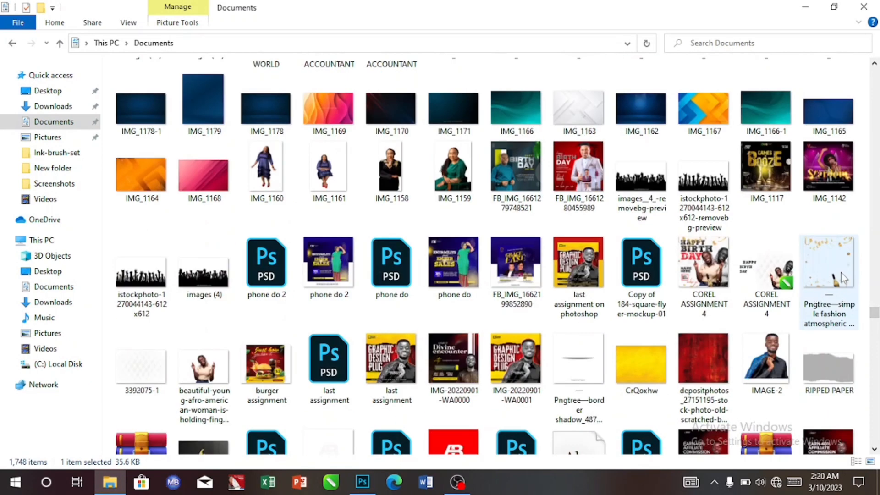
{"action": "left_click_drag", "start_coordinate": [840, 273], "coordinate": [373, 399]}
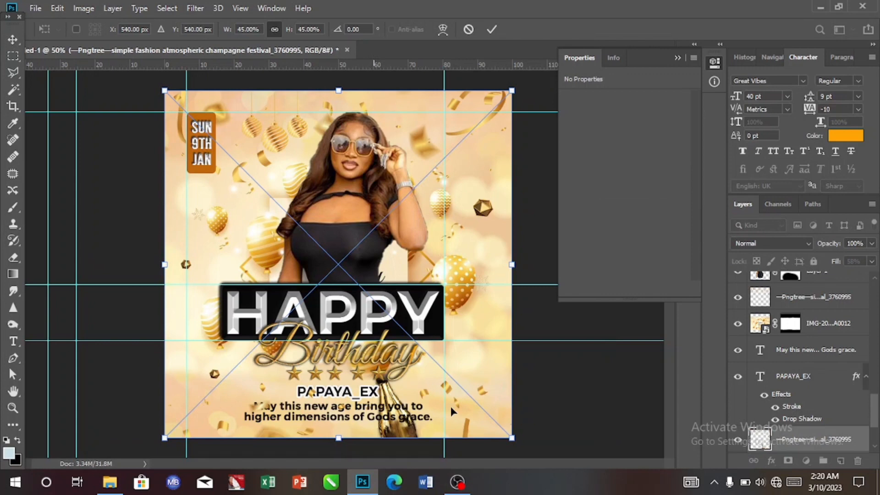
Shift the champagne image so its bottle sits in the flyer's lower-right corner, and raise its layer directly above IMG-20230309-WA0012
{"action": "left_click_drag", "start_coordinate": [399, 433], "coordinate": [499, 436]}
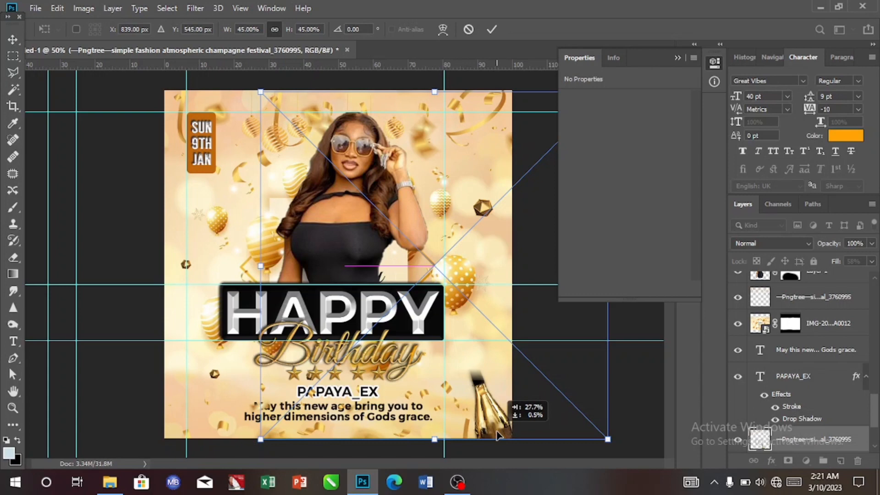
{"action": "left_click_drag", "start_coordinate": [498, 436], "coordinate": [498, 436]}
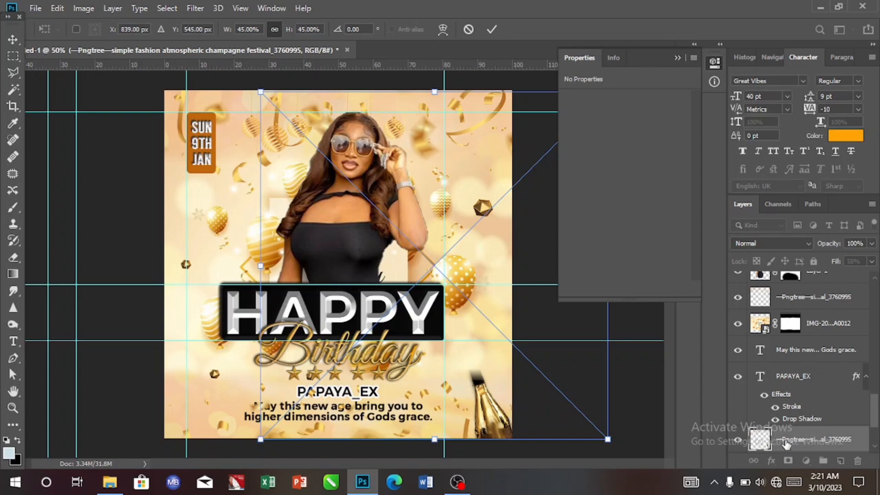
{"action": "left_click_drag", "start_coordinate": [787, 444], "coordinate": [785, 319]}
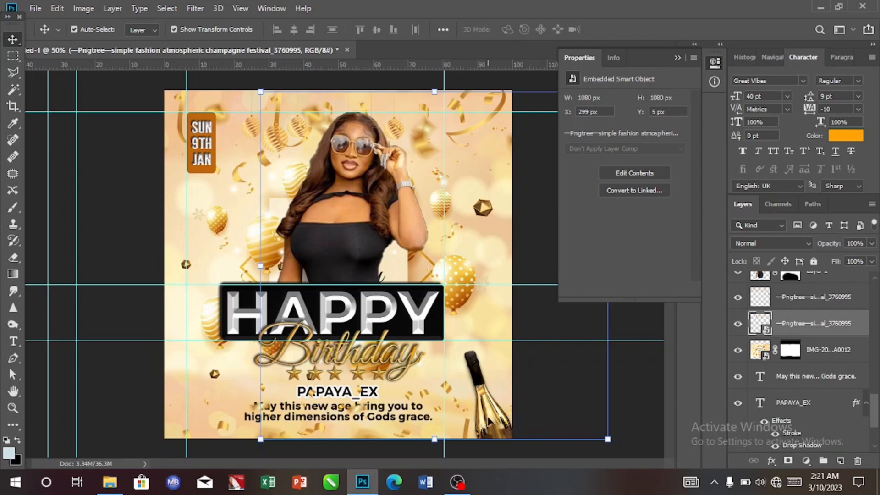
Move the champagne image back so it covers the whole flyer, and rasterize its layer
{"action": "left_click_drag", "start_coordinate": [489, 420], "coordinate": [392, 415]}
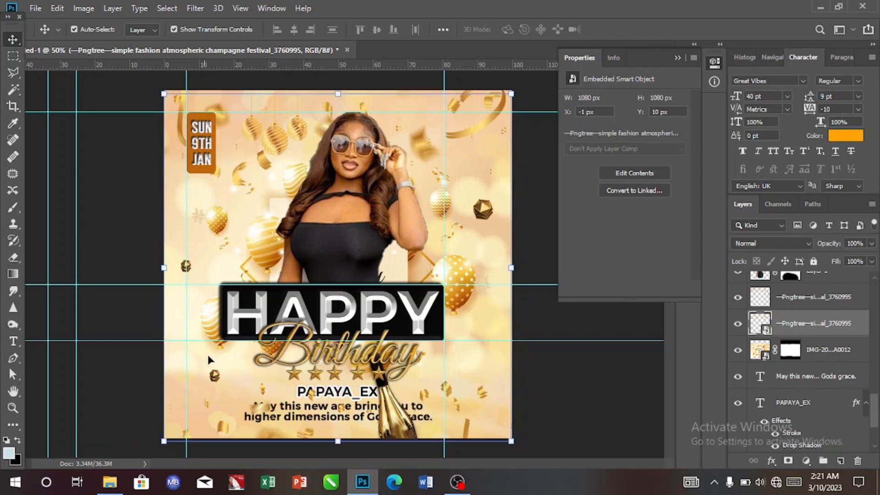
{"action": "right_click", "coordinate": [856, 322]}
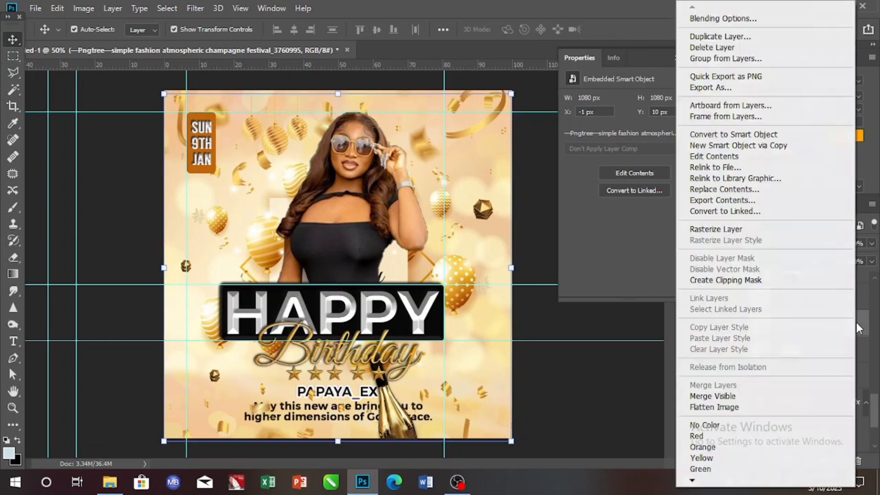
{"action": "left_click", "coordinate": [700, 232]}
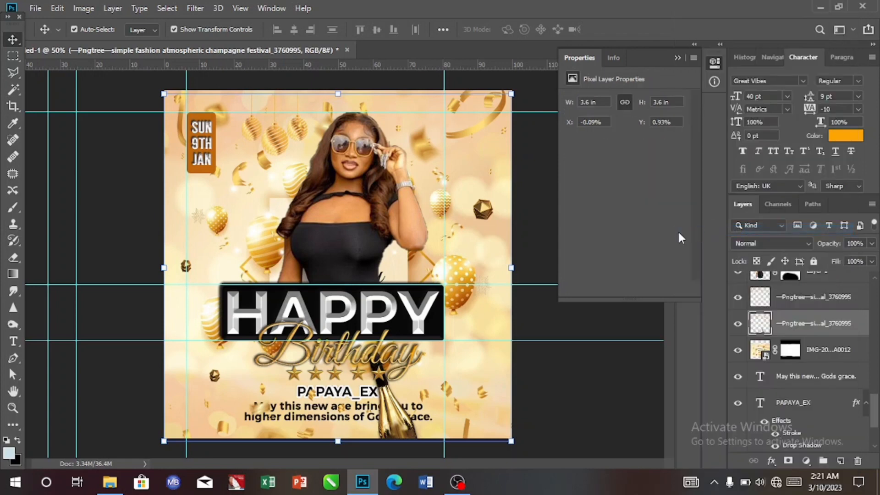
Outline everything around the champagne bottle with the Polygonal Lasso, delete that area from the layer and deselect
{"action": "left_click", "coordinate": [10, 75]}
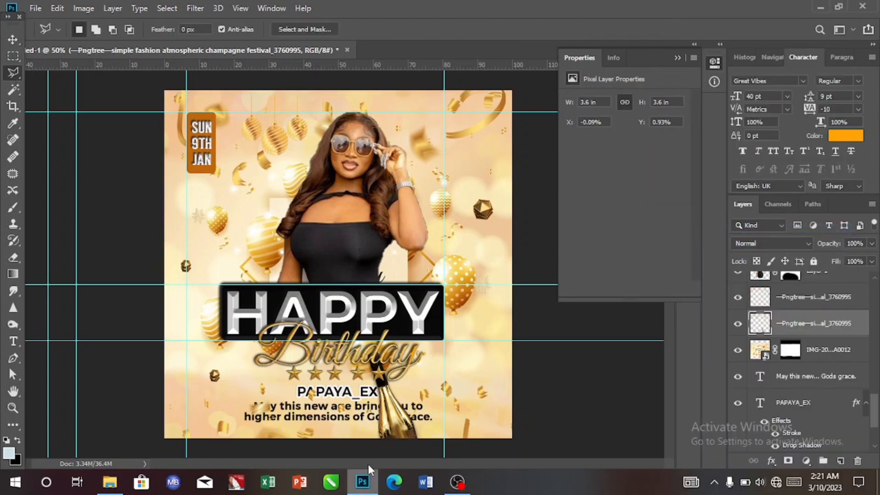
{"action": "left_click", "coordinate": [375, 444]}
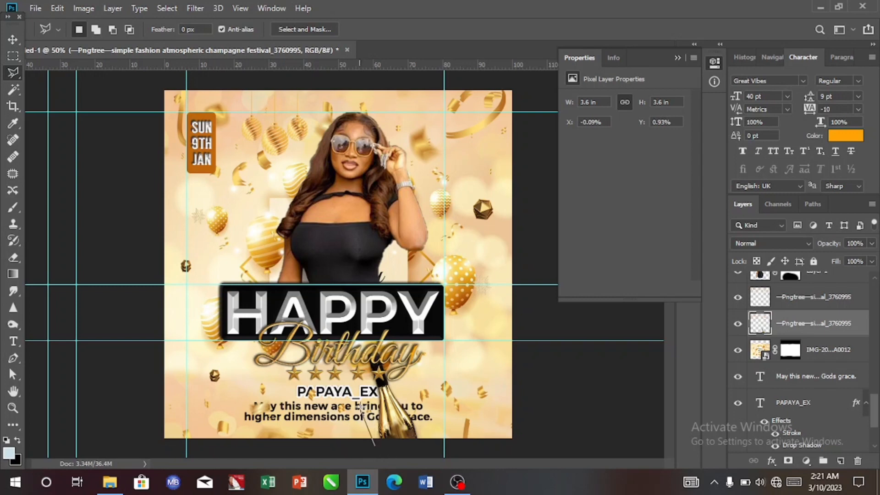
{"action": "left_click", "coordinate": [362, 357]}
{"action": "left_click", "coordinate": [376, 333]}
{"action": "left_click", "coordinate": [394, 329]}
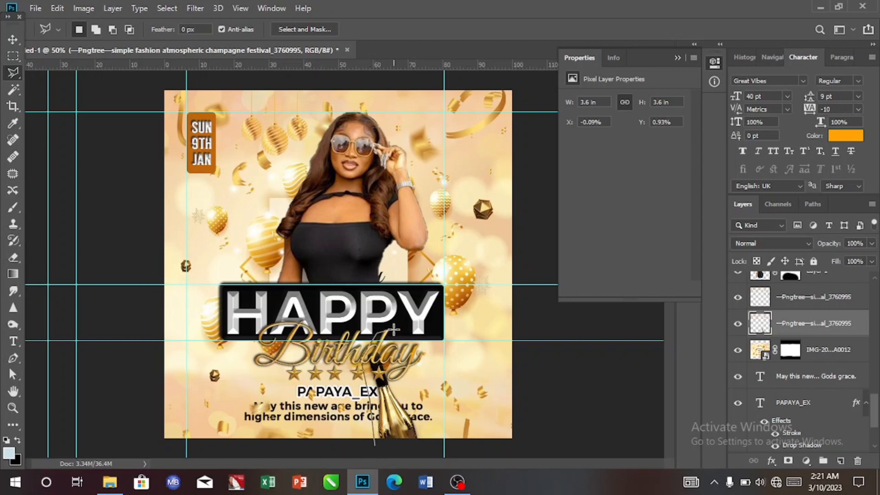
{"action": "left_click", "coordinate": [443, 446]}
{"action": "left_click", "coordinate": [558, 445]}
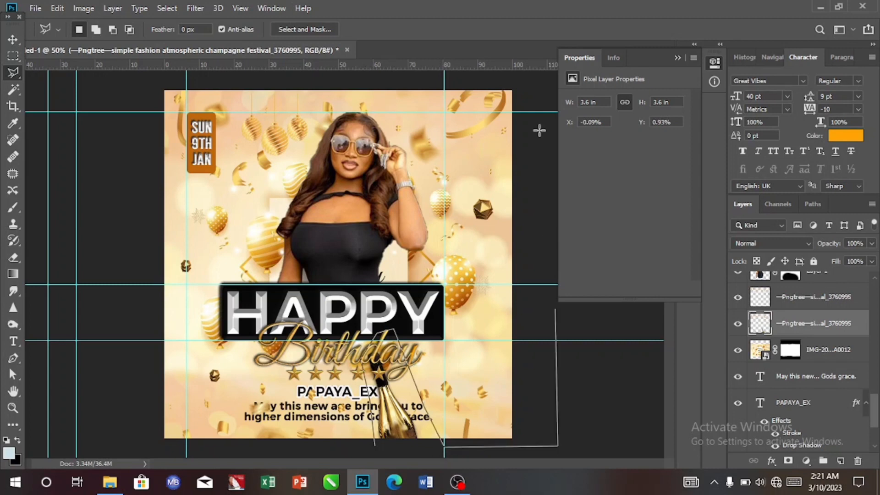
{"action": "left_click", "coordinate": [531, 77]}
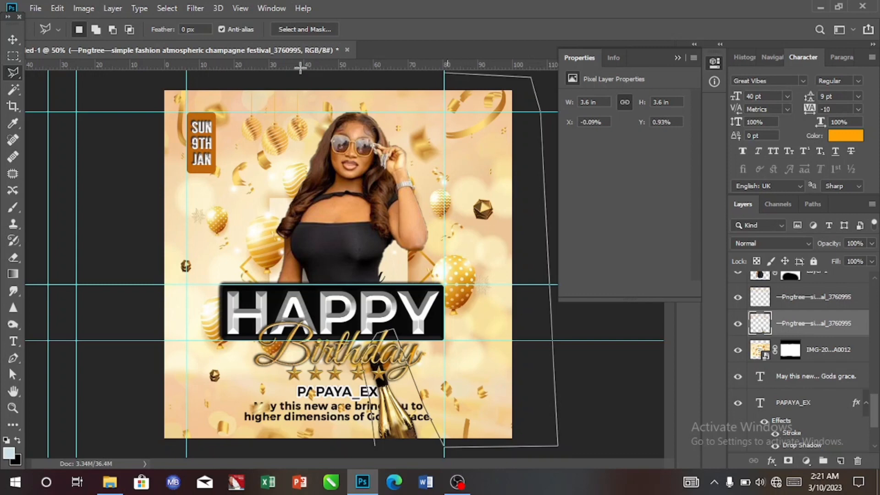
{"action": "left_click", "coordinate": [102, 80]}
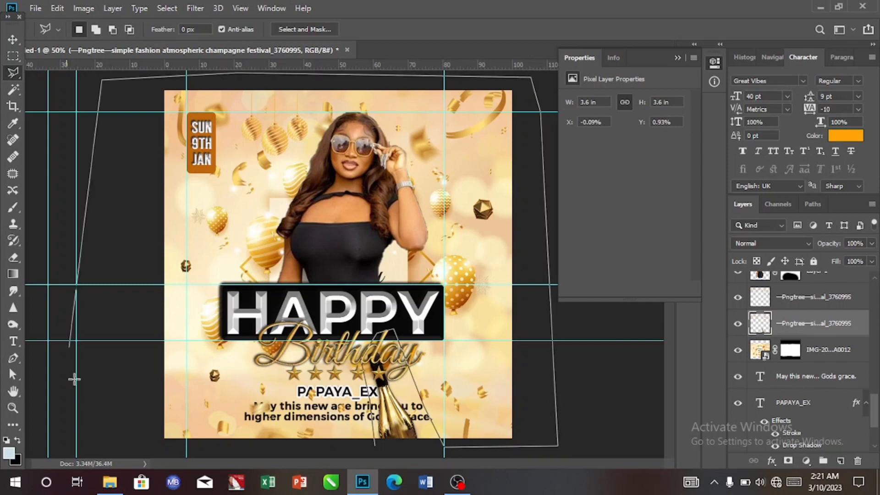
{"action": "left_click", "coordinate": [90, 424]}
{"action": "left_click", "coordinate": [209, 447]}
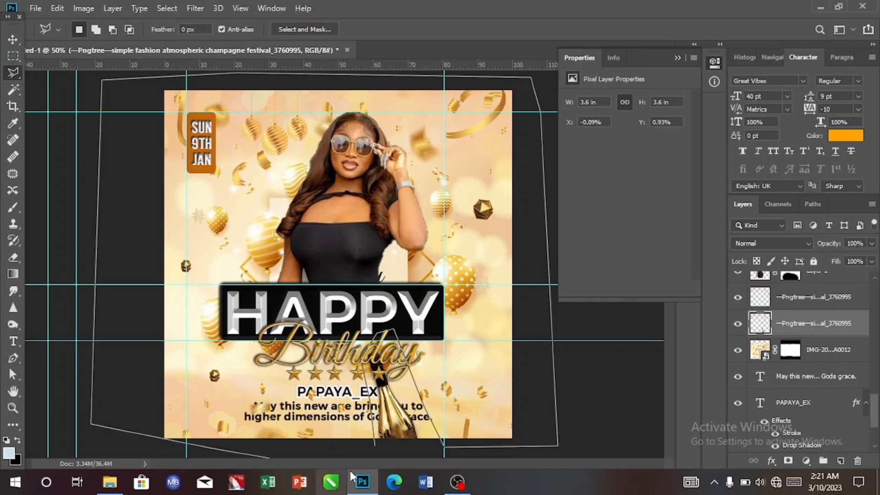
{"action": "left_click", "coordinate": [373, 445]}
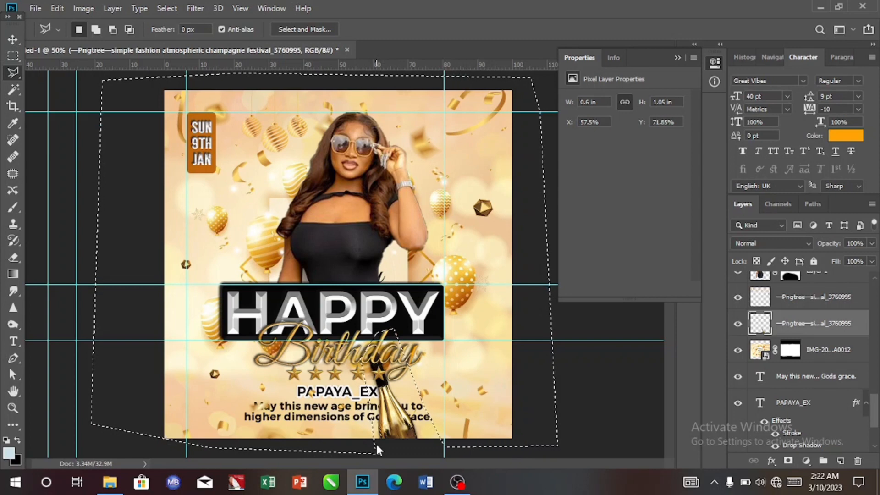
{"action": "key", "text": "ctrl+d"}
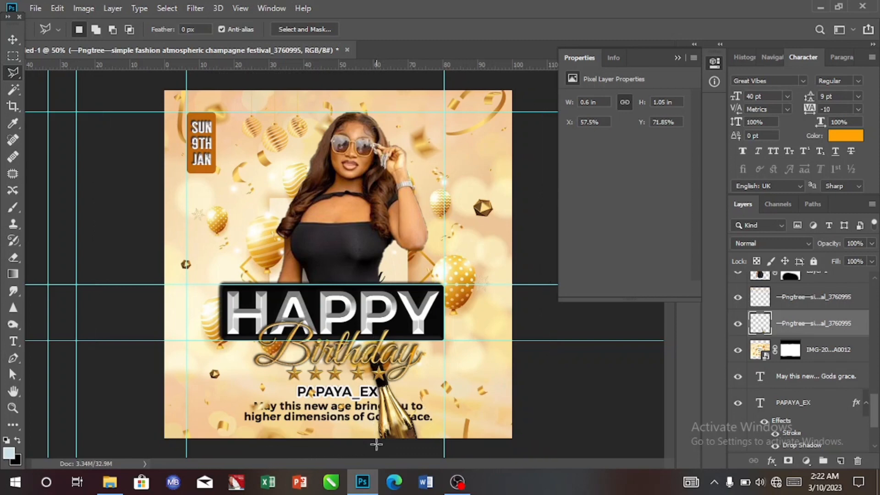
Move the isolated champagne bottle to the flyer's lower-right corner and nudge it right to an X position of about 85%
{"action": "left_click", "coordinate": [13, 39]}
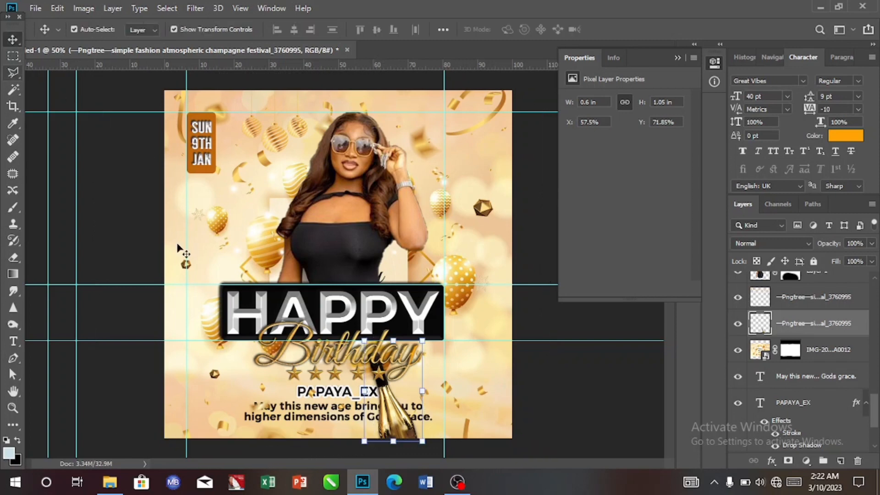
{"action": "left_click_drag", "start_coordinate": [405, 424], "coordinate": [488, 420]}
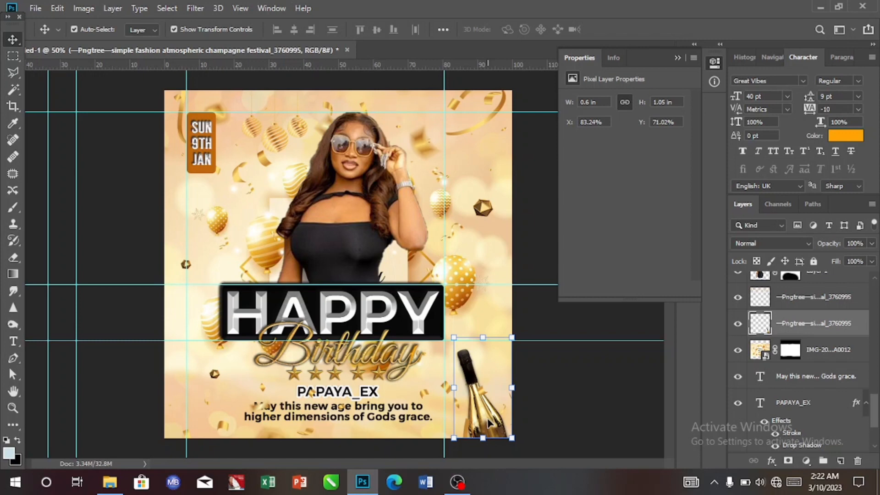
{"action": "key", "text": "Right"}
{"action": "key", "text": "Right"}
{"action": "key", "text": "Right"}
{"action": "key", "text": "Right"}
{"action": "key", "text": "Right"}
{"action": "key", "text": "Right"}
{"action": "key", "text": "Right"}
{"action": "key", "text": "Right"}
{"action": "key", "text": "Right"}
{"action": "key", "text": "Right"}
{"action": "key", "text": "Right"}
{"action": "key", "text": "Right"}
{"action": "key", "text": "Right"}
{"action": "key", "text": "Right"}
{"action": "key", "text": "Right"}
{"action": "key", "text": "Right"}
{"action": "key", "text": "Right"}
{"action": "key", "text": "Right"}
{"action": "key", "text": "Right"}
{"action": "key", "text": "Right"}
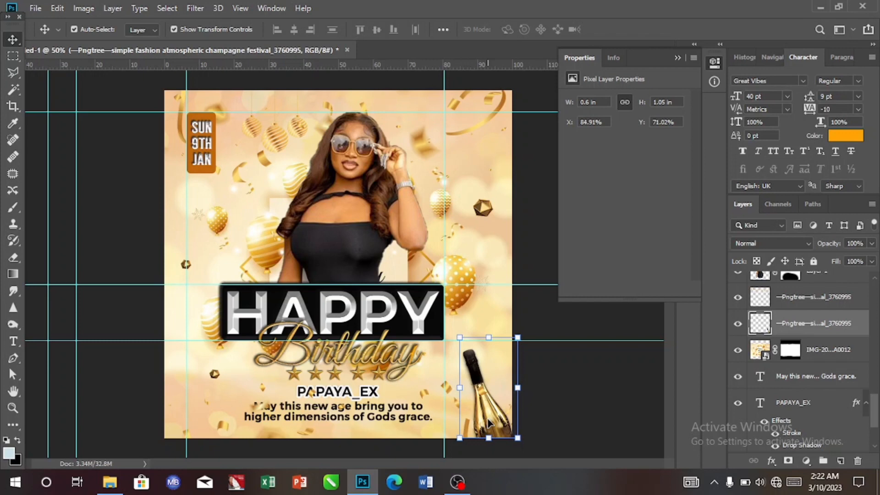
{"action": "key", "text": "Right"}
{"action": "key", "text": "Right"}
{"action": "key", "text": "Right"}
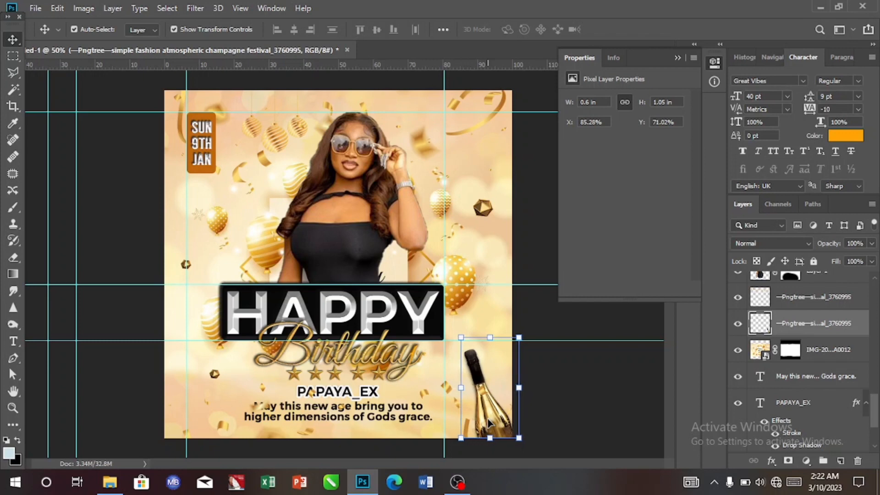